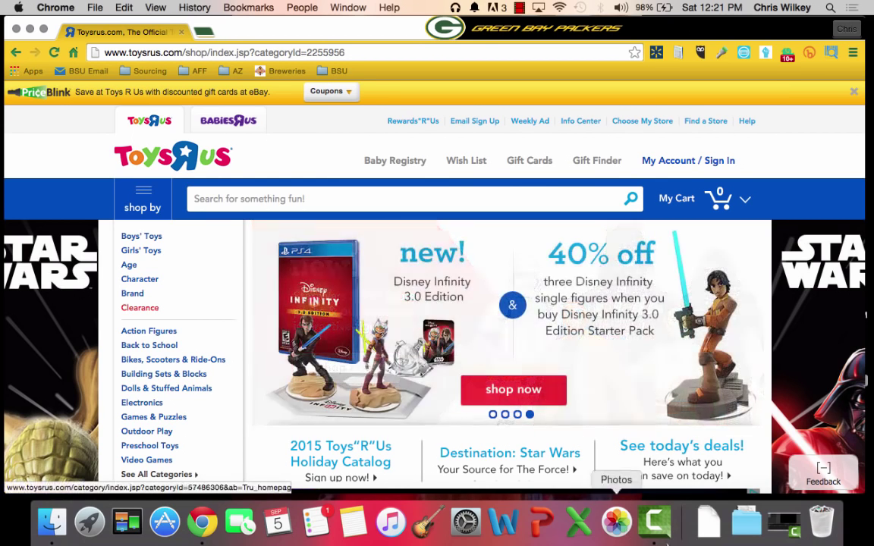
- Dismiss the PriceBlink coupon banner and open the full Action Figures category on the Toys R Us site
{"action": "mouse_move", "coordinate": [152, 309]}
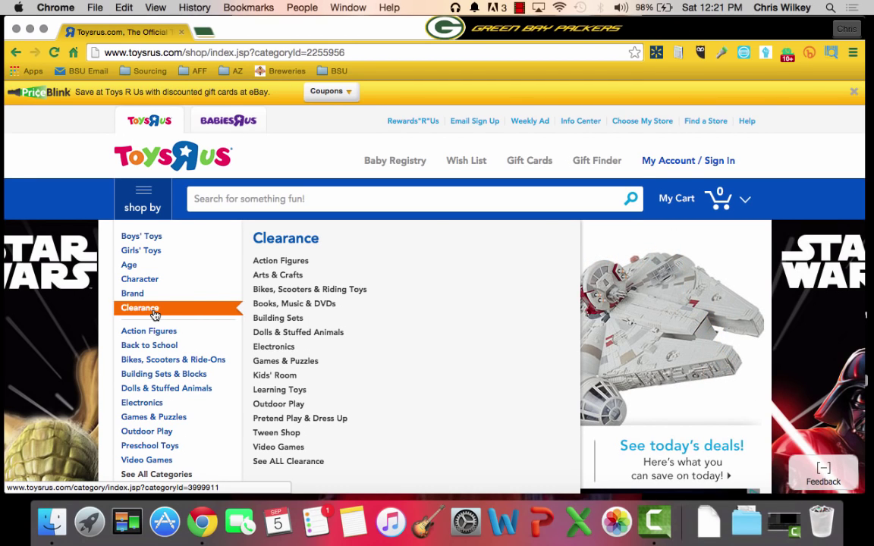
{"action": "left_click", "coordinate": [853, 92]}
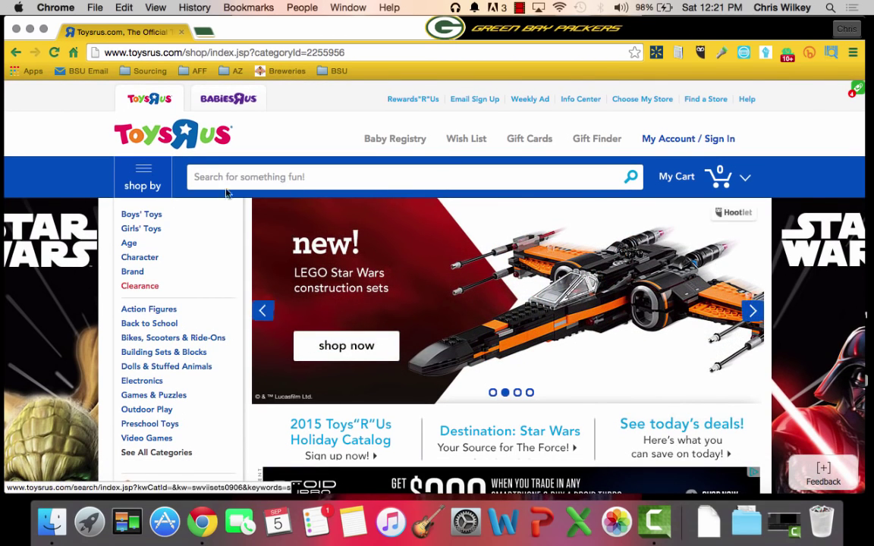
{"action": "mouse_move", "coordinate": [143, 292]}
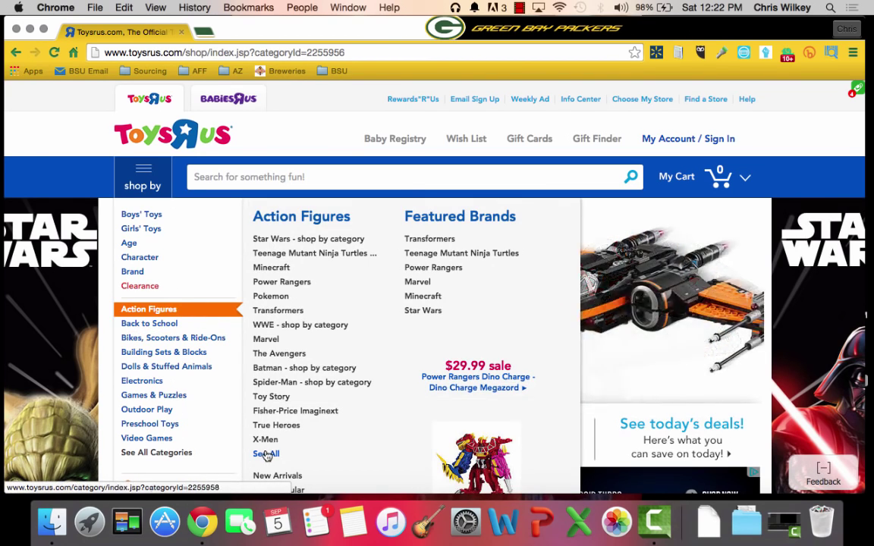
{"action": "left_click", "coordinate": [266, 454]}
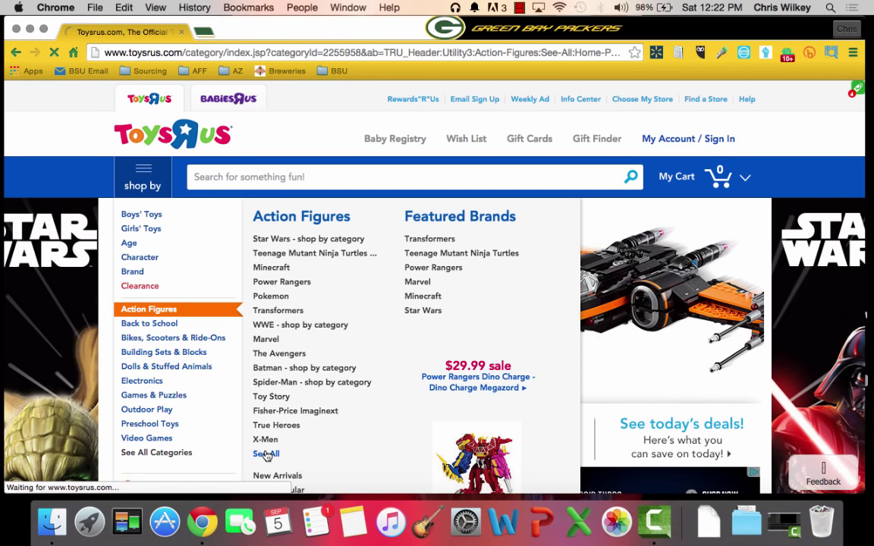
- Display the complete list of Top Sellers within the Action Figures category
{"action": "scroll", "coordinate": [277, 218], "scroll_direction": "down", "scroll_amount": 4}
{"action": "scroll", "coordinate": [243, 238], "scroll_direction": "down", "scroll_amount": 10}
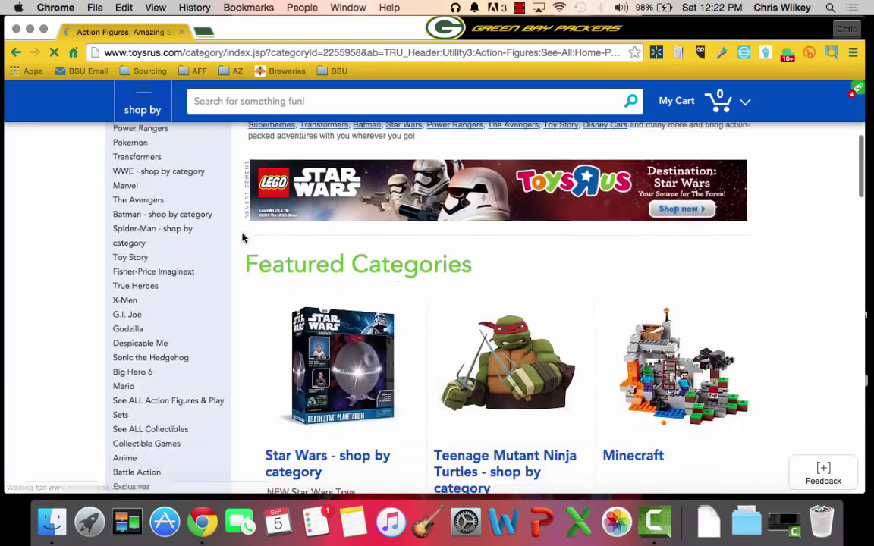
{"action": "scroll", "coordinate": [243, 238], "scroll_direction": "down", "scroll_amount": 4}
{"action": "scroll", "coordinate": [448, 215], "scroll_direction": "up", "scroll_amount": 2}
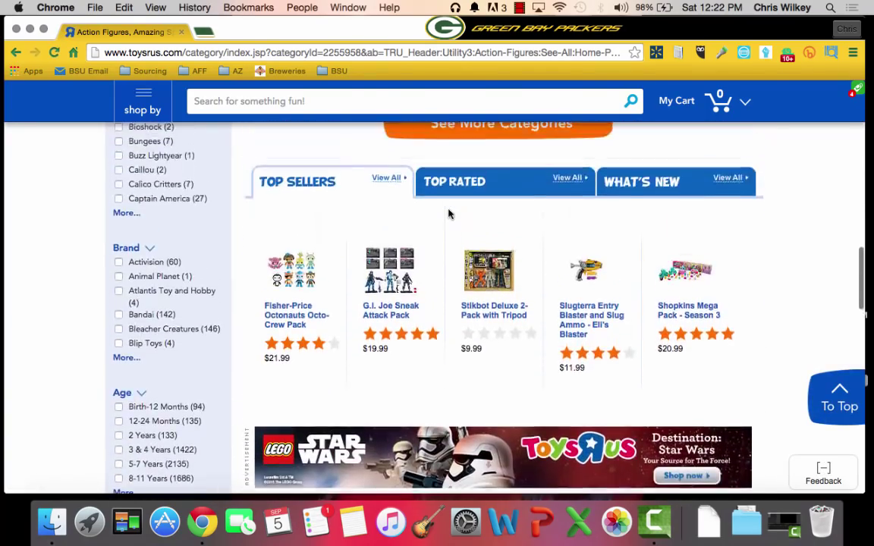
{"action": "left_click", "coordinate": [377, 180]}
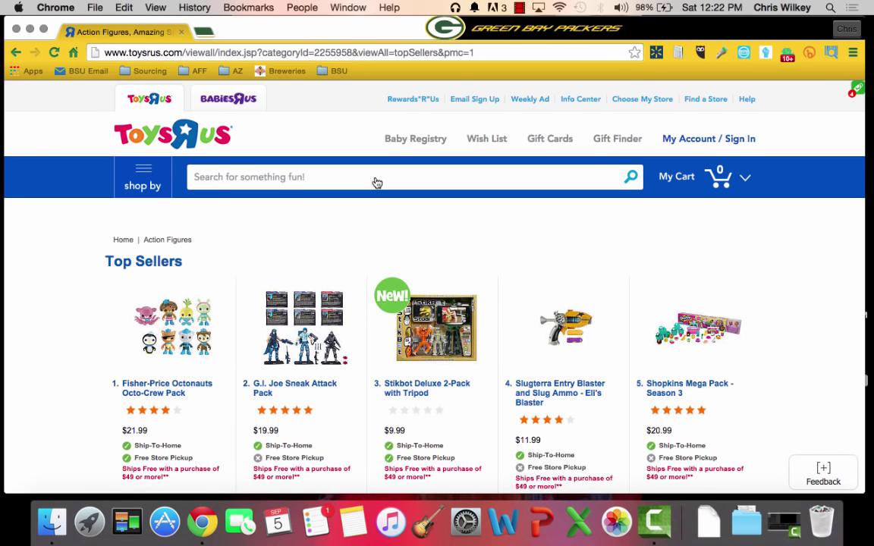
- Browse the Top Sellers list and open the POP Star Wars Captain Phasma product page in a new tab
{"action": "scroll", "coordinate": [377, 183], "scroll_direction": "down", "scroll_amount": 20}
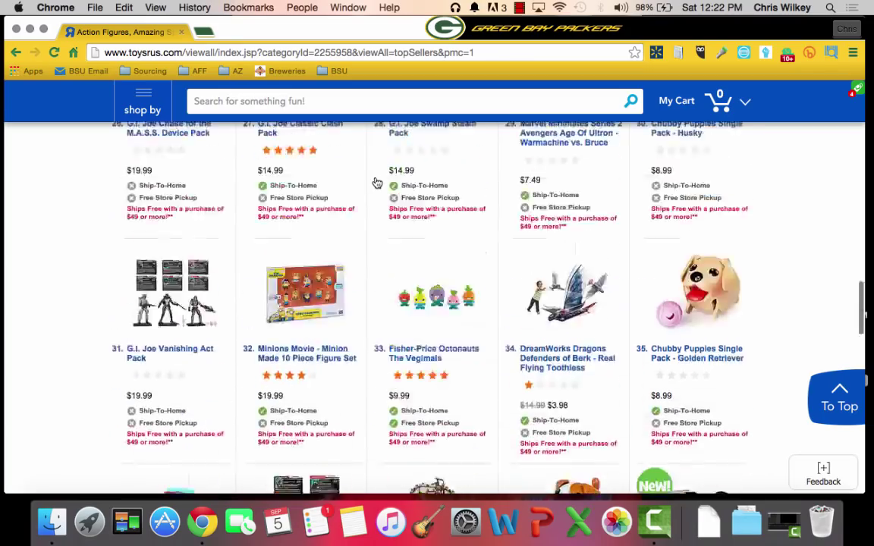
{"action": "scroll", "coordinate": [377, 183], "scroll_direction": "down", "scroll_amount": 15}
{"action": "scroll", "coordinate": [377, 183], "scroll_direction": "up", "scroll_amount": 5}
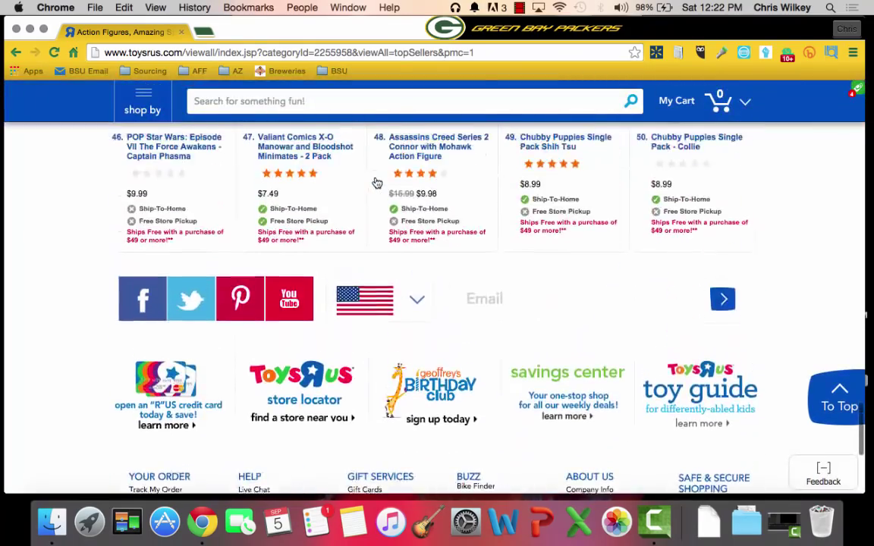
{"action": "scroll", "coordinate": [637, 175], "scroll_direction": "up", "scroll_amount": 3}
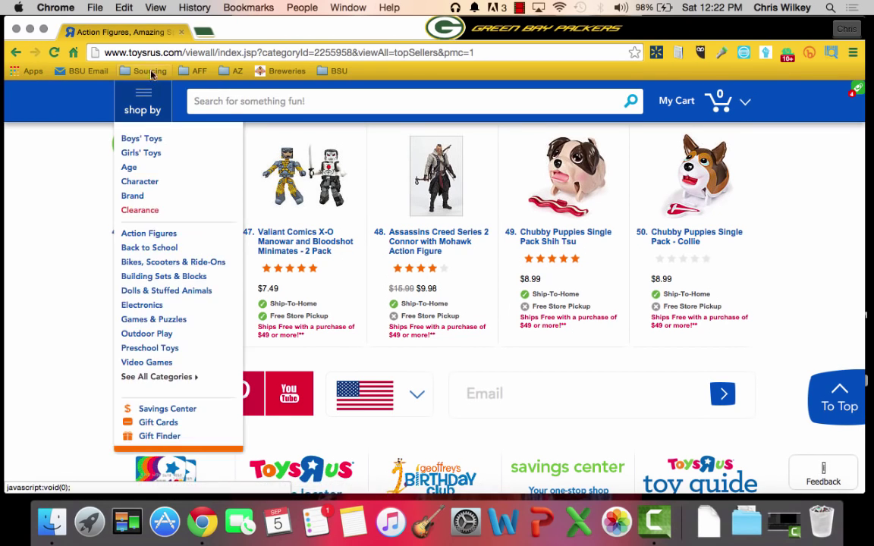
{"action": "scroll", "coordinate": [299, 170], "scroll_direction": "up", "scroll_amount": 3}
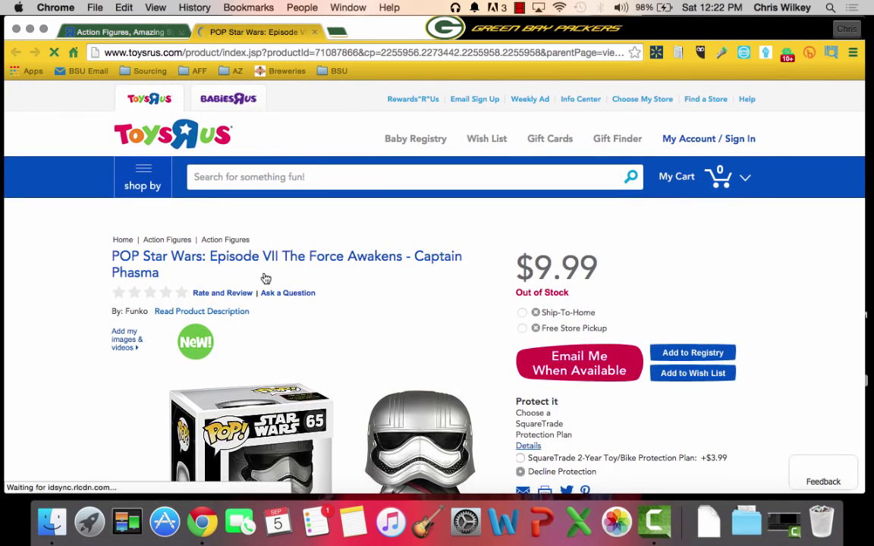
- Search Amazon US for the Captain Phasma product's full title using Context Menu Search
{"action": "scroll", "coordinate": [280, 315], "scroll_direction": "down", "scroll_amount": 2}
{"action": "scroll", "coordinate": [281, 314], "scroll_direction": "up", "scroll_amount": 2}
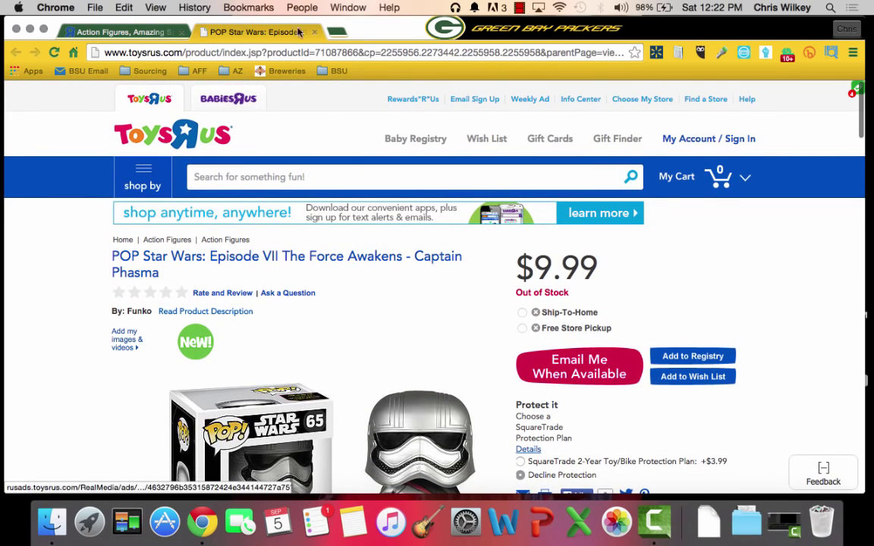
{"action": "scroll", "coordinate": [361, 307], "scroll_direction": "down", "scroll_amount": 1}
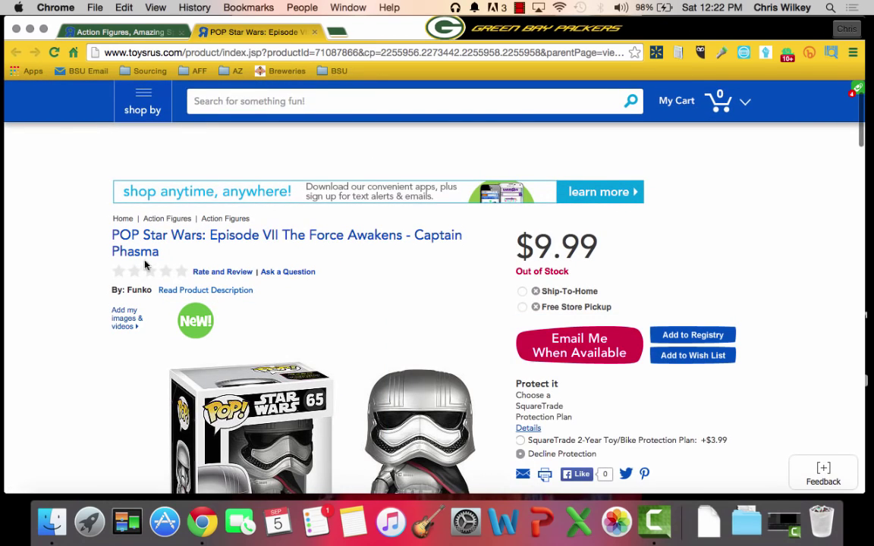
{"action": "left_click_drag", "start_coordinate": [159, 250], "coordinate": [113, 236]}
{"action": "right_click", "coordinate": [114, 240]}
{"action": "mouse_move", "coordinate": [188, 294]}
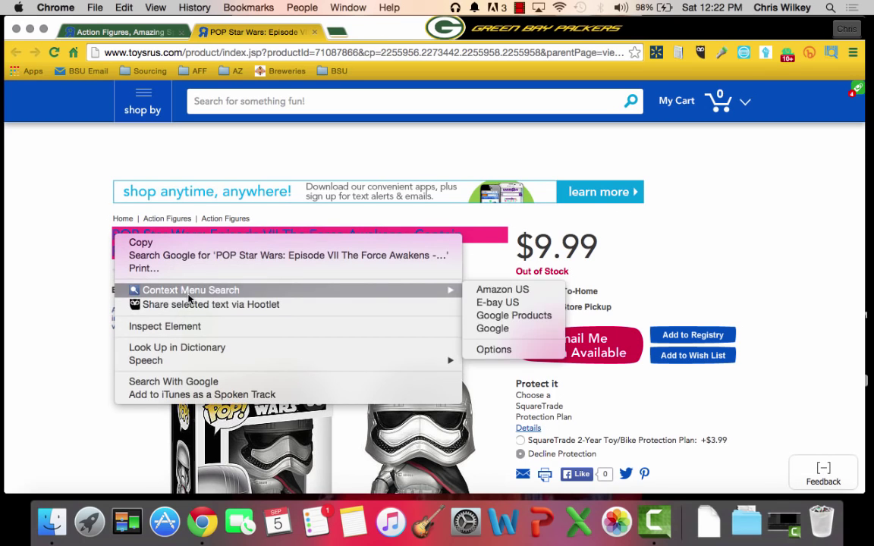
{"action": "left_click", "coordinate": [503, 290]}
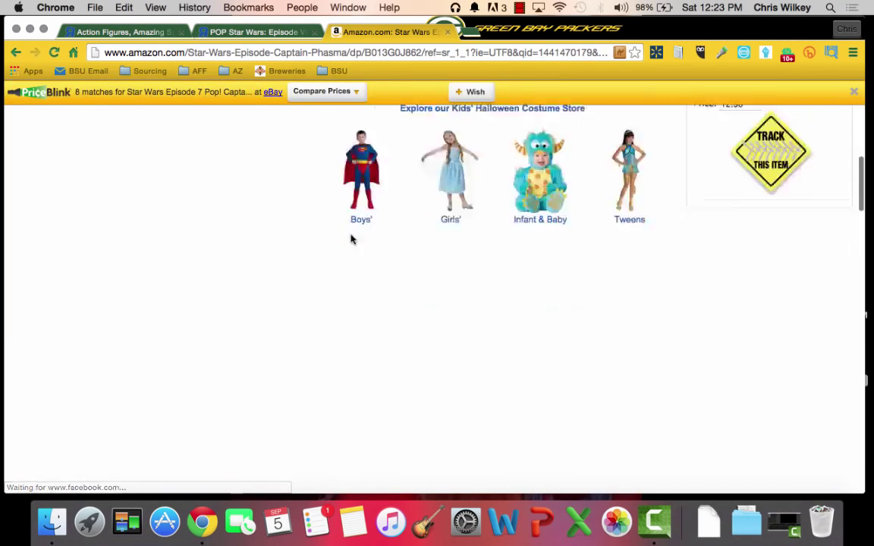
- Review the Amazon listing for Captain Phasma, including price and stock, and close both Captain Phasma pages
{"action": "scroll", "coordinate": [568, 254], "scroll_direction": "down", "scroll_amount": 3}
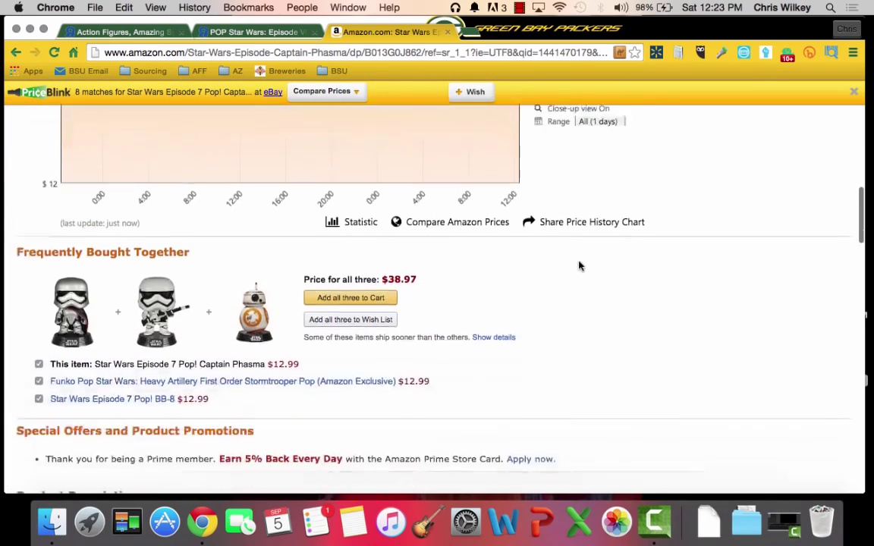
{"action": "scroll", "coordinate": [579, 265], "scroll_direction": "down", "scroll_amount": 4}
{"action": "scroll", "coordinate": [579, 265], "scroll_direction": "up", "scroll_amount": 10}
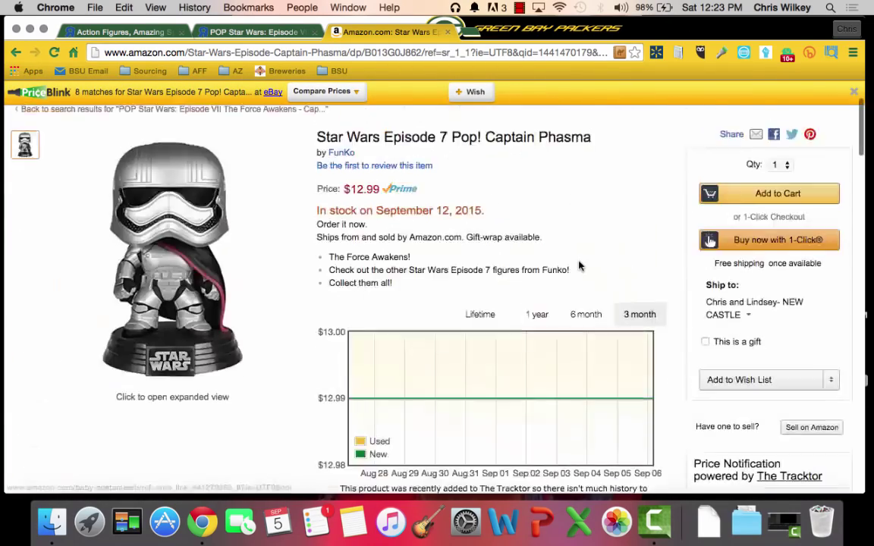
{"action": "scroll", "coordinate": [579, 265], "scroll_direction": "up", "scroll_amount": 3}
{"action": "left_click", "coordinate": [445, 31]}
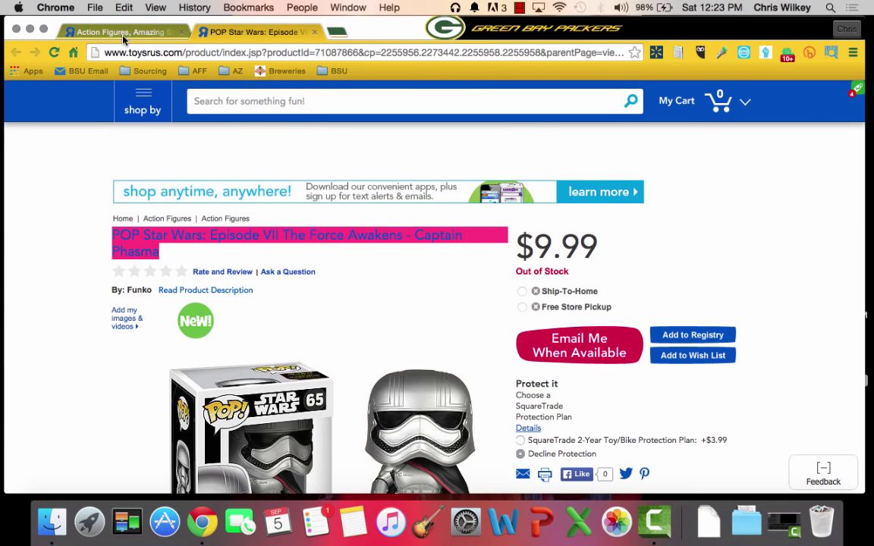
{"action": "left_click", "coordinate": [315, 33]}
- Scan the Toys R Us Top Sellers page with the ScanExt extension
{"action": "scroll", "coordinate": [420, 340], "scroll_direction": "up", "scroll_amount": 5}
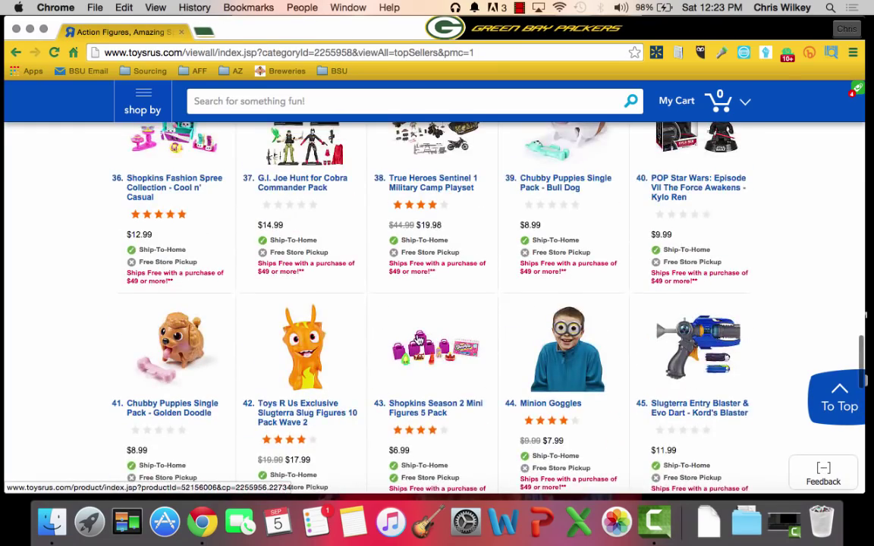
{"action": "scroll", "coordinate": [420, 340], "scroll_direction": "up", "scroll_amount": 15}
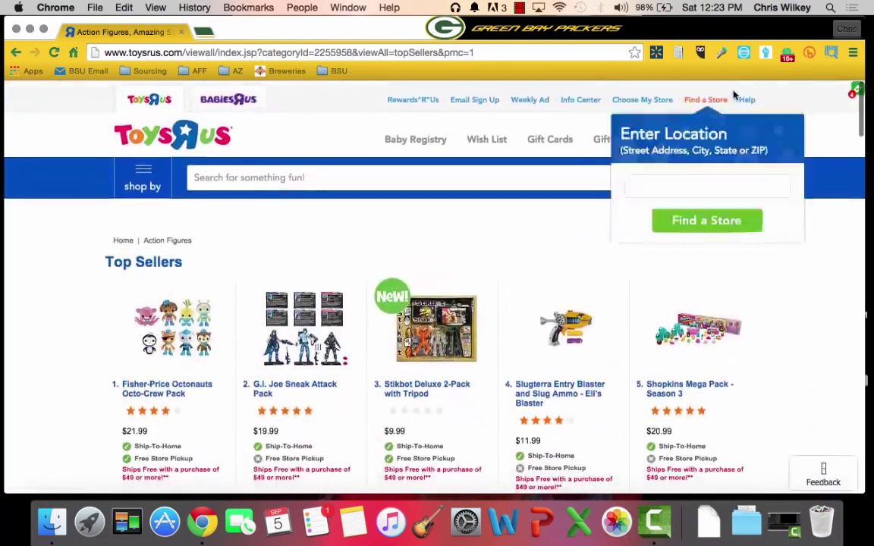
{"action": "left_click", "coordinate": [831, 56]}
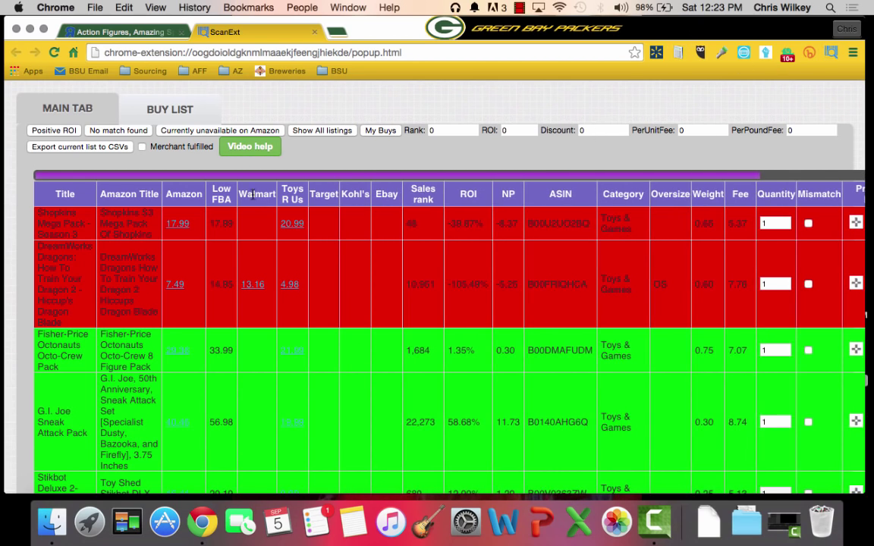
- Filter the scan results with My Buys, using a rank of 150000 and an ROI of 40
{"action": "double_click", "coordinate": [446, 131]}
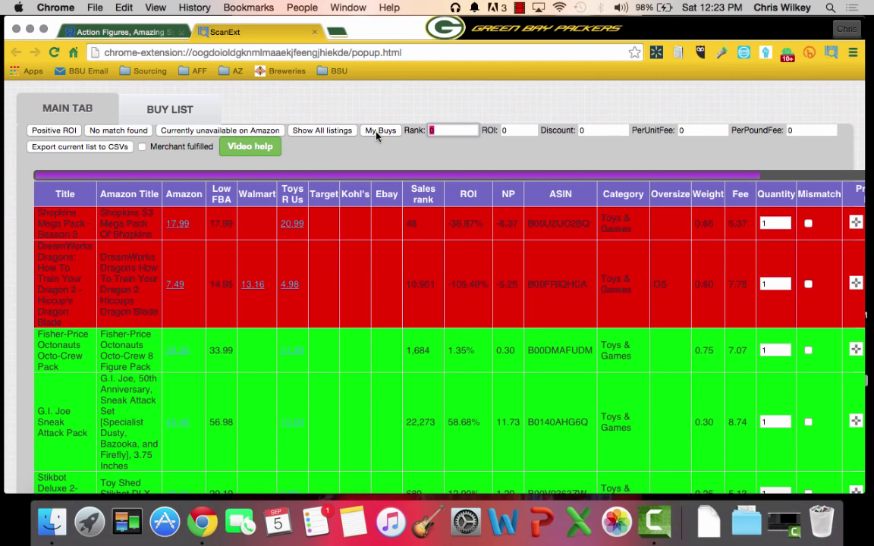
{"action": "type", "text": "150000"}
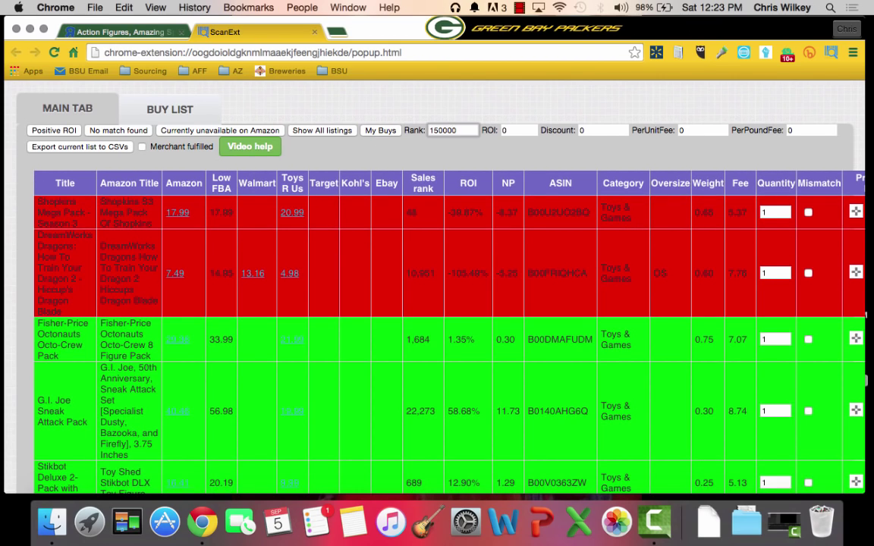
{"action": "key", "text": "Tab"}
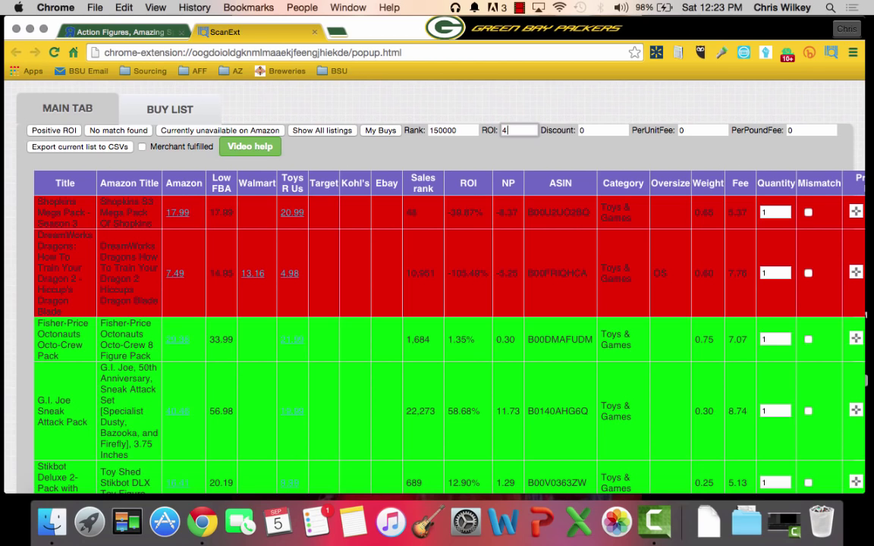
{"action": "type", "text": "40"}
{"action": "left_click", "coordinate": [380, 132]}
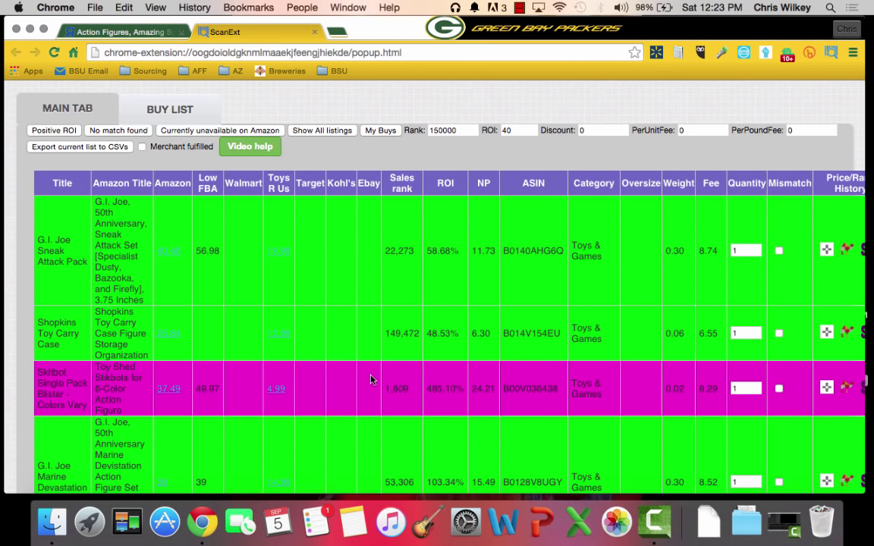
- Preview the product images for the Skitbot Single Pack Blister match and open its Amazon and Toys R Us listings
{"action": "mouse_move", "coordinate": [281, 390]}
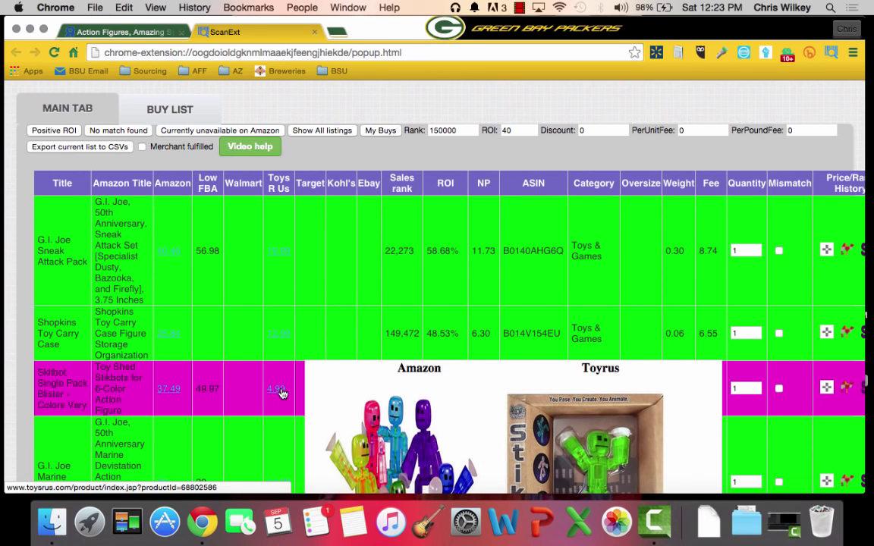
{"action": "scroll", "coordinate": [278, 391], "scroll_direction": "down", "scroll_amount": 1}
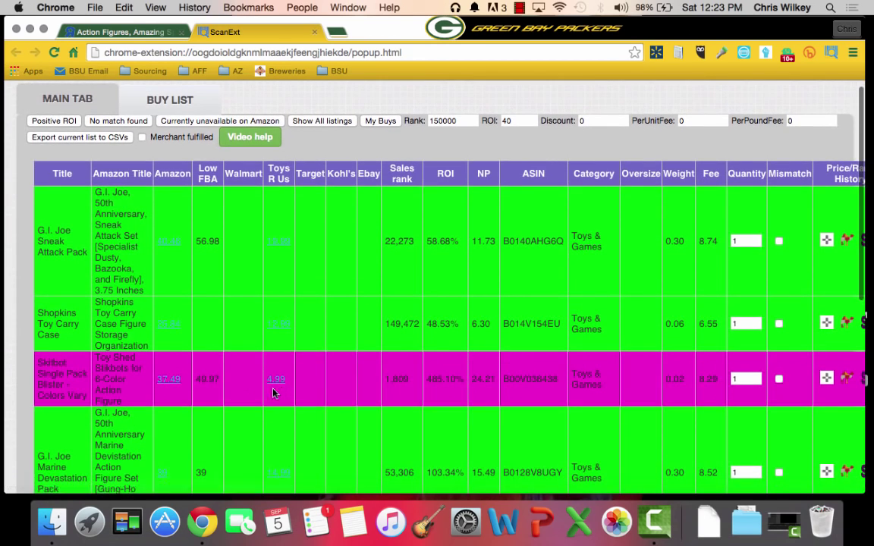
{"action": "left_click", "coordinate": [169, 381]}
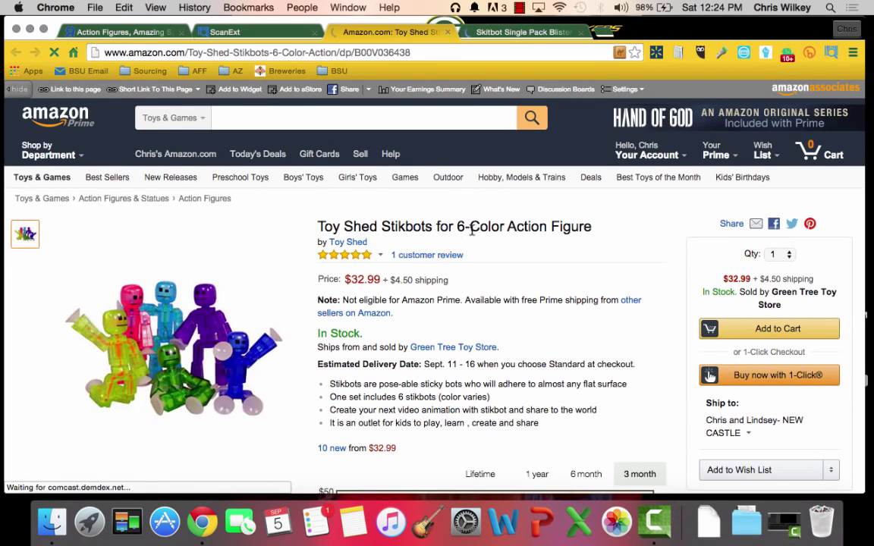
- Compare the pack size and price on the Amazon and Toys R Us Stikbot listings, and close both pages
{"action": "scroll", "coordinate": [516, 249], "scroll_direction": "down", "scroll_amount": 5}
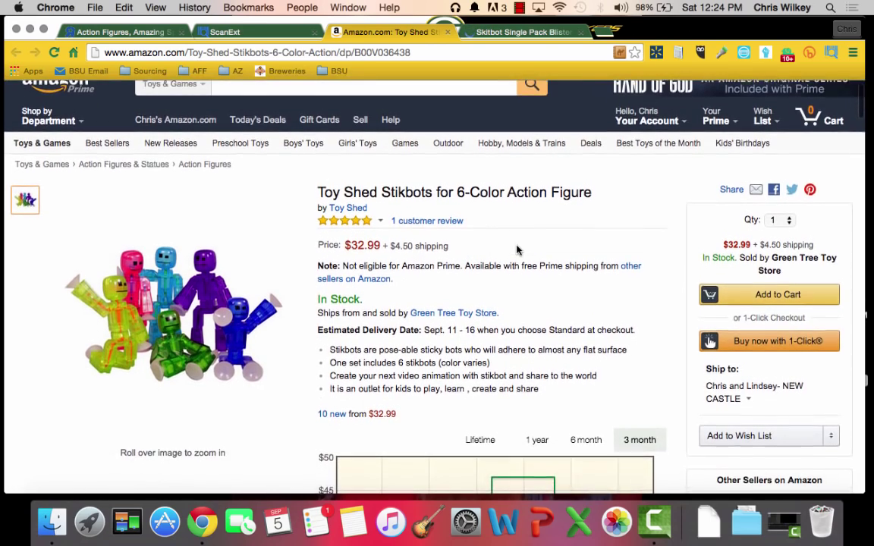
{"action": "scroll", "coordinate": [516, 249], "scroll_direction": "down", "scroll_amount": 1}
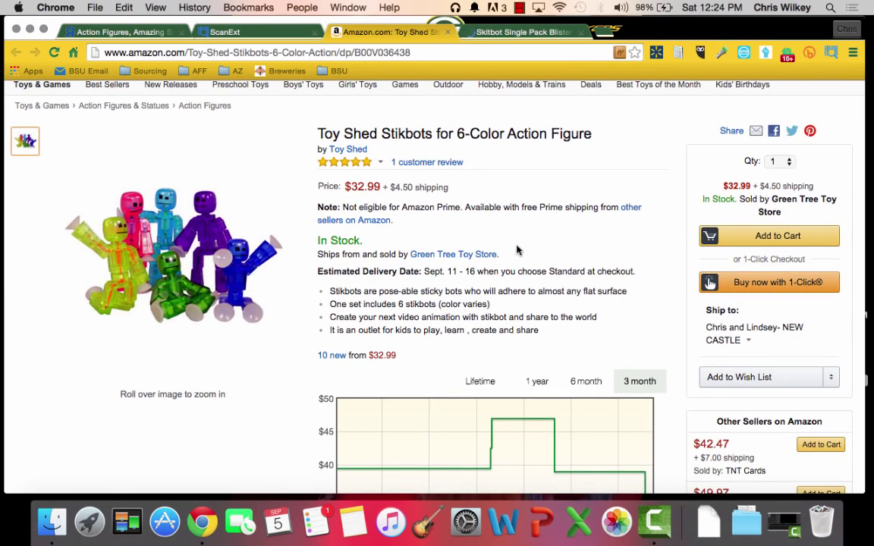
{"action": "left_click", "coordinate": [503, 34]}
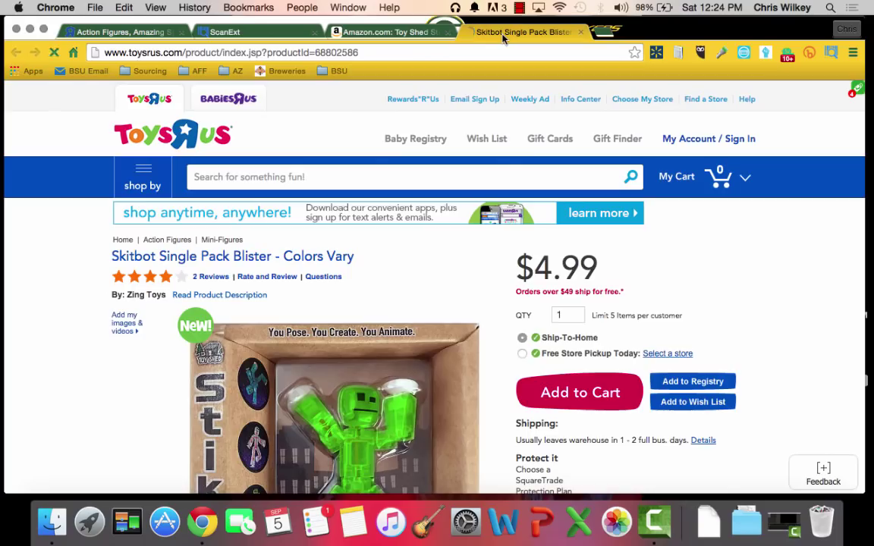
{"action": "scroll", "coordinate": [403, 342], "scroll_direction": "down", "scroll_amount": 2}
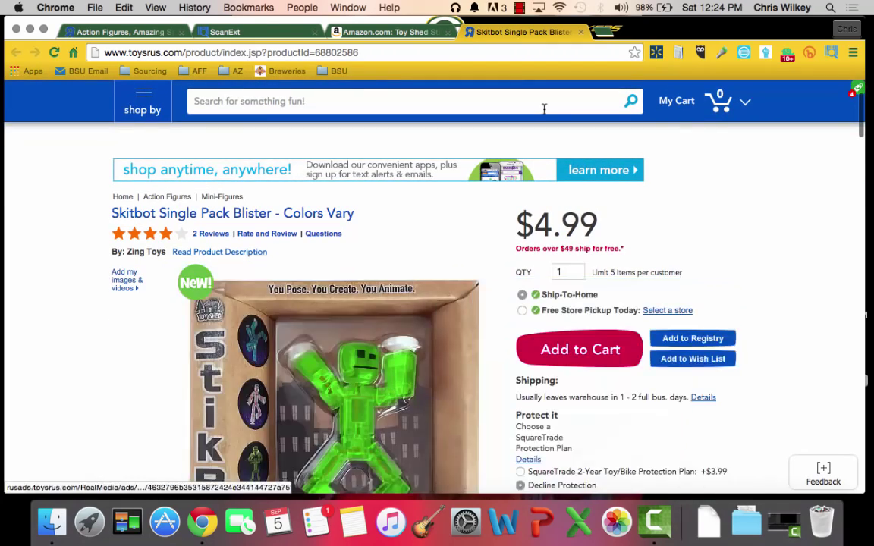
{"action": "left_click", "coordinate": [428, 33]}
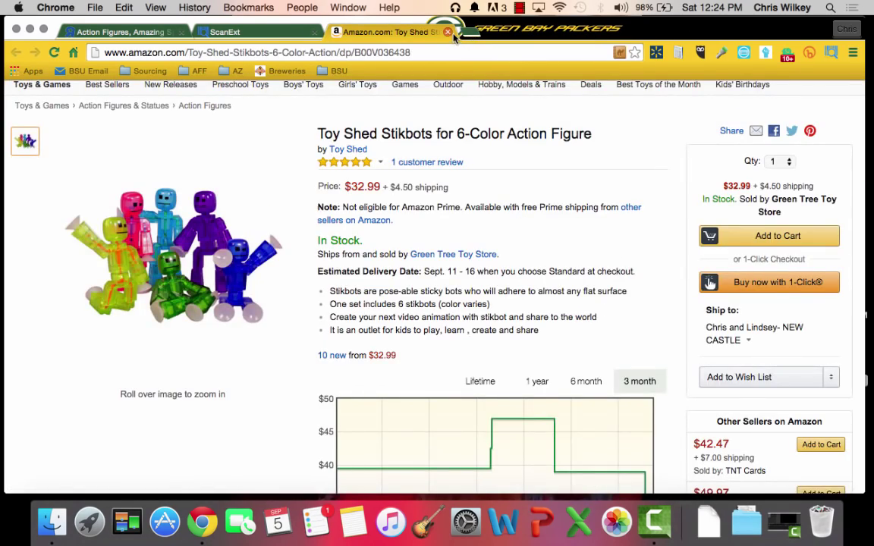
{"action": "left_click", "coordinate": [448, 32]}
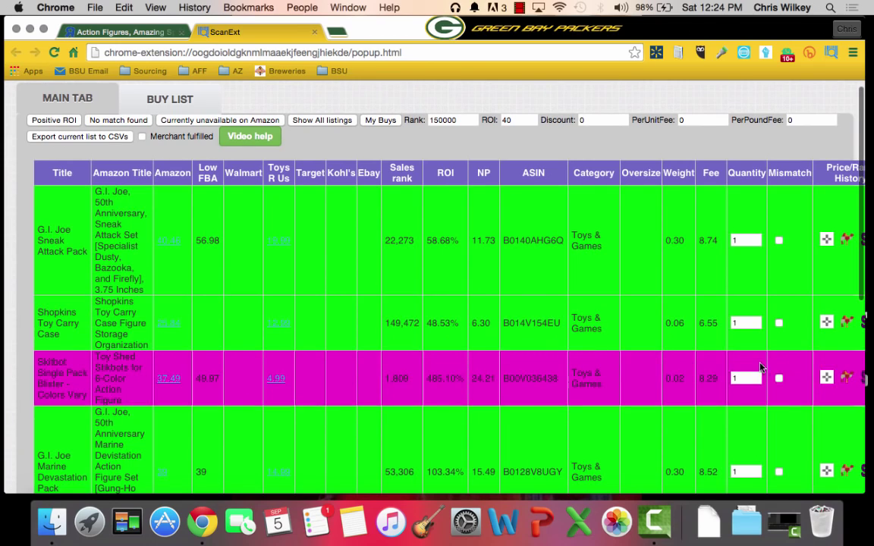
- Set the quantity for the Skitbot Single Pack Blister row to 6
{"action": "double_click", "coordinate": [748, 379]}
{"action": "key", "text": "BackSpace"}
{"action": "left_click", "coordinate": [659, 371]}
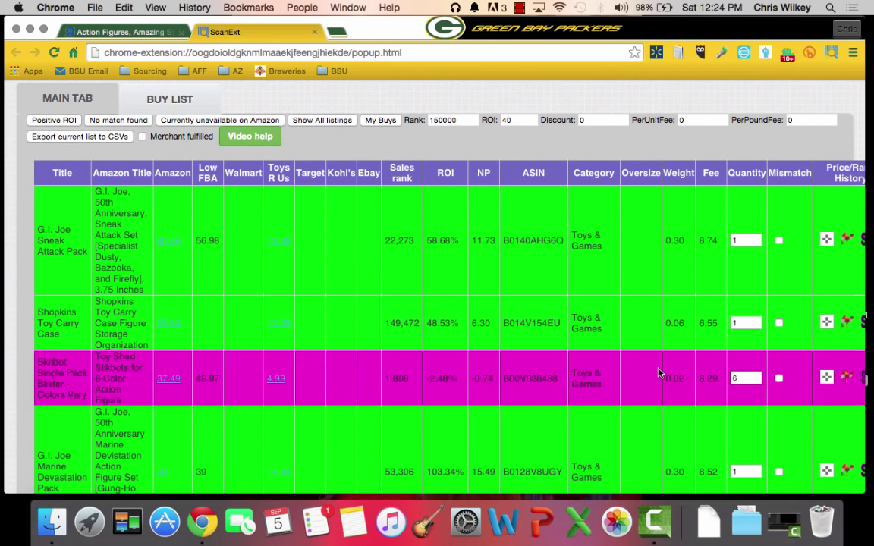
- Open the Amazon and Toys R Us listings for the G.I. Joe Marine Devastation Pack match
{"action": "scroll", "coordinate": [438, 383], "scroll_direction": "down", "scroll_amount": 3}
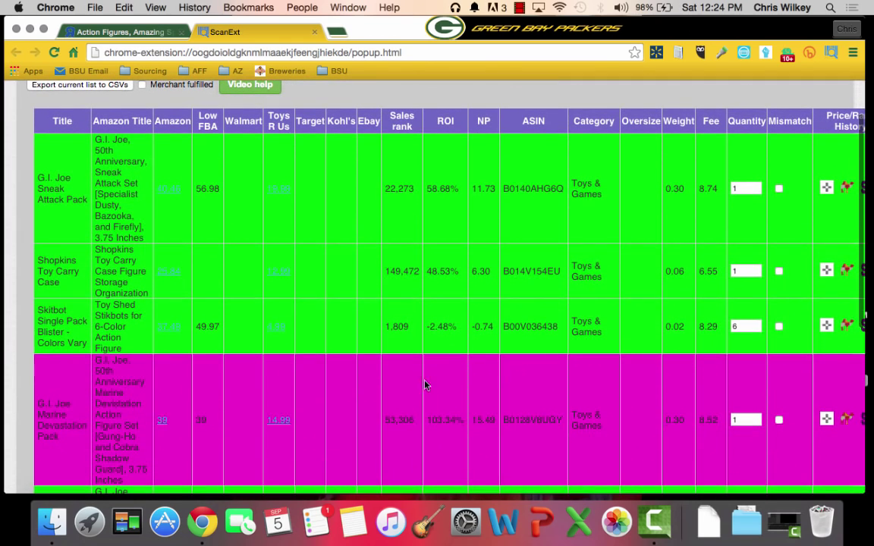
{"action": "scroll", "coordinate": [412, 388], "scroll_direction": "down", "scroll_amount": 1}
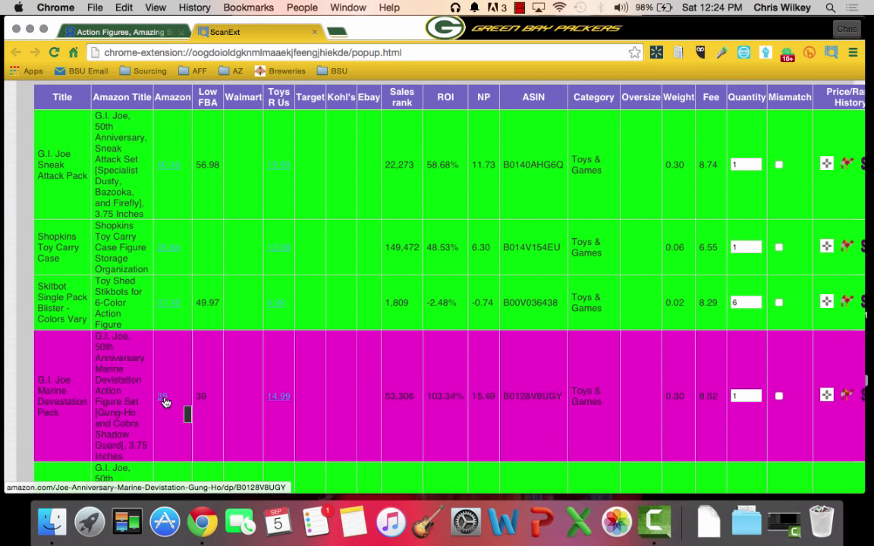
{"action": "left_click", "coordinate": [162, 396]}
{"action": "left_click", "coordinate": [280, 397]}
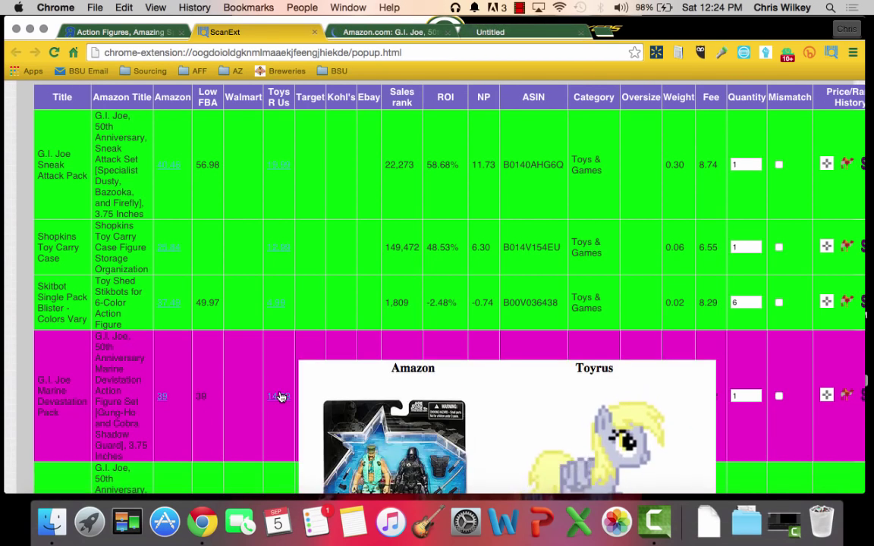
- Compare the Marine Devastation Pack's packaging, price and stock status on its Amazon and Toys R Us listings, and recheck its scan results
{"action": "left_click", "coordinate": [364, 26]}
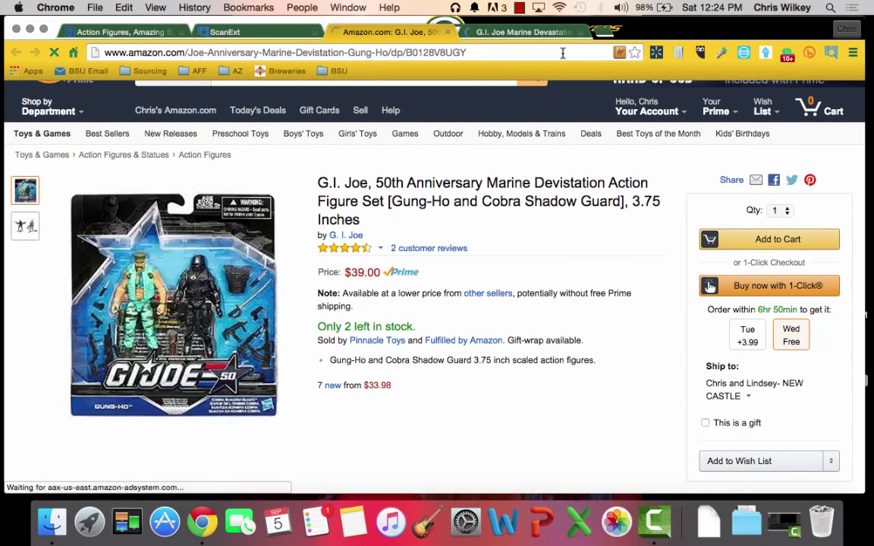
{"action": "left_click", "coordinate": [541, 32]}
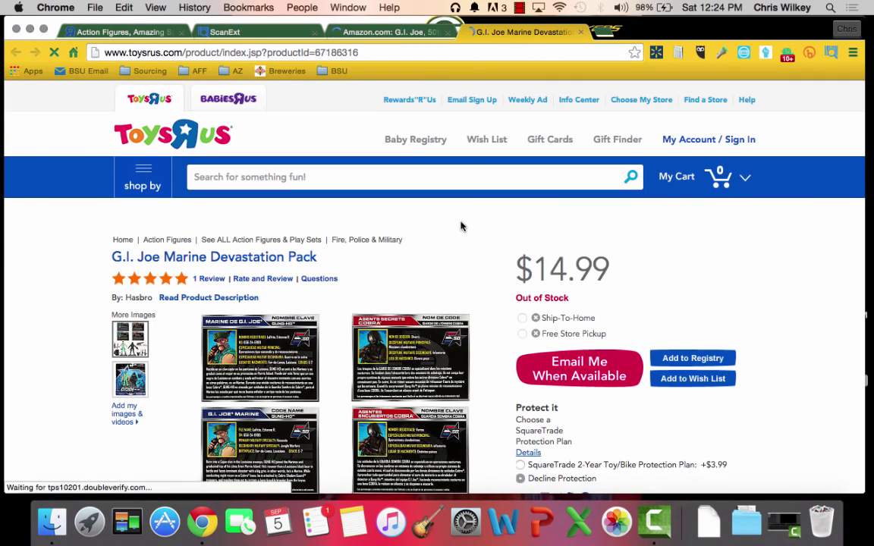
{"action": "scroll", "coordinate": [462, 227], "scroll_direction": "down", "scroll_amount": 2}
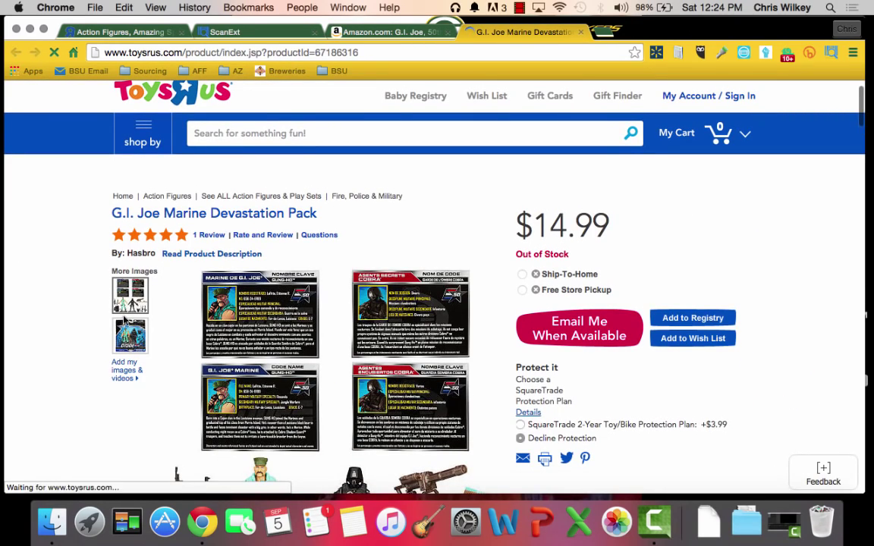
{"action": "scroll", "coordinate": [388, 352], "scroll_direction": "down", "scroll_amount": 2}
{"action": "left_click", "coordinate": [226, 367]}
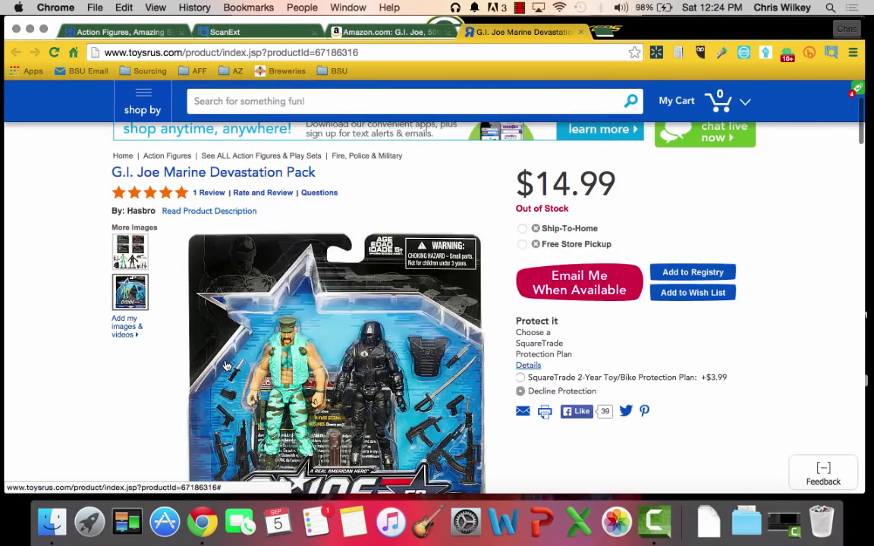
{"action": "scroll", "coordinate": [308, 342], "scroll_direction": "down", "scroll_amount": 2}
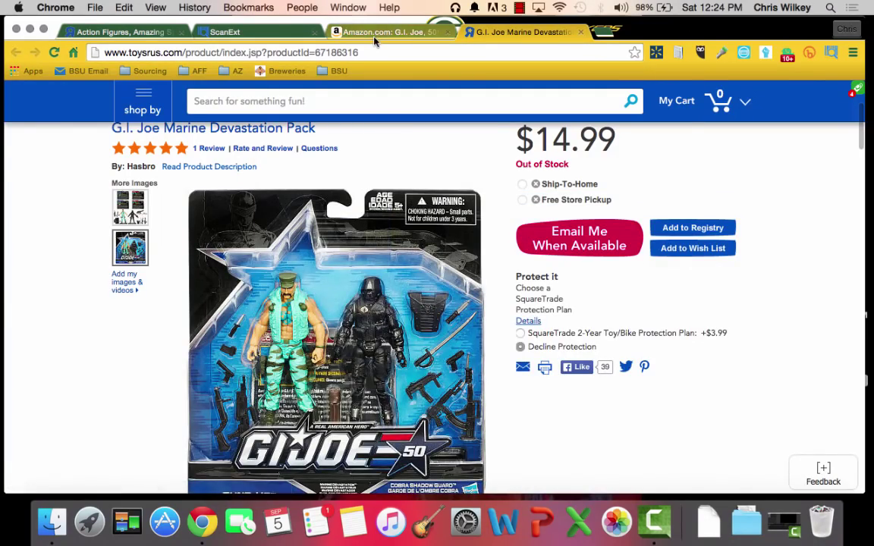
{"action": "left_click", "coordinate": [374, 36]}
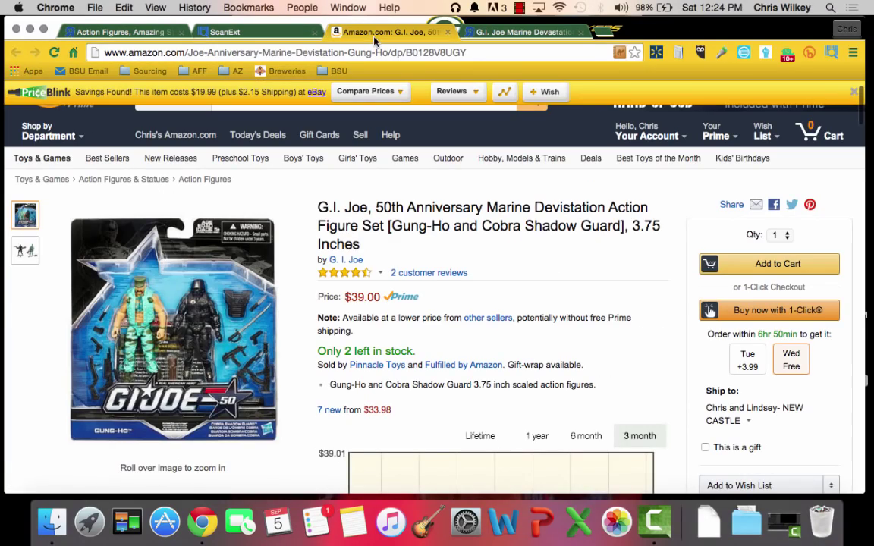
{"action": "left_click", "coordinate": [250, 31]}
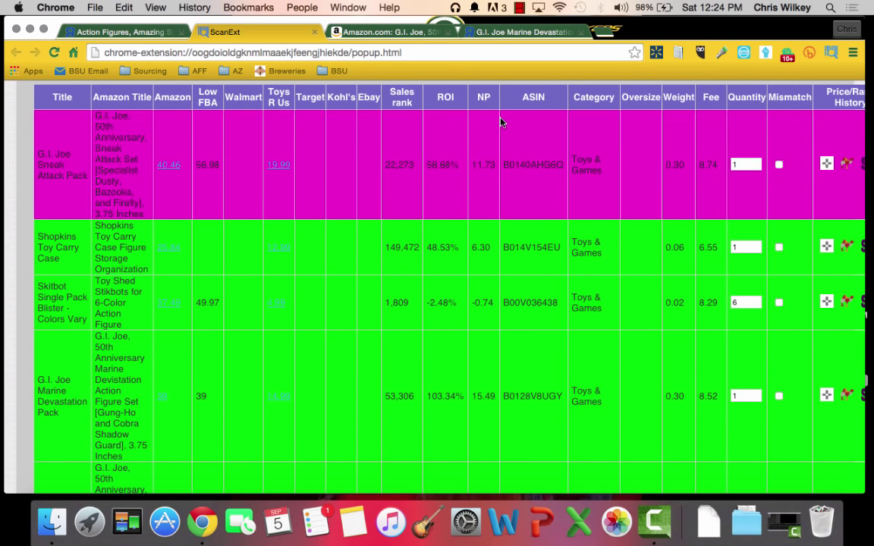
{"action": "left_click", "coordinate": [503, 32]}
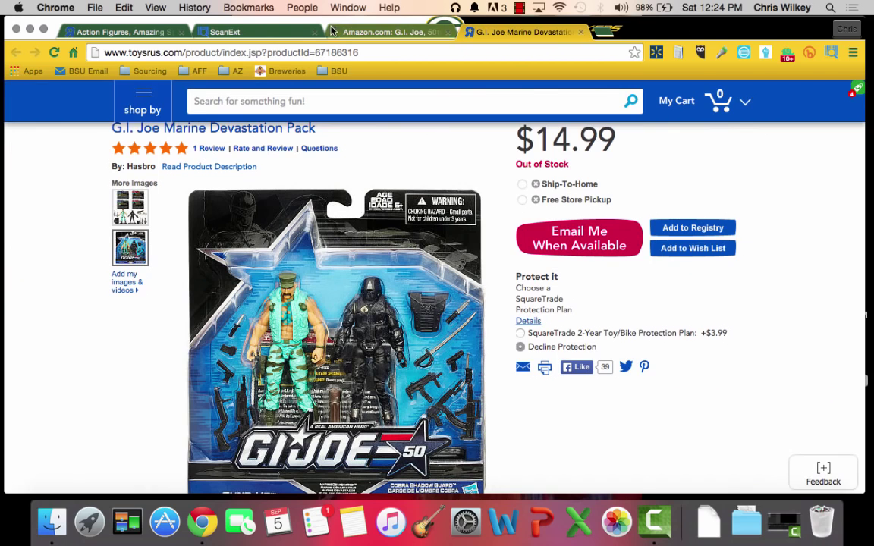
- Add the G.I. Joe Marine Devastation Pack to the buy list and view that list
{"action": "left_click", "coordinate": [255, 33]}
{"action": "scroll", "coordinate": [638, 338], "scroll_direction": "right", "scroll_amount": 3}
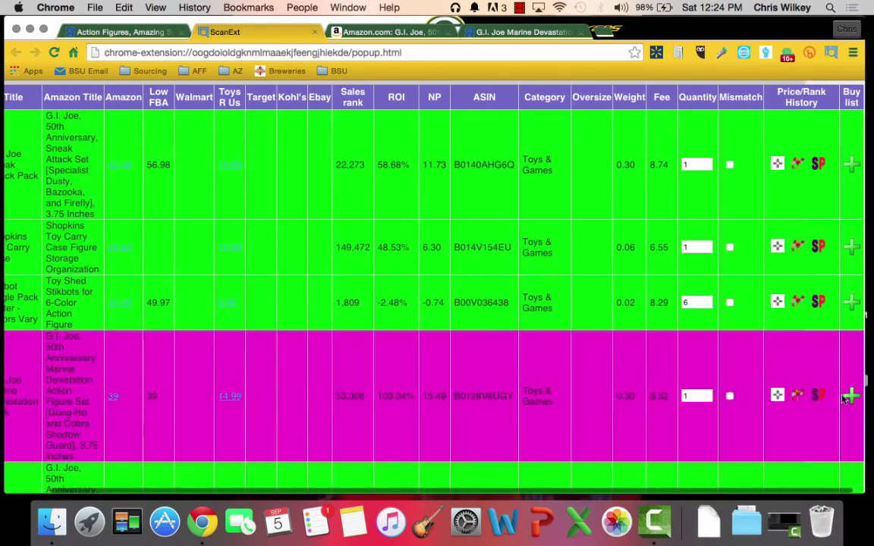
{"action": "scroll", "coordinate": [335, 336], "scroll_direction": "left", "scroll_amount": 3}
{"action": "scroll", "coordinate": [336, 336], "scroll_direction": "up", "scroll_amount": 3}
{"action": "left_click", "coordinate": [144, 108]}
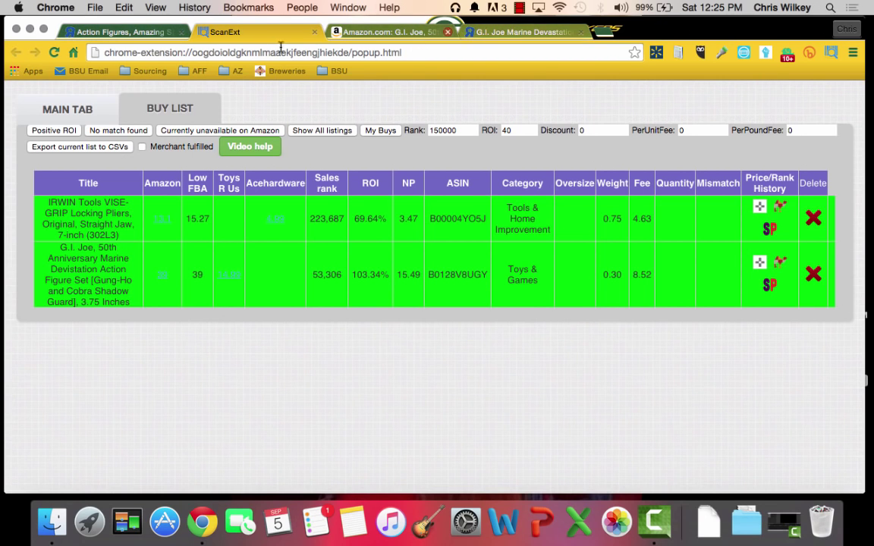
- Return to the main scan results and open the Amazon and Toys R Us listings for the G.I. Joe Vanishing Act Pack
{"action": "left_click", "coordinate": [73, 112]}
{"action": "scroll", "coordinate": [447, 310], "scroll_direction": "down", "scroll_amount": 1}
{"action": "scroll", "coordinate": [447, 309], "scroll_direction": "down", "scroll_amount": 10}
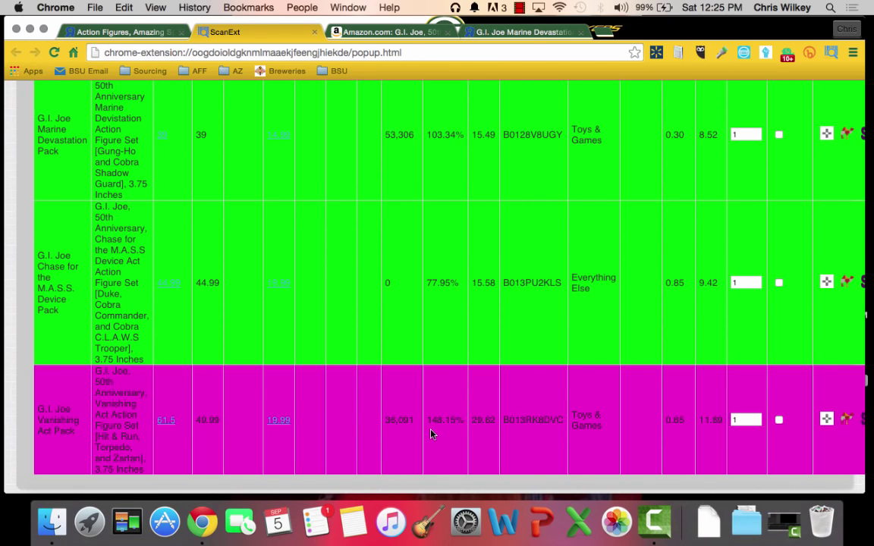
{"action": "left_click", "coordinate": [167, 421]}
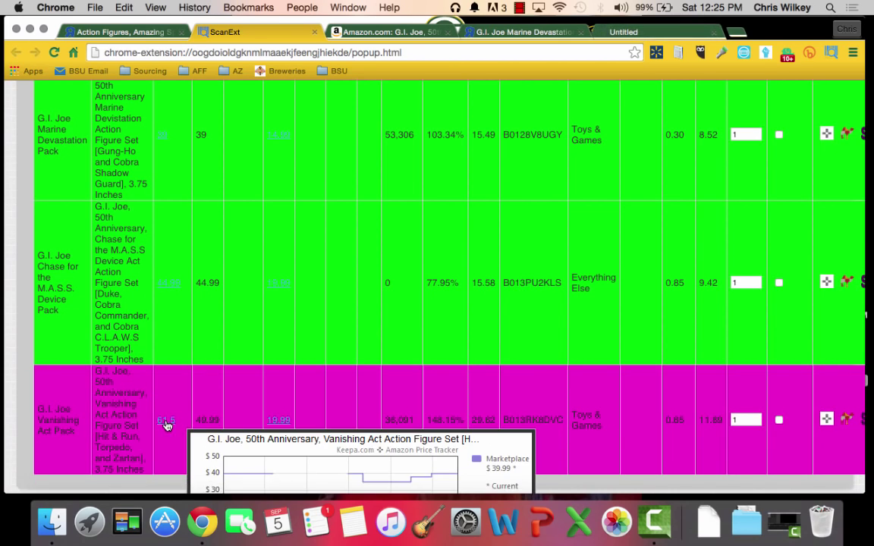
{"action": "left_click", "coordinate": [277, 423]}
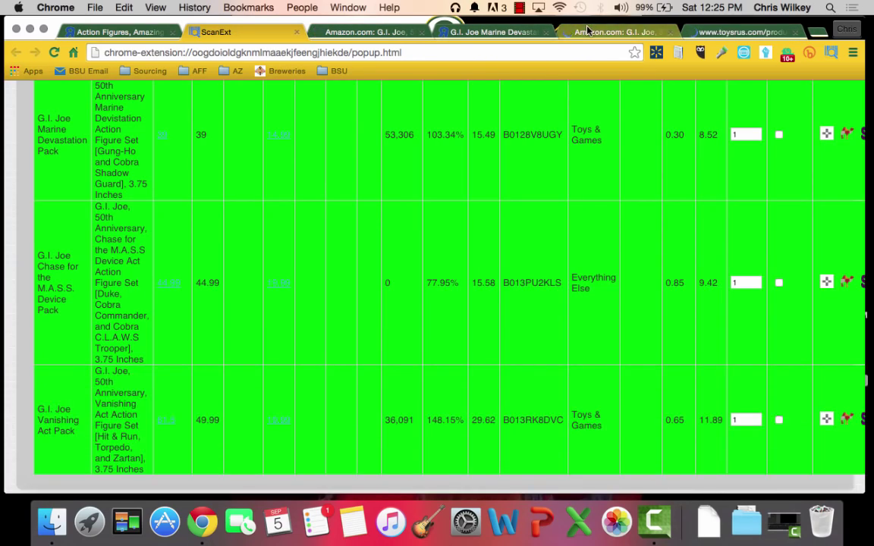
- Review the Vanishing Act set's price, seller, product details and sales rank on its Amazon listing
{"action": "left_click", "coordinate": [589, 30]}
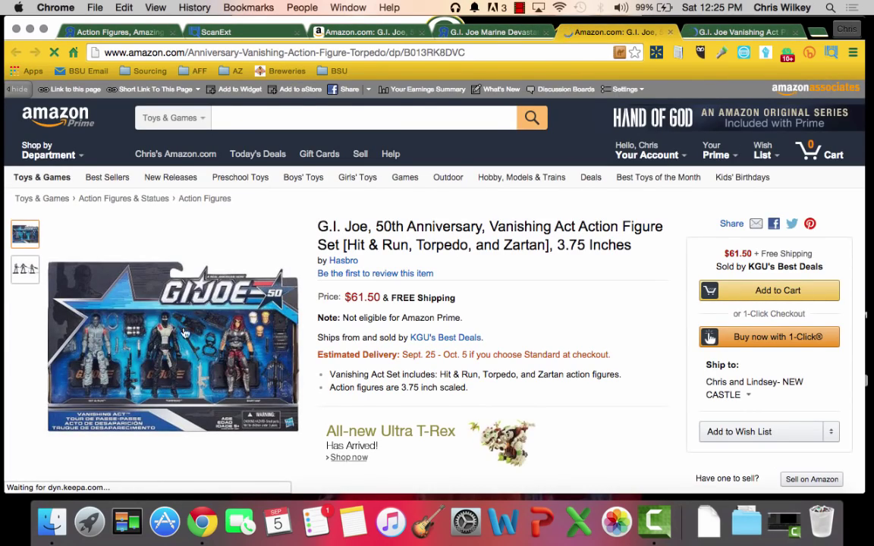
{"action": "scroll", "coordinate": [169, 363], "scroll_direction": "down", "scroll_amount": 8}
{"action": "scroll", "coordinate": [169, 362], "scroll_direction": "down", "scroll_amount": 20}
{"action": "scroll", "coordinate": [168, 359], "scroll_direction": "down", "scroll_amount": 1}
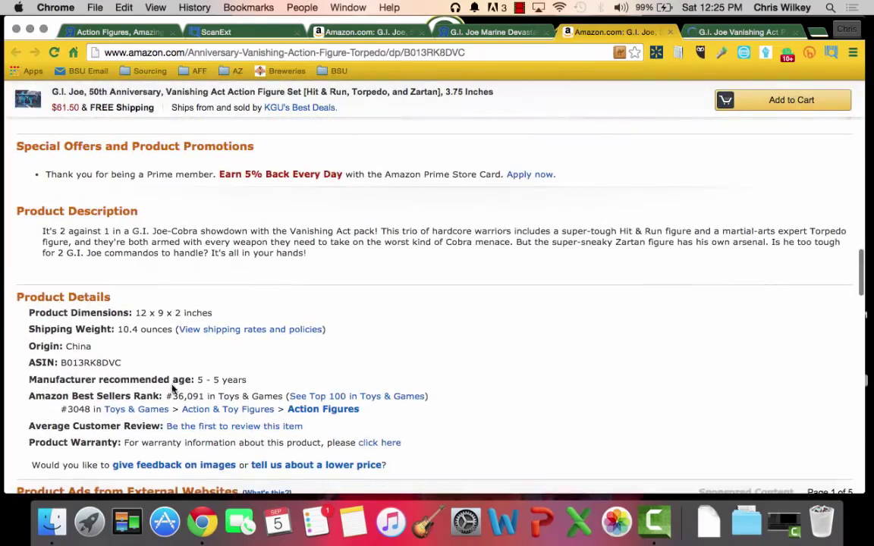
{"action": "scroll", "coordinate": [180, 400], "scroll_direction": "up", "scroll_amount": 10}
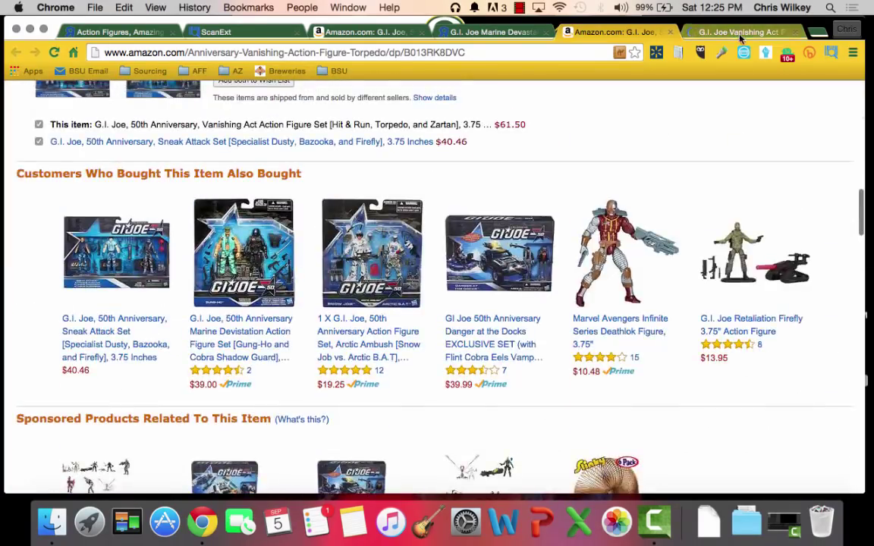
- Check the packaging image, price and stock status of the Vanishing Act Pack on its Toys R Us listing
{"action": "left_click", "coordinate": [742, 32]}
{"action": "scroll", "coordinate": [471, 288], "scroll_direction": "down", "scroll_amount": 2}
{"action": "left_click", "coordinate": [121, 318]}
{"action": "scroll", "coordinate": [387, 341], "scroll_direction": "down", "scroll_amount": 1}
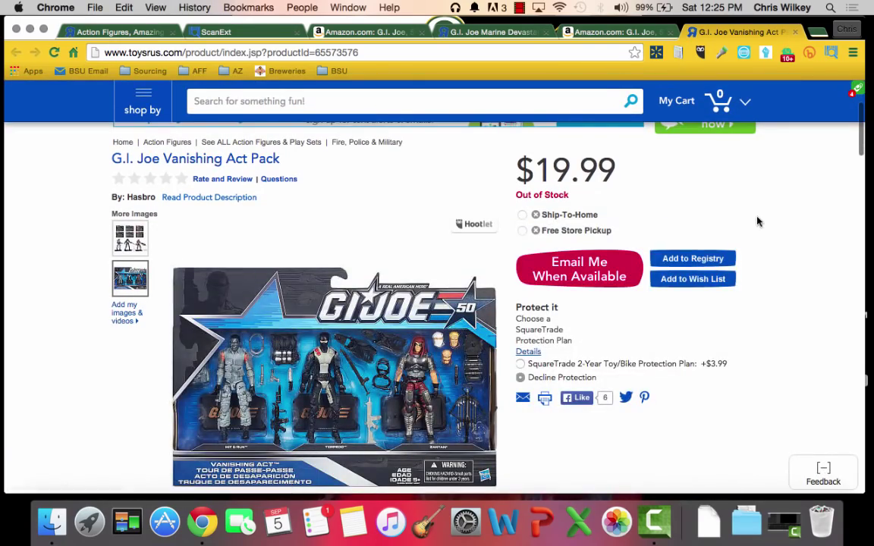
{"action": "scroll", "coordinate": [757, 221], "scroll_direction": "down", "scroll_amount": 5}
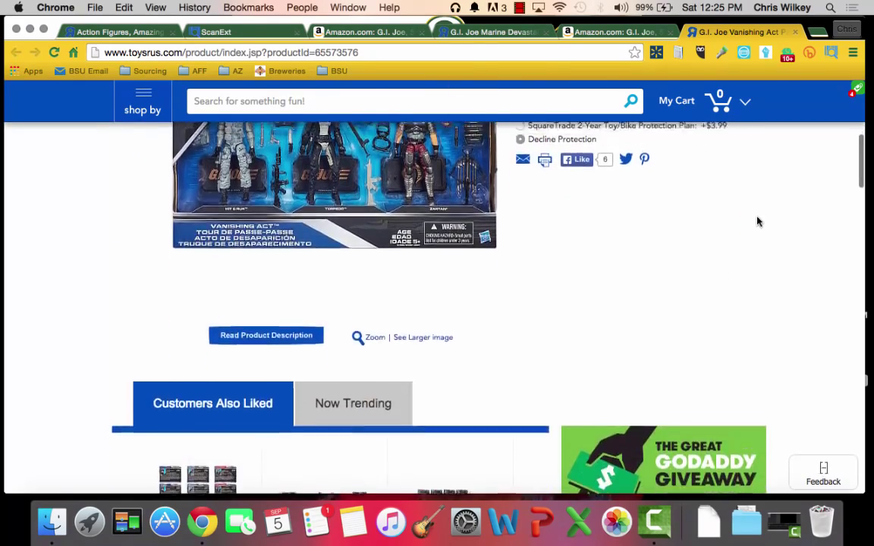
{"action": "scroll", "coordinate": [757, 220], "scroll_direction": "up", "scroll_amount": 7}
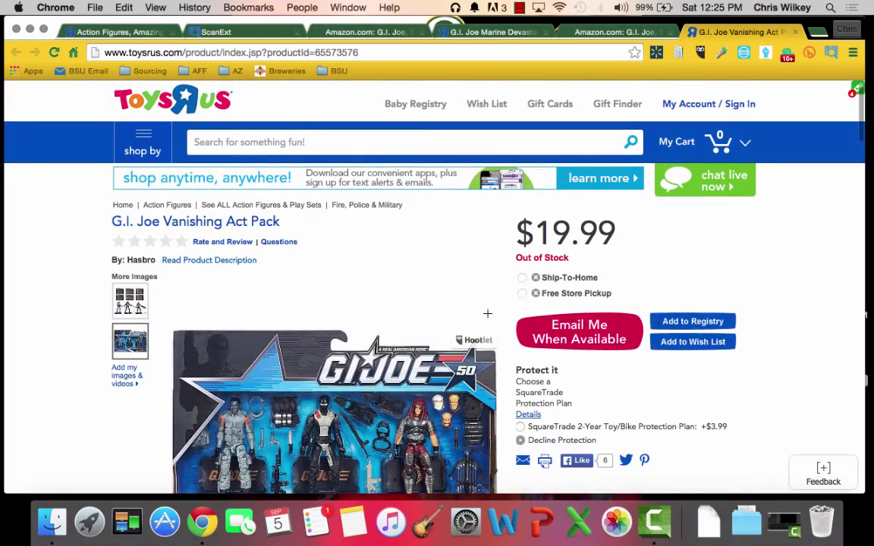
- Search eBay for the G.I. Joe Vanishing Act Pack title and open the 50th Anniversary Vanishing Act Figure 3-Pack listing
{"action": "scroll", "coordinate": [342, 269], "scroll_direction": "down", "scroll_amount": 1}
{"action": "left_click_drag", "start_coordinate": [257, 208], "coordinate": [111, 204]}
{"action": "right_click", "coordinate": [114, 209]}
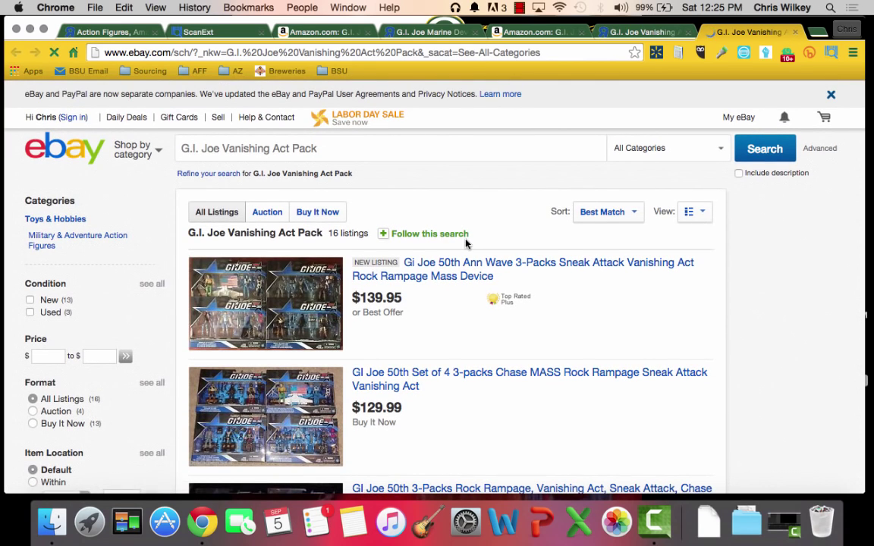
{"action": "scroll", "coordinate": [348, 243], "scroll_direction": "down", "scroll_amount": 3}
{"action": "scroll", "coordinate": [348, 243], "scroll_direction": "down", "scroll_amount": 7}
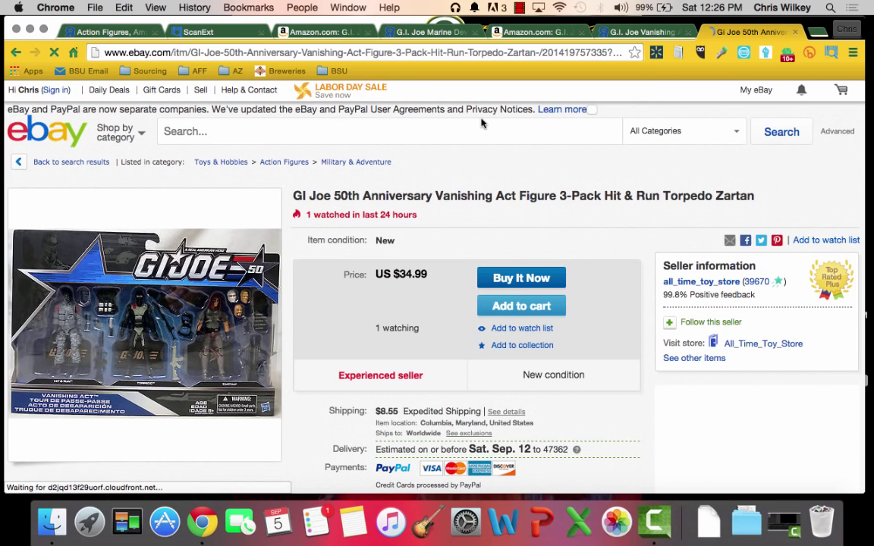
- Search eBay for "toys r us" using the suggested search term
{"action": "left_click", "coordinate": [445, 134]}
{"action": "type", "text": "you"}
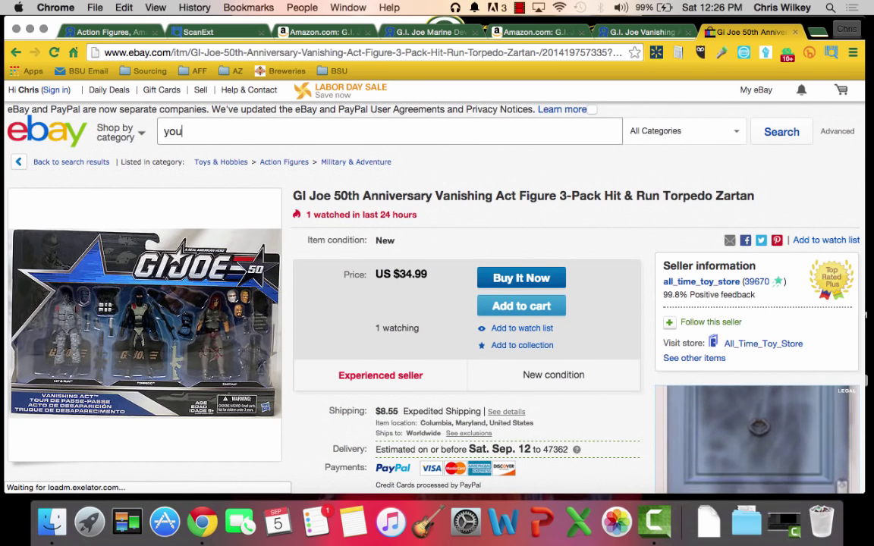
{"action": "key", "text": "BackSpace"}
{"action": "key", "text": "BackSpace"}
{"action": "key", "text": "BackSpace"}
{"action": "type", "text": "toysr"}
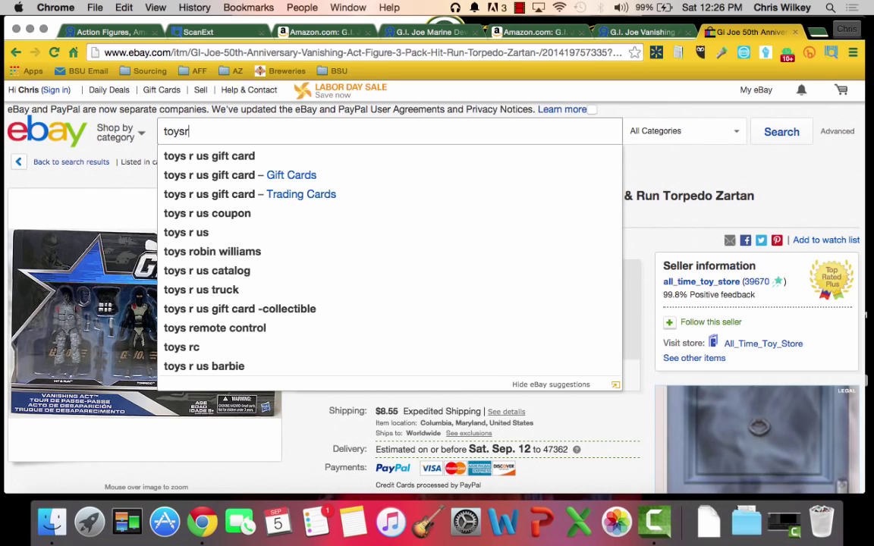
{"action": "key", "text": "Down"}
{"action": "key", "text": "Down"}
{"action": "key", "text": "Down"}
{"action": "key", "text": "Down"}
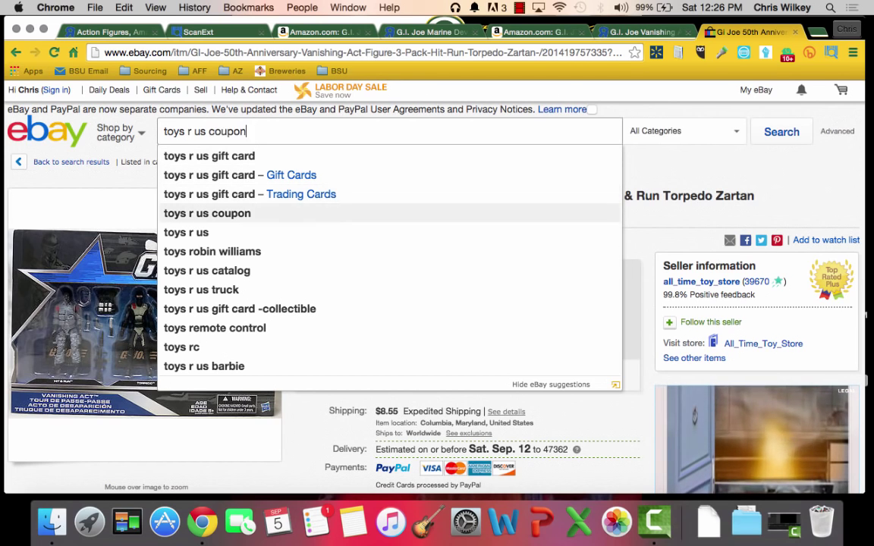
{"action": "key", "text": "Down"}
{"action": "key", "text": "Return"}
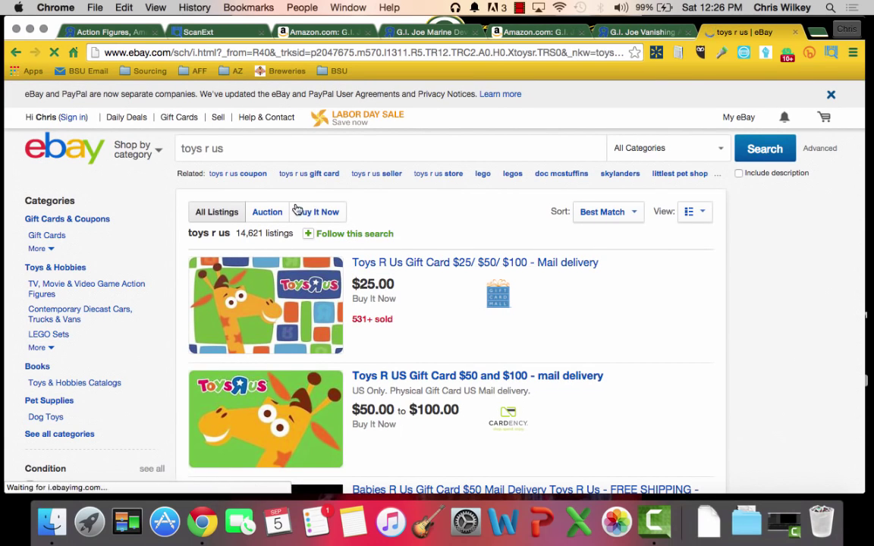
- Open the Toys R Us eBay store and search it for "gi joe set"
{"action": "left_click", "coordinate": [438, 174]}
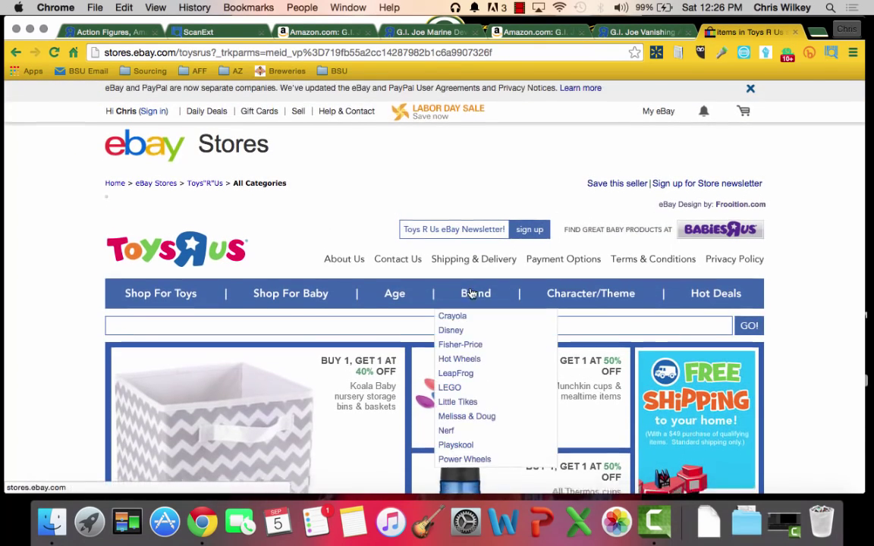
{"action": "scroll", "coordinate": [455, 251], "scroll_direction": "down", "scroll_amount": 1}
{"action": "left_click", "coordinate": [386, 306]}
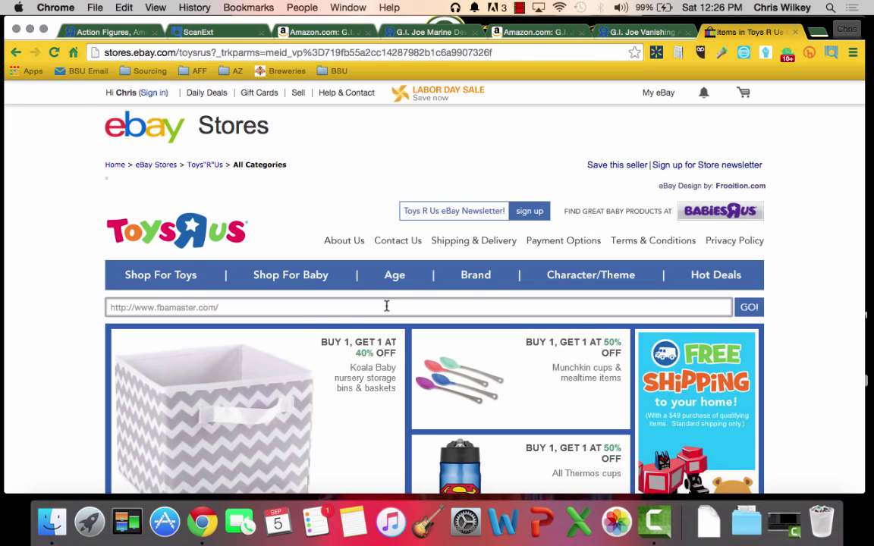
{"action": "type", "text": "gi joe set"}
{"action": "key", "text": "Return"}
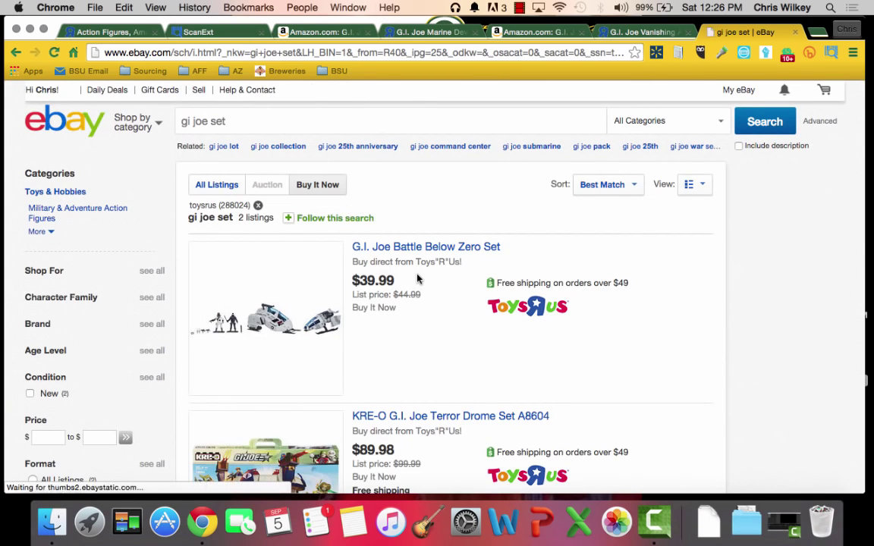
- Look through the Toys R Us store's G.I. Joe results on eBay for the Vanishing Act Pack, referring back to its Toys R Us listing
{"action": "scroll", "coordinate": [406, 279], "scroll_direction": "down", "scroll_amount": 1}
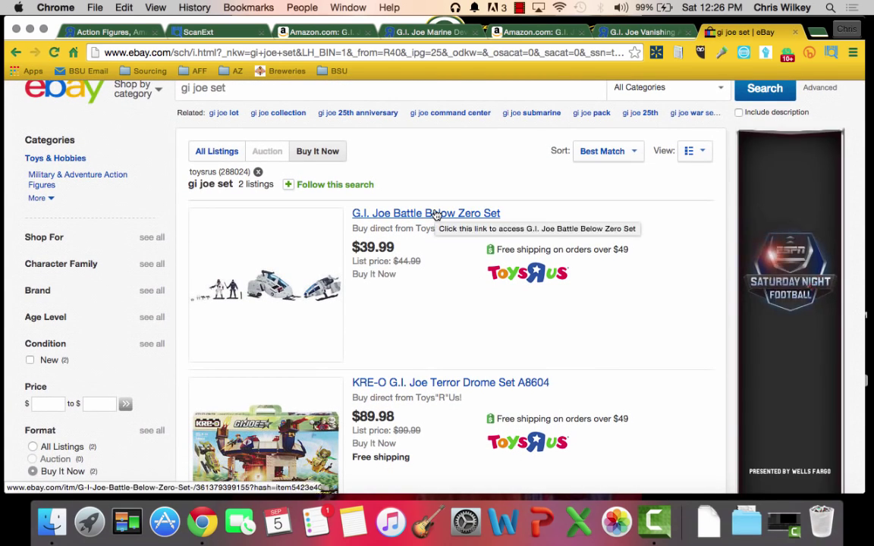
{"action": "scroll", "coordinate": [494, 259], "scroll_direction": "down", "scroll_amount": 10}
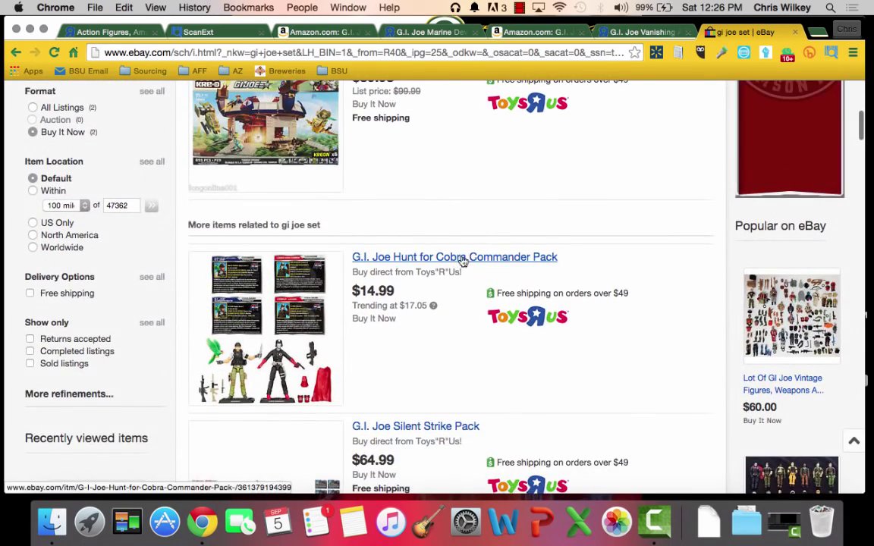
{"action": "scroll", "coordinate": [461, 259], "scroll_direction": "down", "scroll_amount": 5}
{"action": "scroll", "coordinate": [460, 260], "scroll_direction": "down", "scroll_amount": 10}
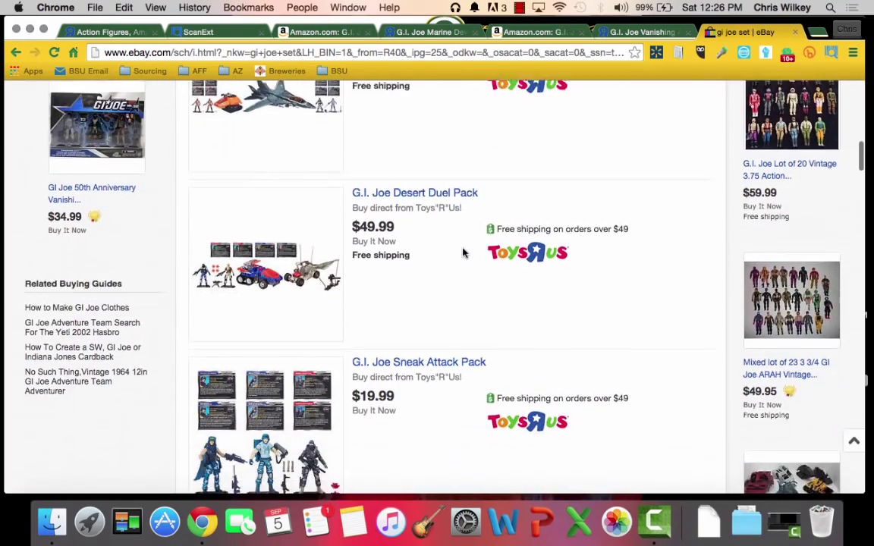
{"action": "left_click", "coordinate": [643, 32]}
{"action": "left_click", "coordinate": [740, 33]}
{"action": "scroll", "coordinate": [339, 196], "scroll_direction": "down", "scroll_amount": 13}
{"action": "scroll", "coordinate": [377, 222], "scroll_direction": "down", "scroll_amount": 10}
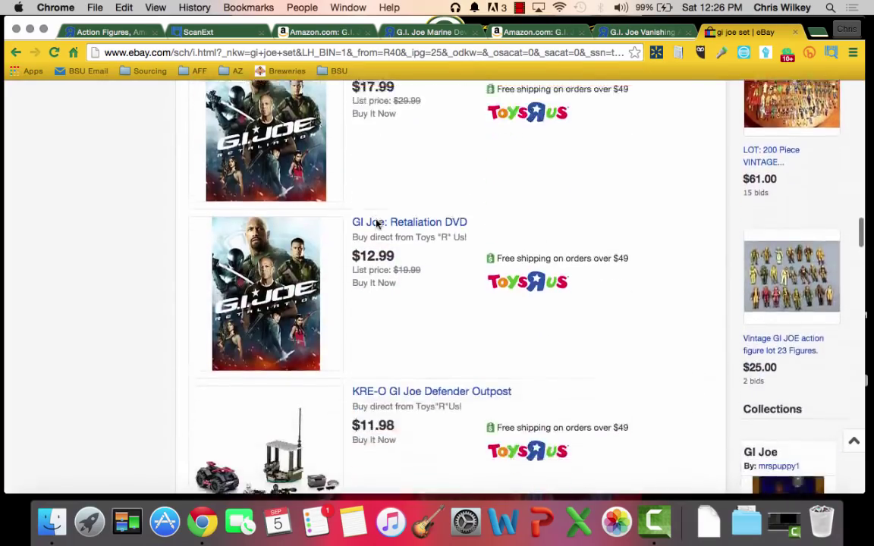
- Search the Toys R Us eBay store for "gi joe set vanishing"
{"action": "scroll", "coordinate": [377, 224], "scroll_direction": "down", "scroll_amount": 8}
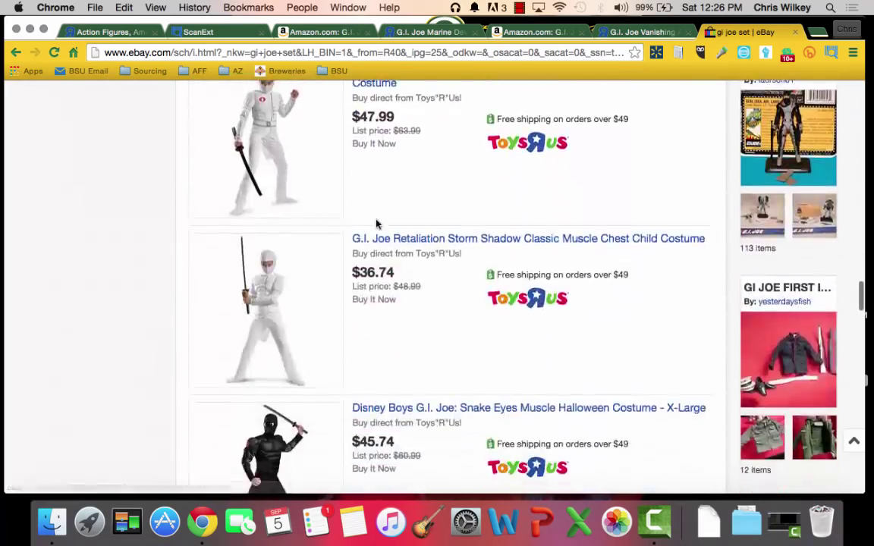
{"action": "key", "text": "Home"}
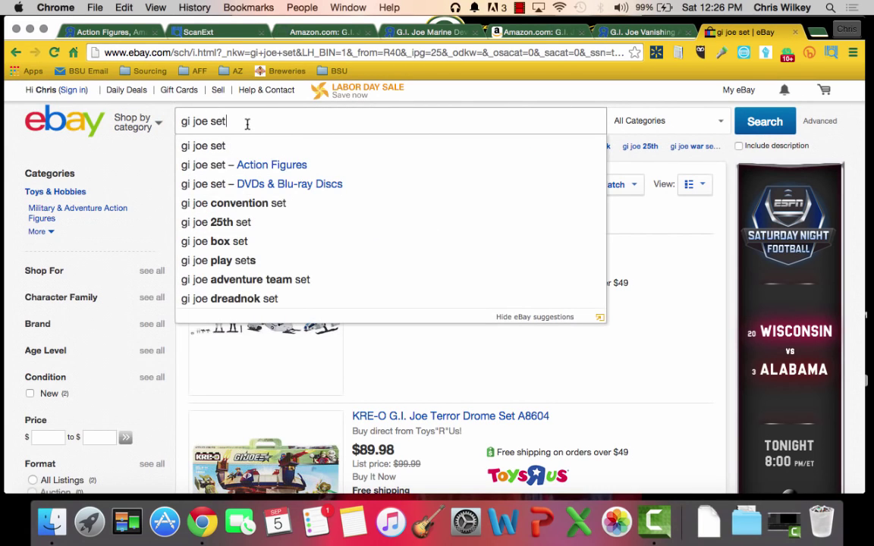
{"action": "type", "text": "is"}
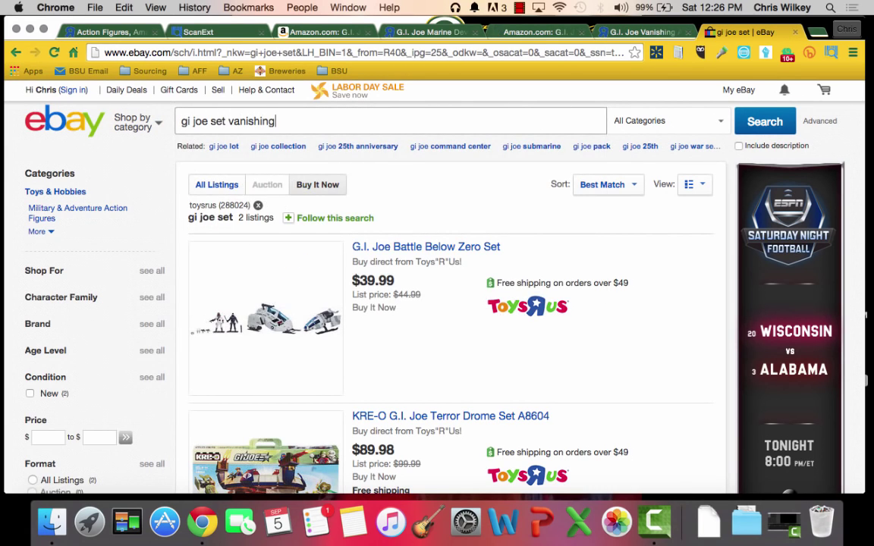
{"action": "type", "text": "hing"}
{"action": "key", "text": "Return"}
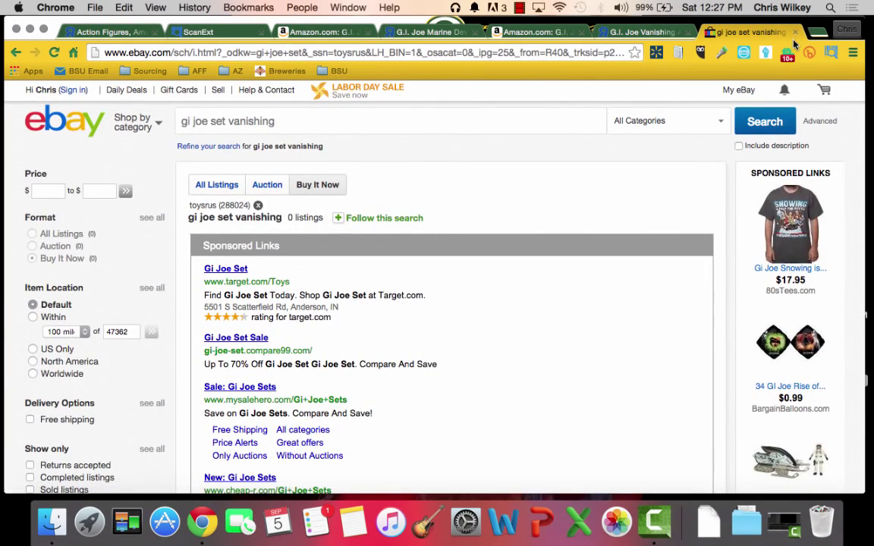
- Close the eBay search and the Vanishing Act Pack listing, and return to the Toys R Us action figures Top Sellers page
{"action": "left_click", "coordinate": [793, 35]}
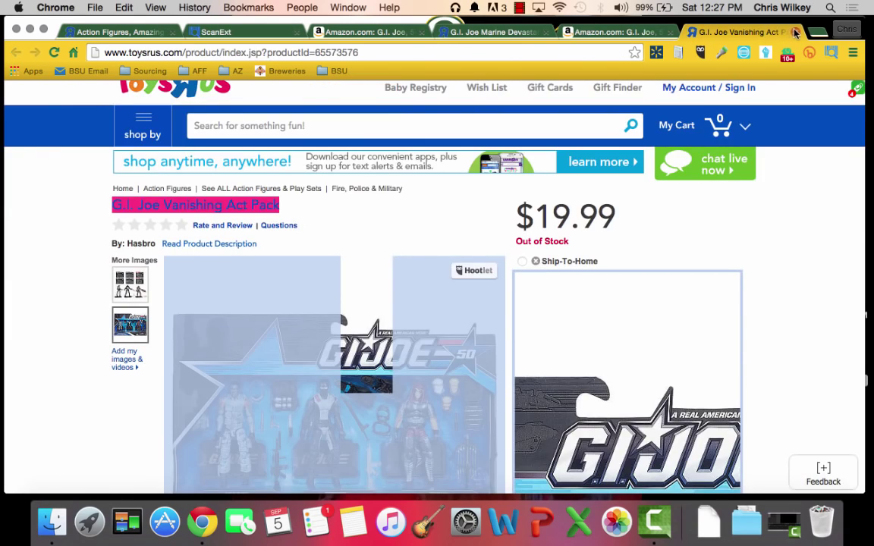
{"action": "left_click", "coordinate": [794, 34]}
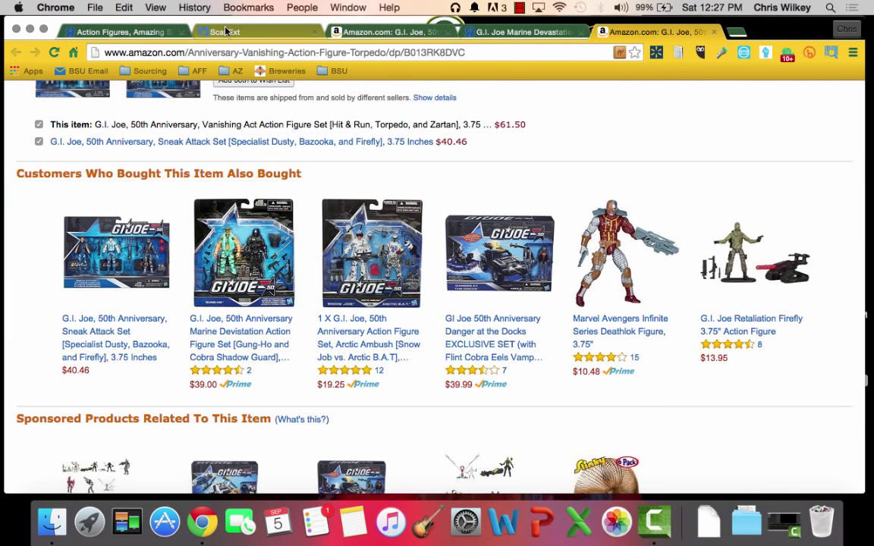
{"action": "left_click", "coordinate": [292, 33]}
{"action": "left_click", "coordinate": [119, 32]}
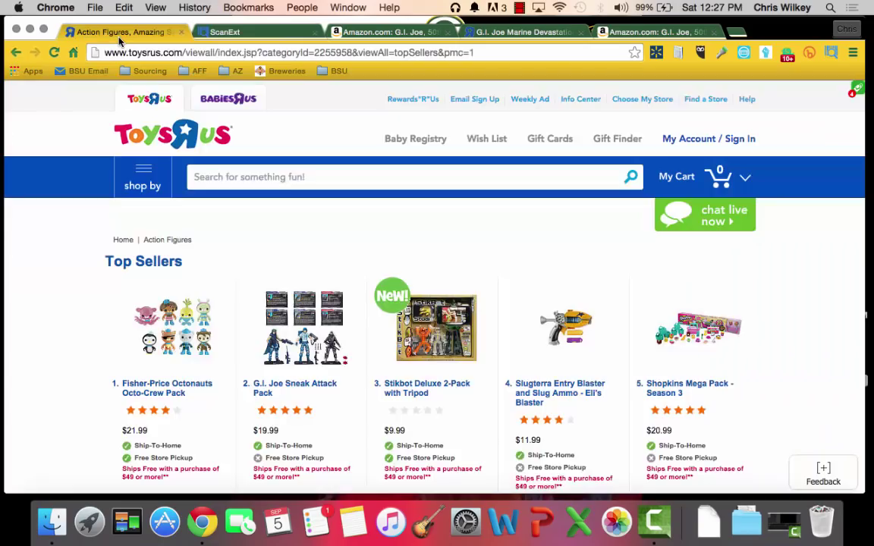
- Look over the Top Sellers list and open the LEGO category under Building Sets & Blocks
{"action": "scroll", "coordinate": [299, 346], "scroll_direction": "down", "scroll_amount": 20}
{"action": "scroll", "coordinate": [299, 346], "scroll_direction": "up", "scroll_amount": 5}
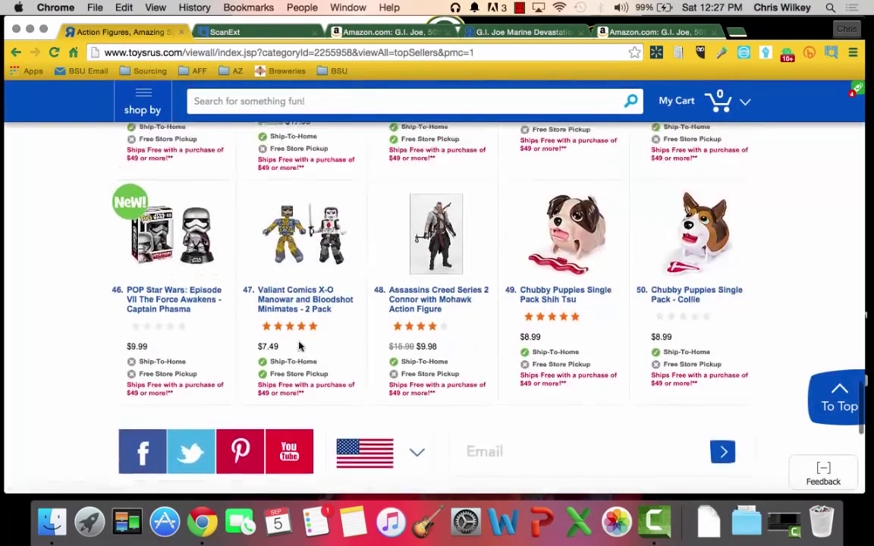
{"action": "left_click", "coordinate": [723, 406]}
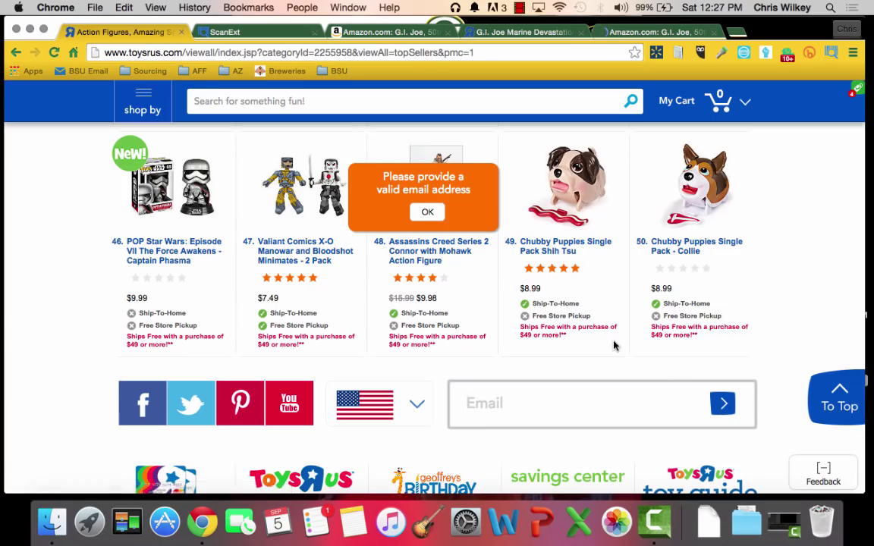
{"action": "scroll", "coordinate": [614, 346], "scroll_direction": "down", "scroll_amount": 2}
{"action": "scroll", "coordinate": [612, 328], "scroll_direction": "up", "scroll_amount": 15}
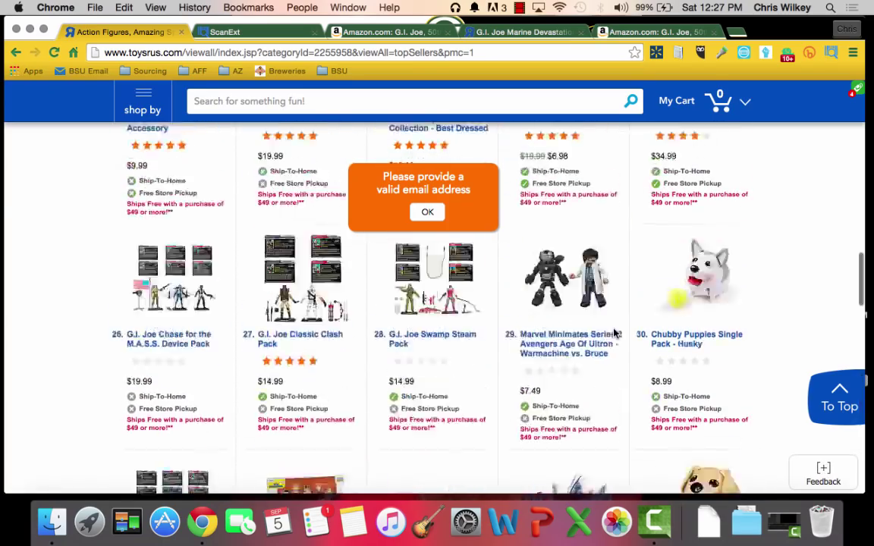
{"action": "scroll", "coordinate": [614, 332], "scroll_direction": "up", "scroll_amount": 10}
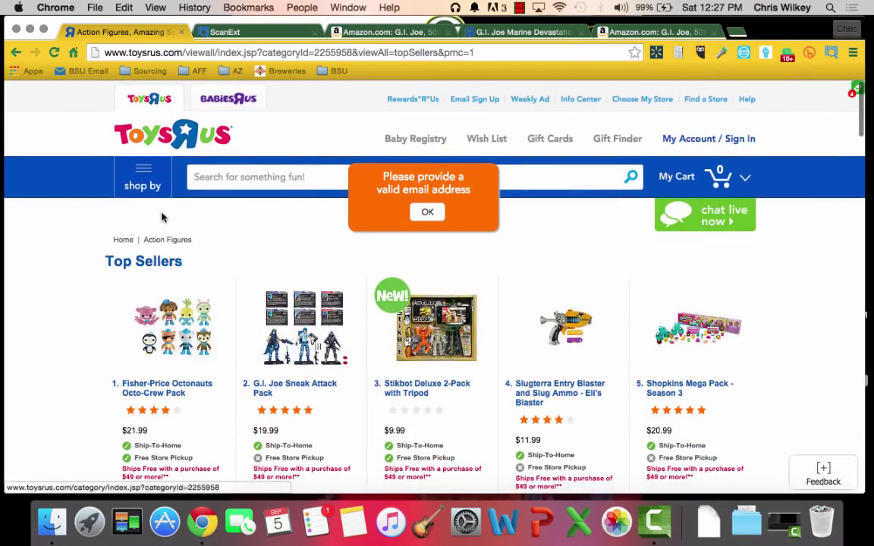
{"action": "left_click", "coordinate": [141, 184]}
{"action": "mouse_move", "coordinate": [171, 357]}
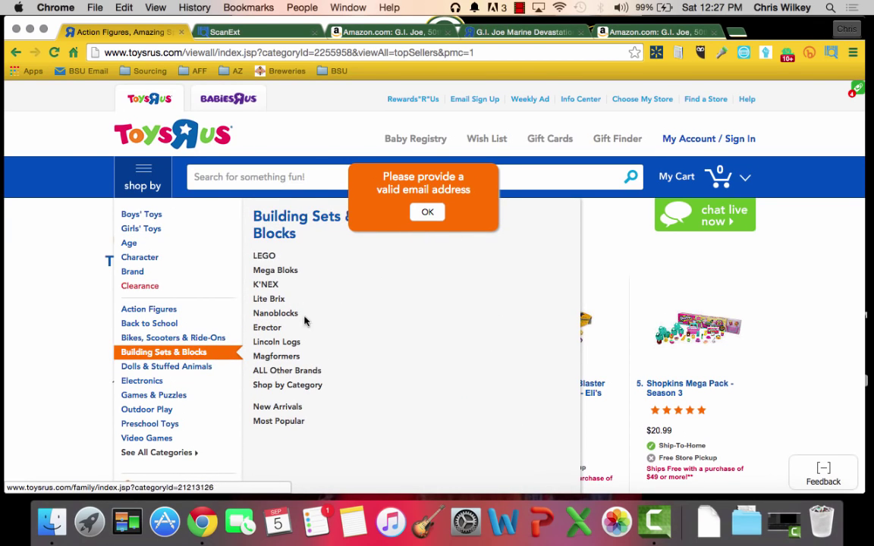
{"action": "left_click", "coordinate": [264, 257]}
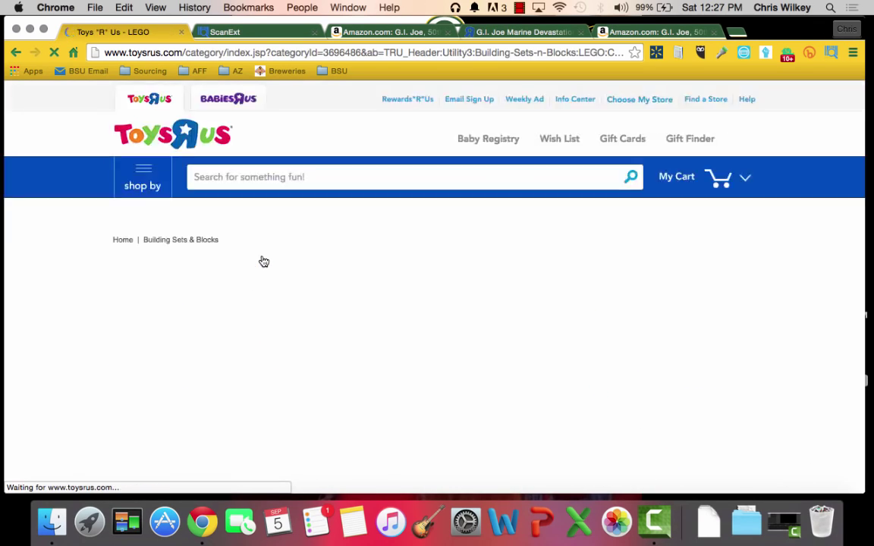
- Look through the featured LEGO themes and open the See All LEGO listing
{"action": "scroll", "coordinate": [400, 247], "scroll_direction": "down", "scroll_amount": 2}
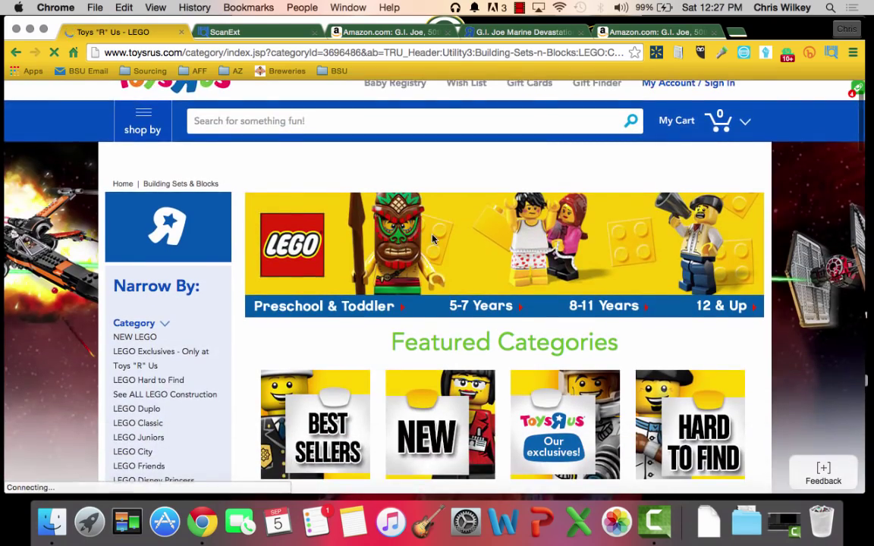
{"action": "scroll", "coordinate": [433, 239], "scroll_direction": "down", "scroll_amount": 10}
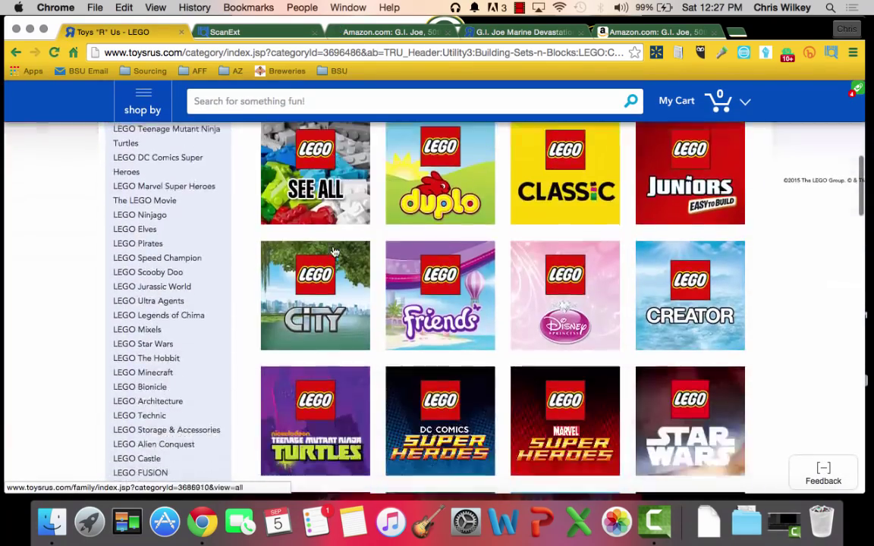
{"action": "scroll", "coordinate": [334, 251], "scroll_direction": "down", "scroll_amount": 10}
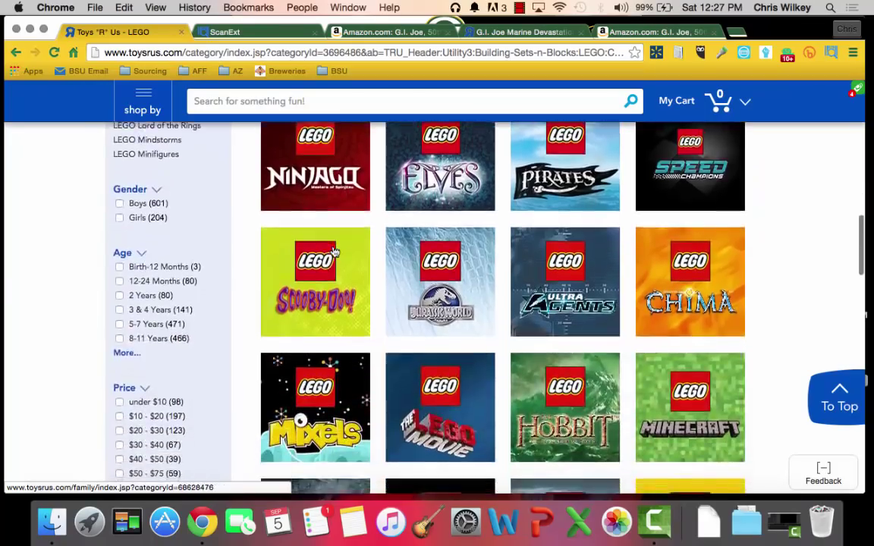
{"action": "scroll", "coordinate": [334, 251], "scroll_direction": "down", "scroll_amount": 10}
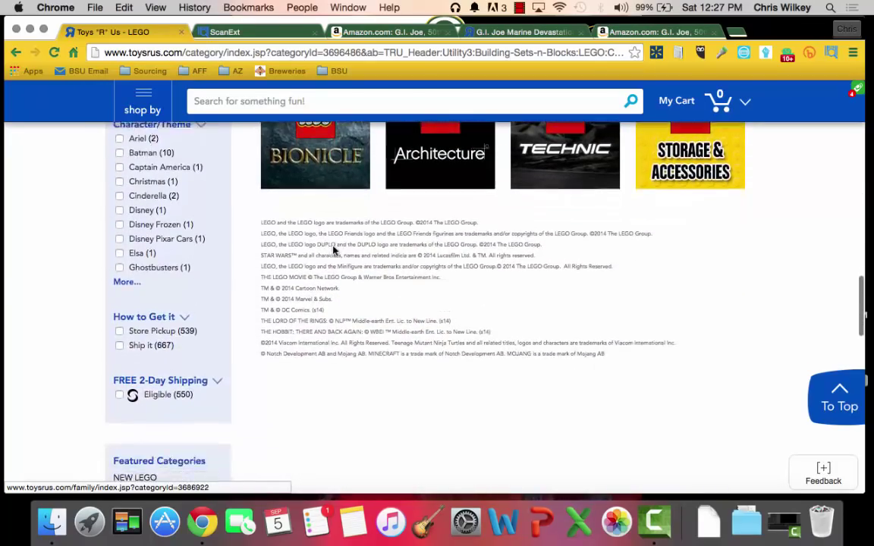
{"action": "scroll", "coordinate": [334, 251], "scroll_direction": "down", "scroll_amount": 4}
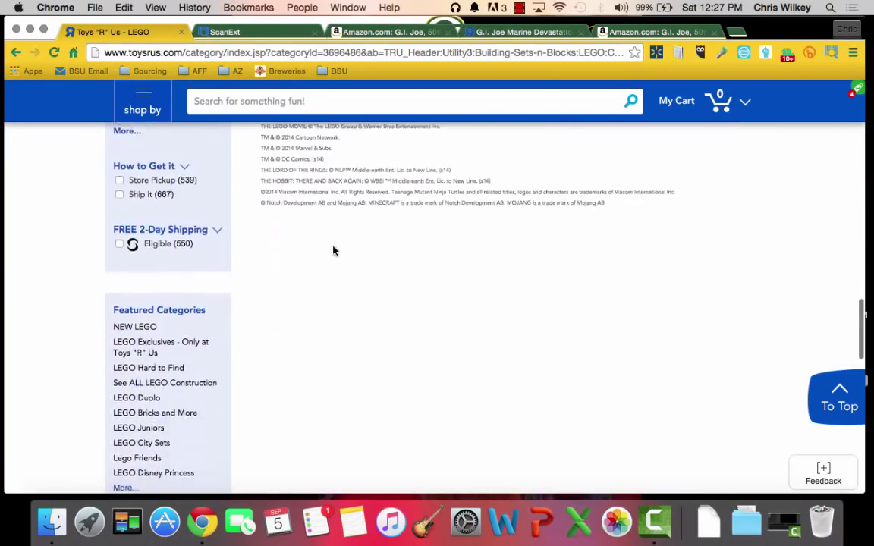
{"action": "scroll", "coordinate": [334, 252], "scroll_direction": "up", "scroll_amount": 14}
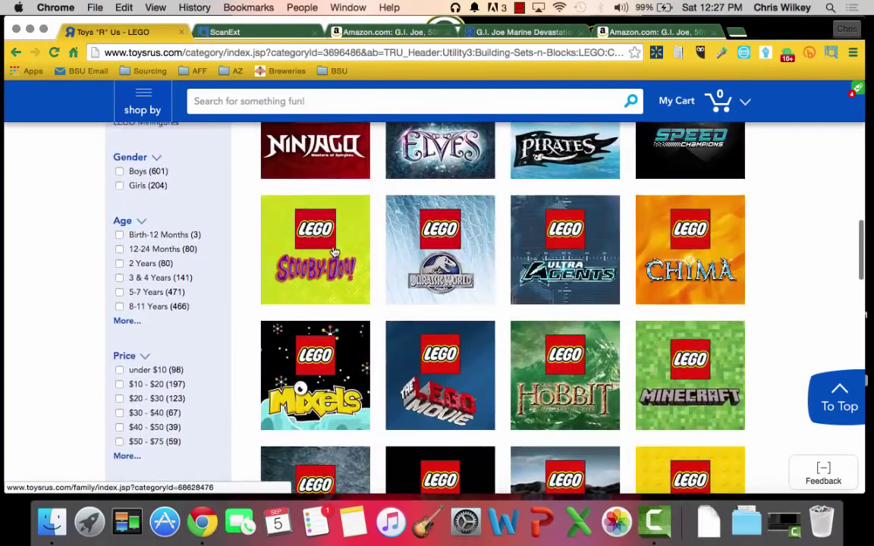
{"action": "scroll", "coordinate": [334, 251], "scroll_direction": "up", "scroll_amount": 14}
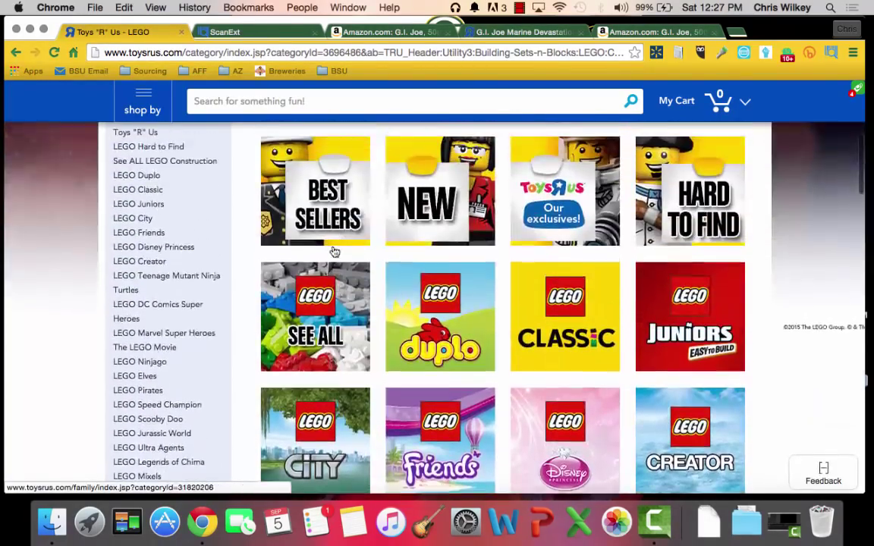
{"action": "scroll", "coordinate": [334, 252], "scroll_direction": "up", "scroll_amount": 1}
{"action": "left_click", "coordinate": [328, 333]}
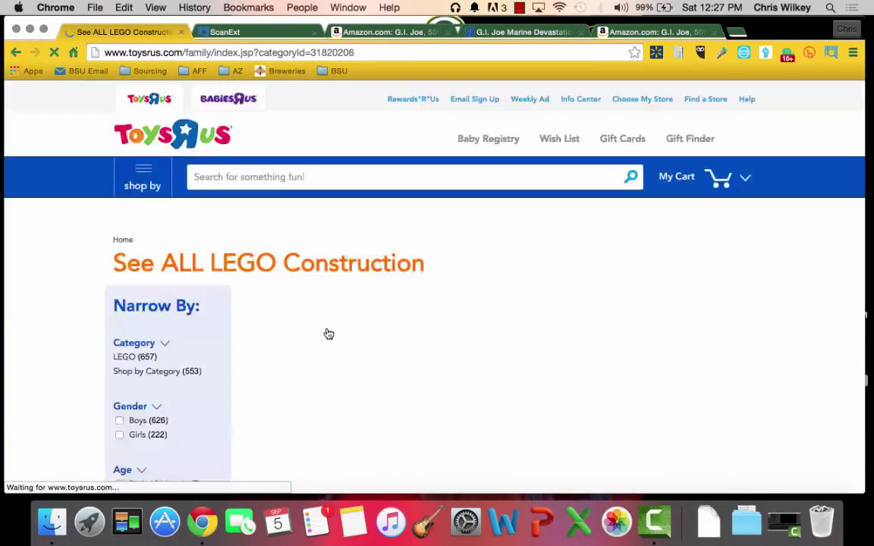
- Set the See ALL LEGO Construction listing to show 72 results per page
{"action": "scroll", "coordinate": [463, 296], "scroll_direction": "down", "scroll_amount": 2}
{"action": "left_click", "coordinate": [497, 344]}
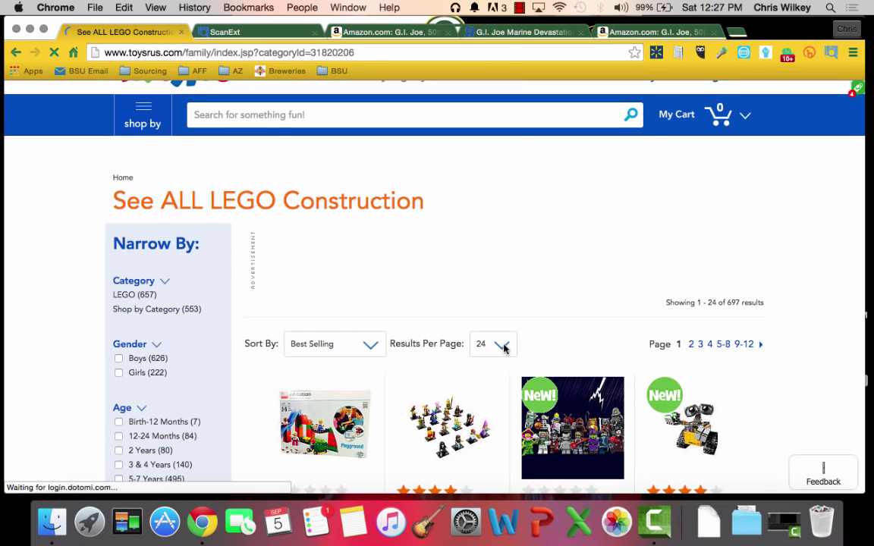
{"action": "left_click", "coordinate": [505, 347]}
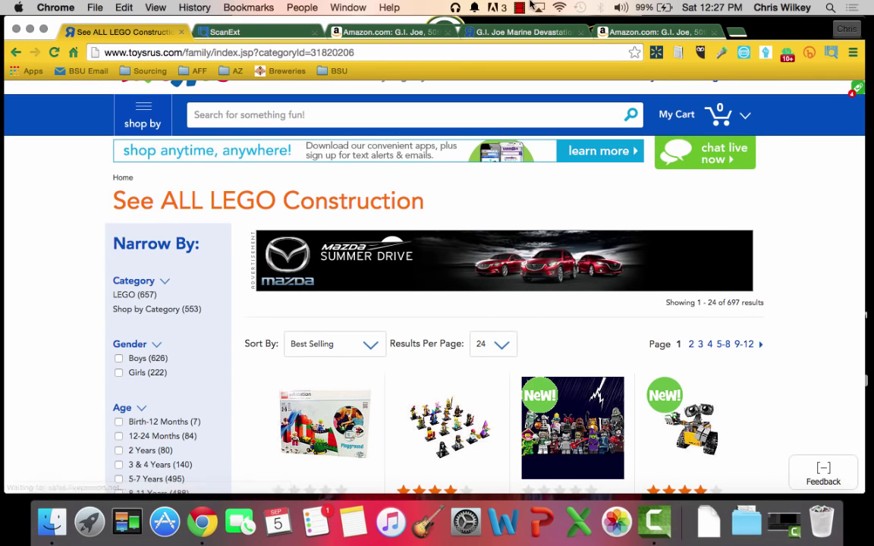
{"action": "scroll", "coordinate": [503, 235], "scroll_direction": "down", "scroll_amount": 5}
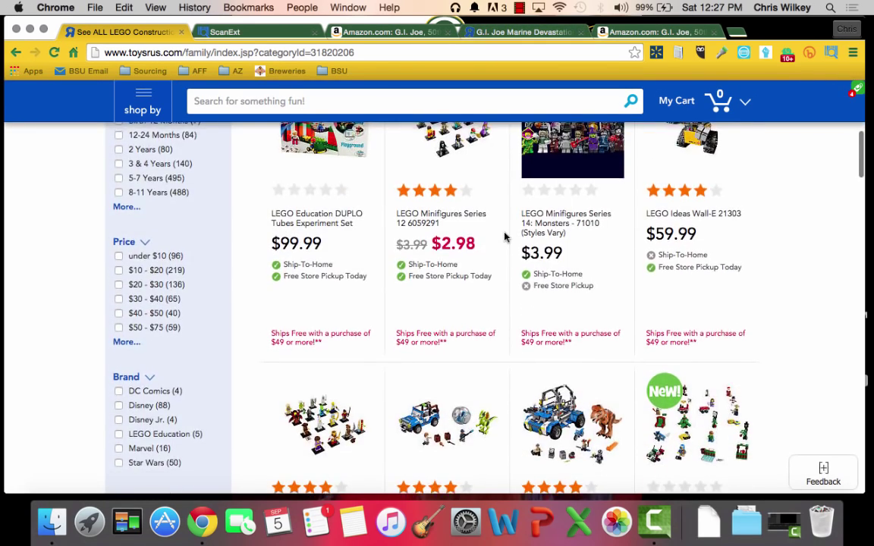
{"action": "scroll", "coordinate": [505, 237], "scroll_direction": "up", "scroll_amount": 5}
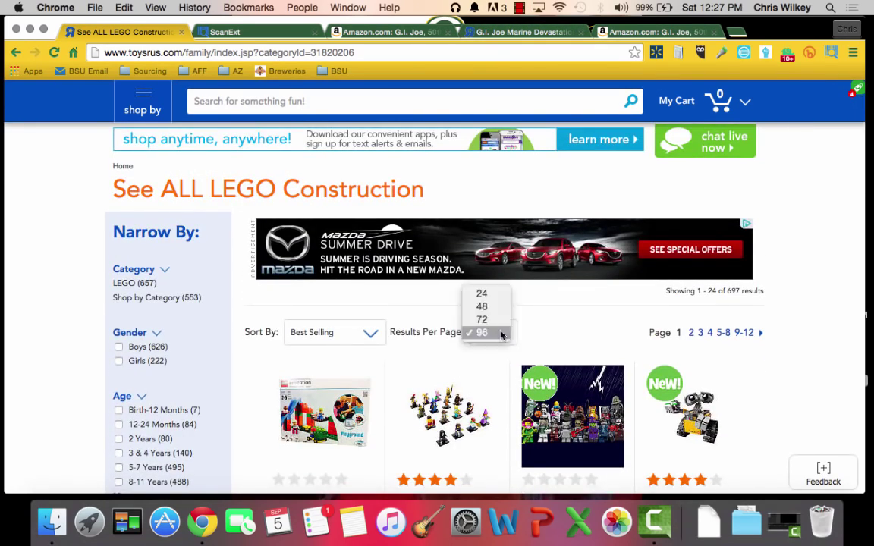
{"action": "left_click", "coordinate": [494, 321]}
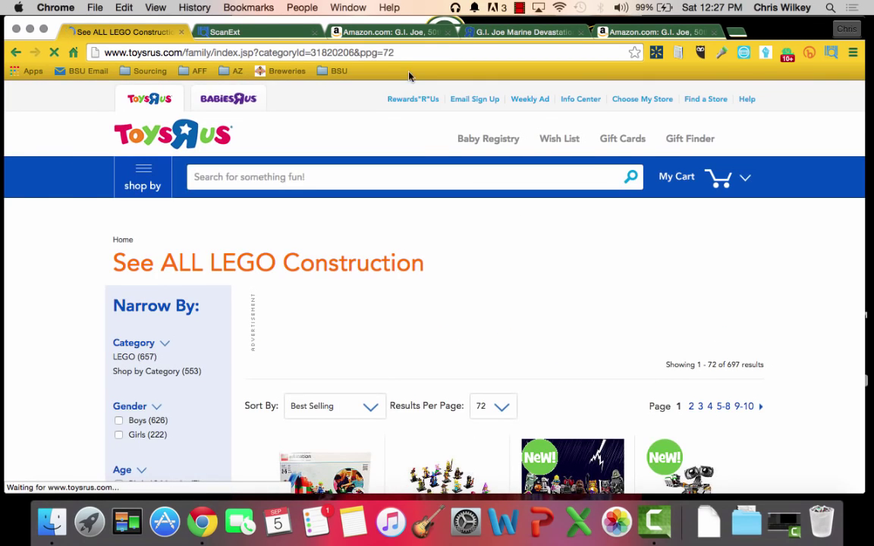
- Edit the ppg value in the page address to 150, and finally to 697, to list all LEGO results on one page
{"action": "type", "text": "96"}
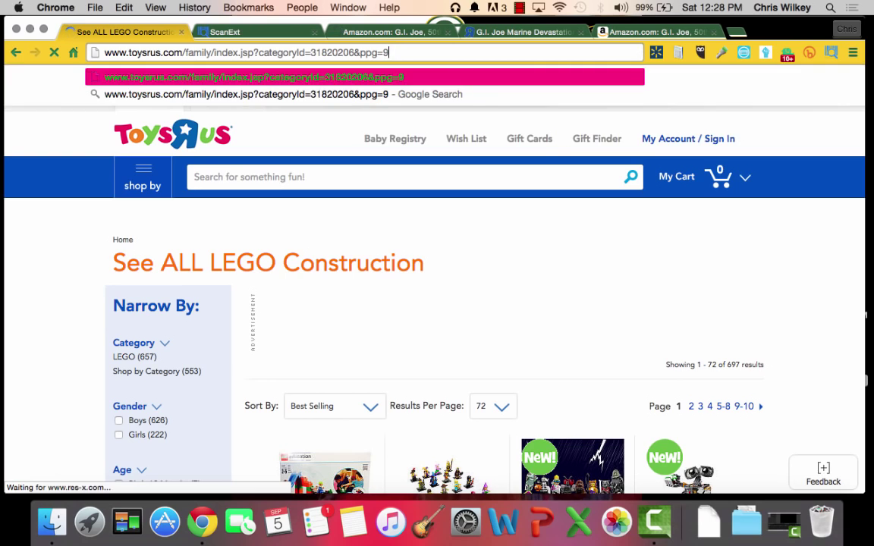
{"action": "key", "text": "Return"}
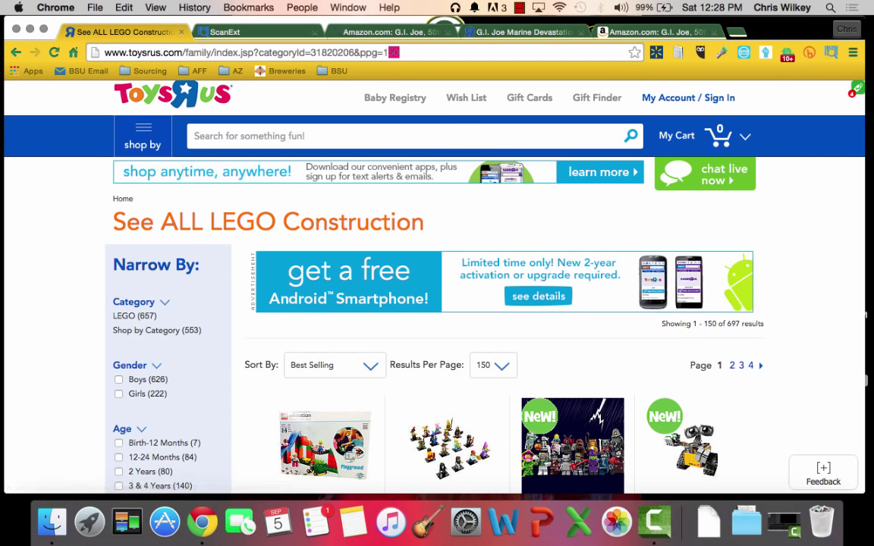
{"action": "key", "text": "BackSpace"}
{"action": "key", "text": "BackSpace"}
{"action": "type", "text": "69"}
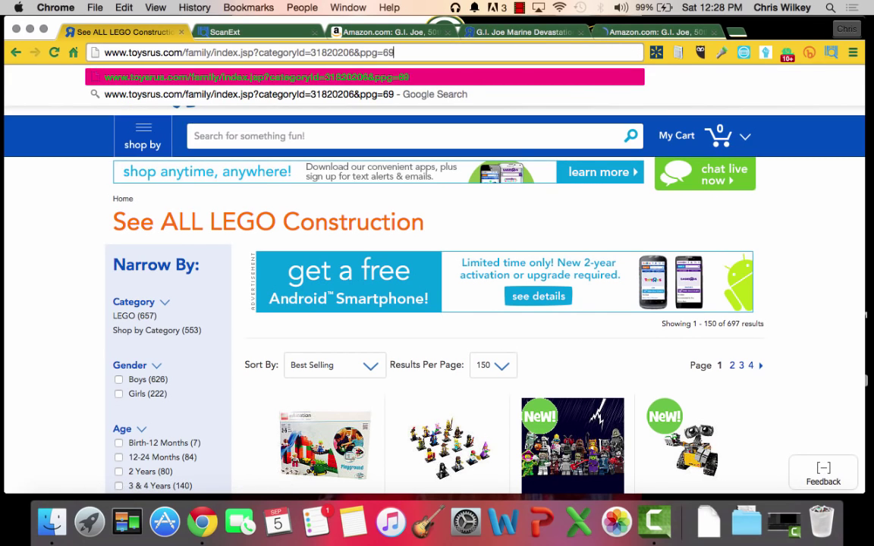
{"action": "type", "text": "7"}
{"action": "key", "text": "Return"}
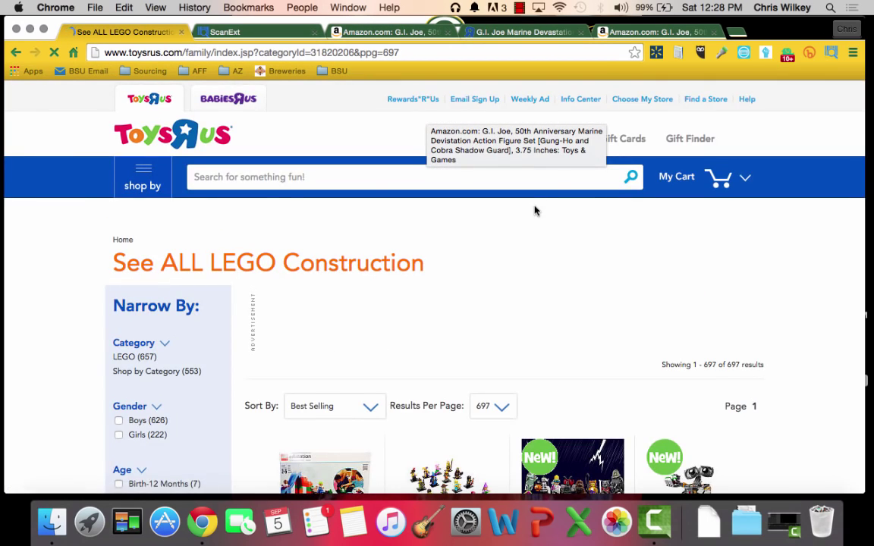
- Skim the full LEGO listing and run a ScanExt scan on it to match the products with Amazon
{"action": "scroll", "coordinate": [465, 353], "scroll_direction": "down", "scroll_amount": 1}
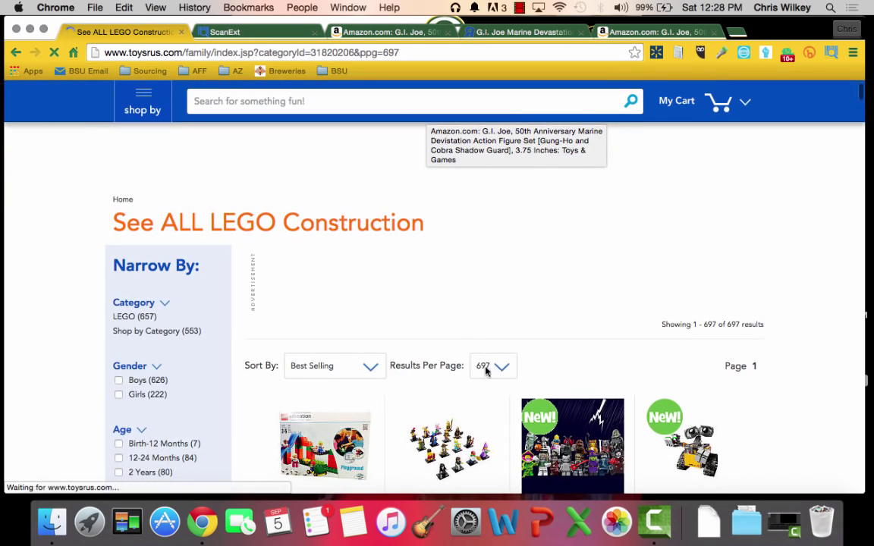
{"action": "scroll", "coordinate": [469, 393], "scroll_direction": "down", "scroll_amount": 5}
{"action": "scroll", "coordinate": [468, 393], "scroll_direction": "up", "scroll_amount": 4}
{"action": "scroll", "coordinate": [468, 393], "scroll_direction": "down", "scroll_amount": 10}
{"action": "scroll", "coordinate": [468, 393], "scroll_direction": "down", "scroll_amount": 20}
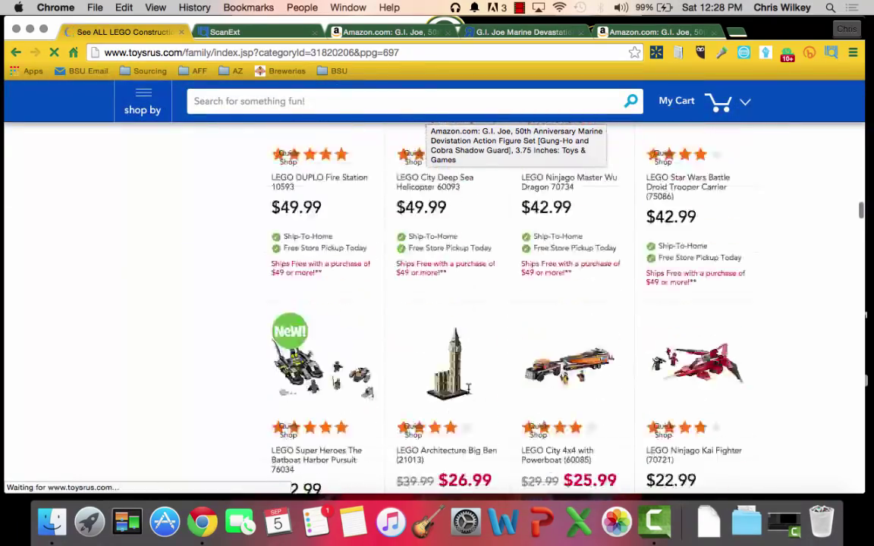
{"action": "scroll", "coordinate": [468, 393], "scroll_direction": "up", "scroll_amount": 20}
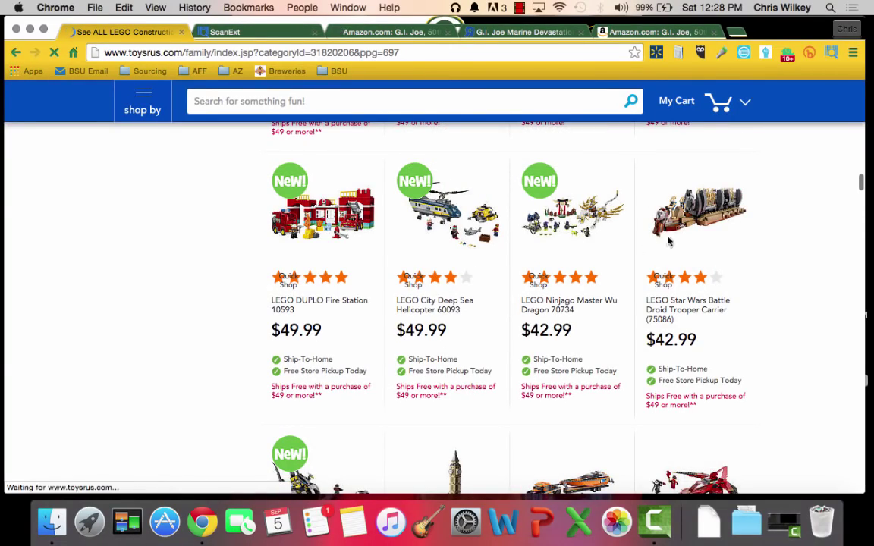
{"action": "left_click_drag", "start_coordinate": [863, 192], "coordinate": [849, 70]}
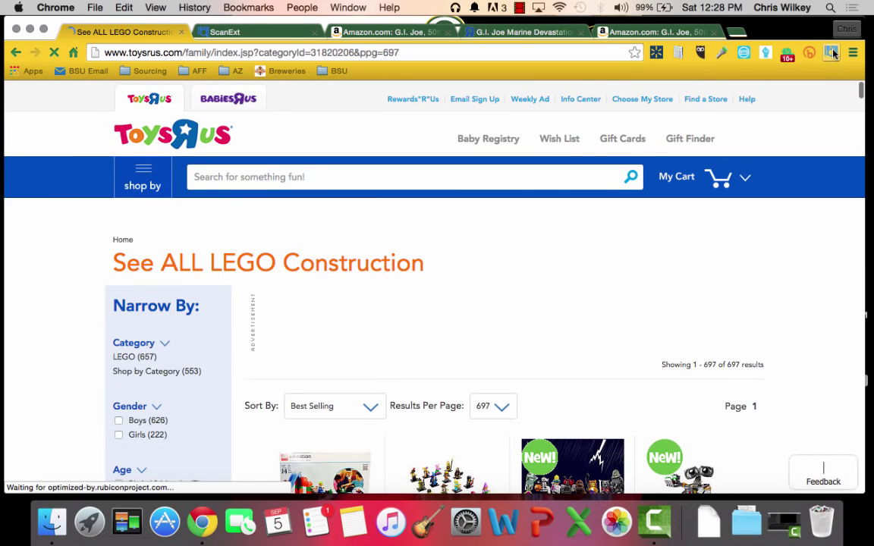
{"action": "left_click", "coordinate": [833, 51]}
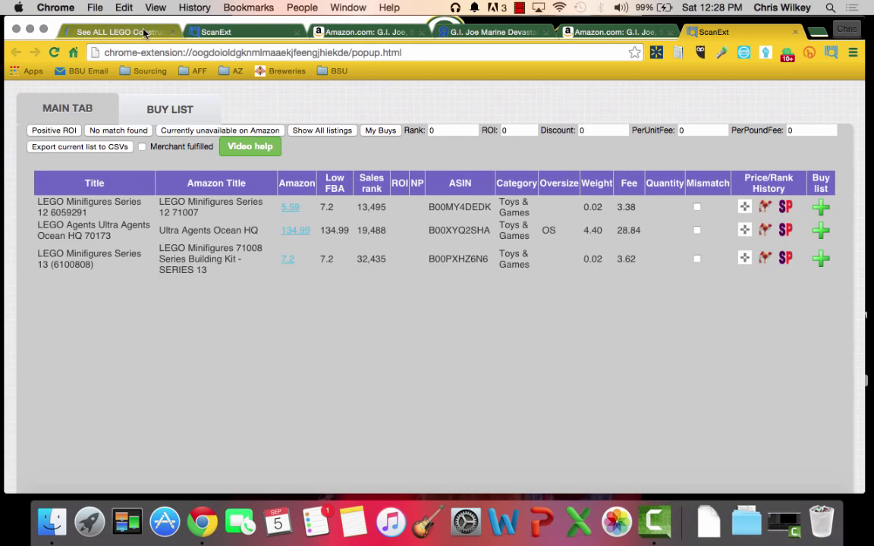
- Return to the Toys R Us LEGO listing and open the Most Popular products under Dolls & Stuffed Animals
{"action": "left_click", "coordinate": [129, 30]}
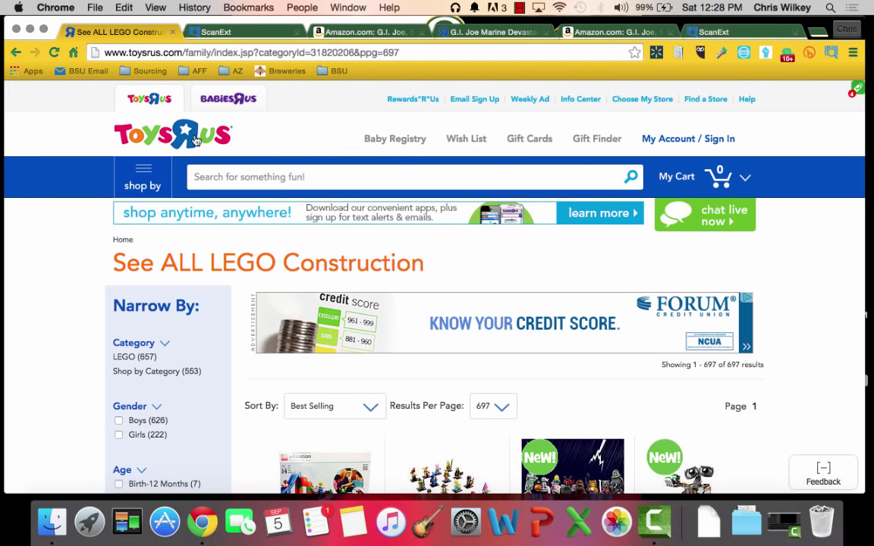
{"action": "scroll", "coordinate": [134, 215], "scroll_direction": "down", "scroll_amount": 1}
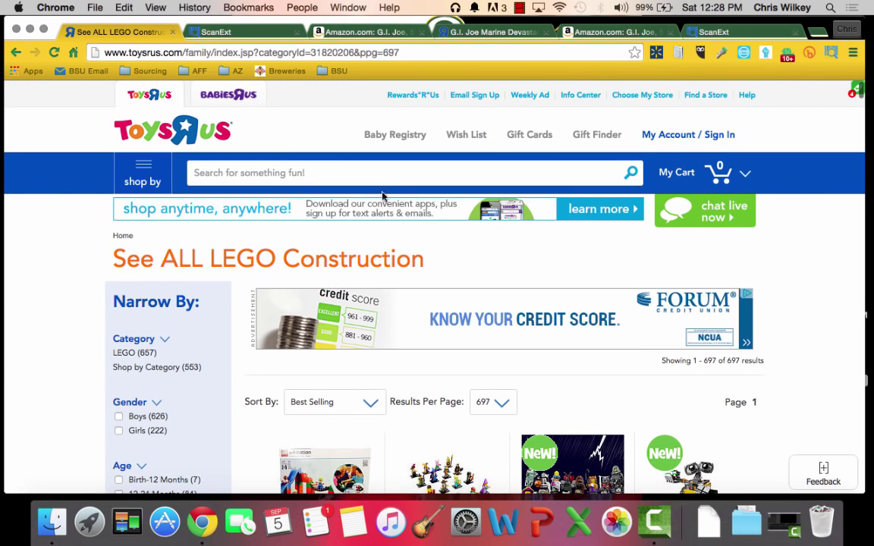
{"action": "scroll", "coordinate": [382, 212], "scroll_direction": "down", "scroll_amount": 3}
{"action": "scroll", "coordinate": [370, 257], "scroll_direction": "up", "scroll_amount": 3}
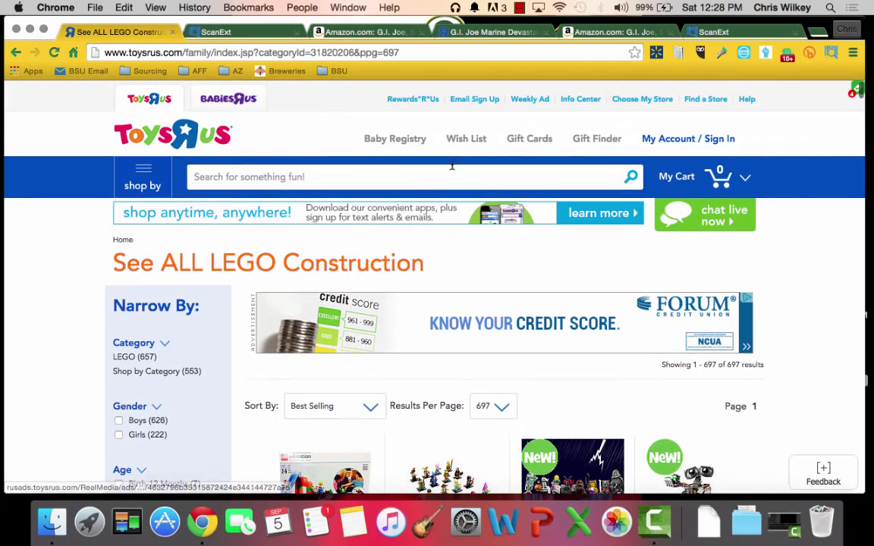
{"action": "left_click", "coordinate": [143, 176]}
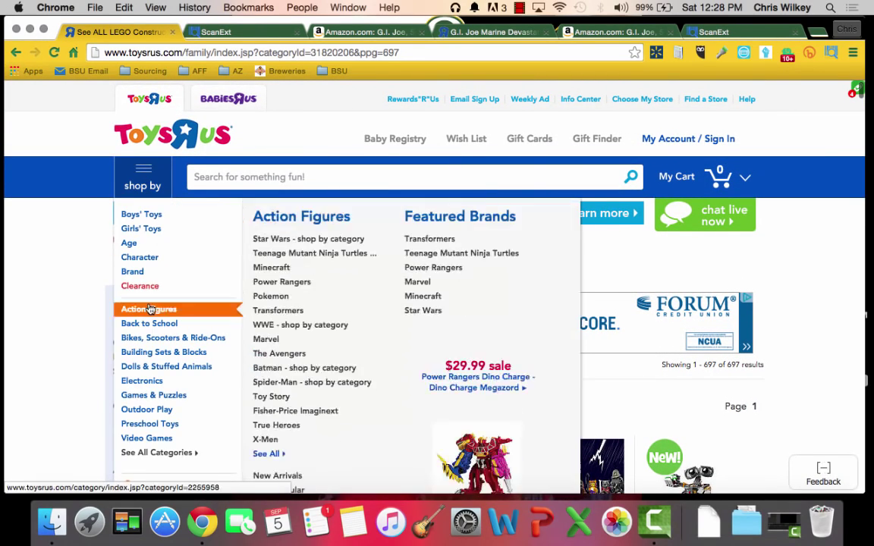
{"action": "scroll", "coordinate": [160, 390], "scroll_direction": "down", "scroll_amount": 1}
{"action": "mouse_move", "coordinate": [162, 398]}
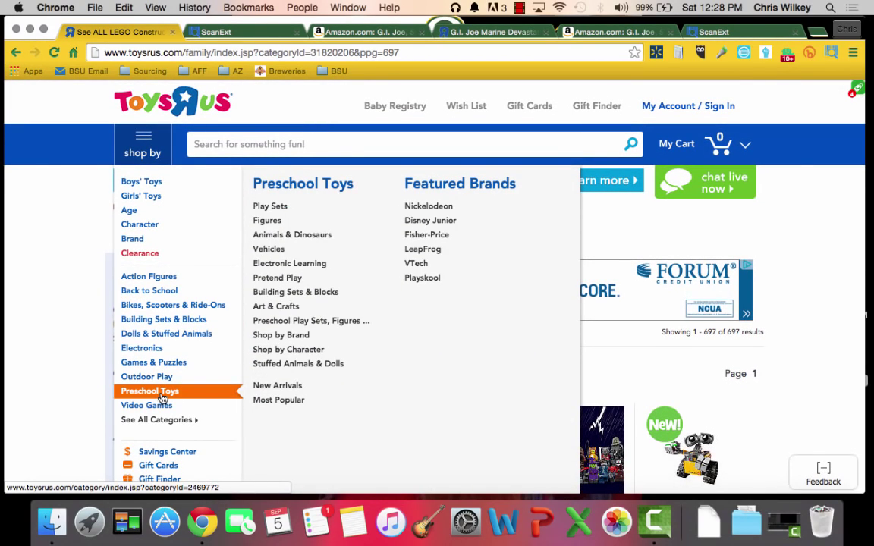
{"action": "mouse_move", "coordinate": [170, 338]}
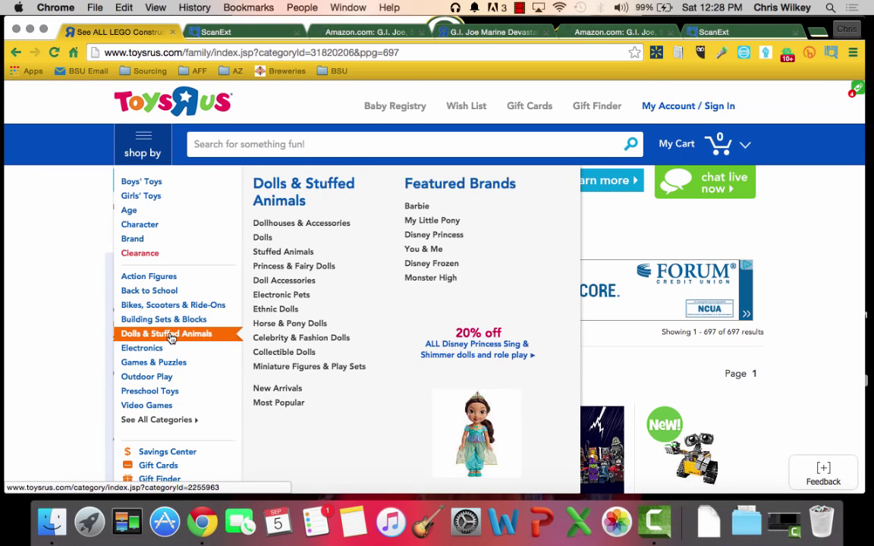
{"action": "left_click", "coordinate": [288, 406]}
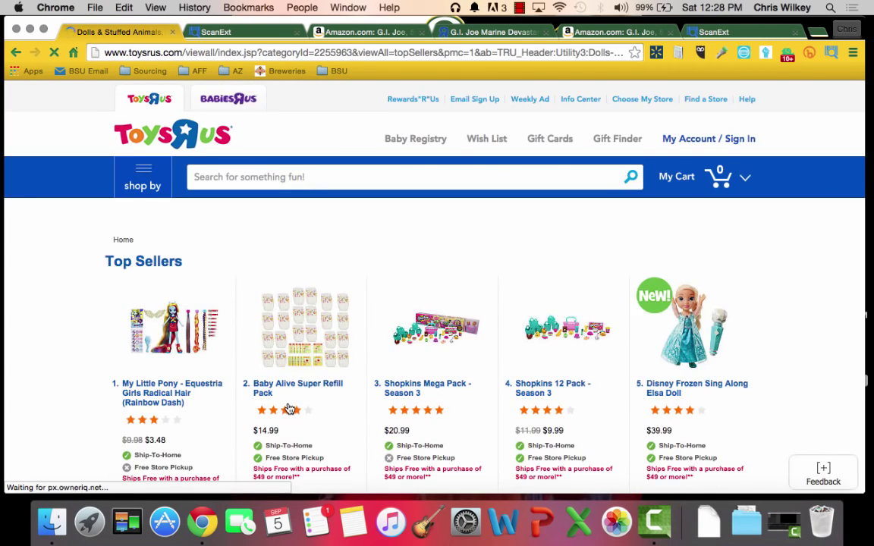
- Skim the Dolls & Stuffed Animals Top Sellers list and run a ScanExt scan on it
{"action": "scroll", "coordinate": [289, 409], "scroll_direction": "down", "scroll_amount": 15}
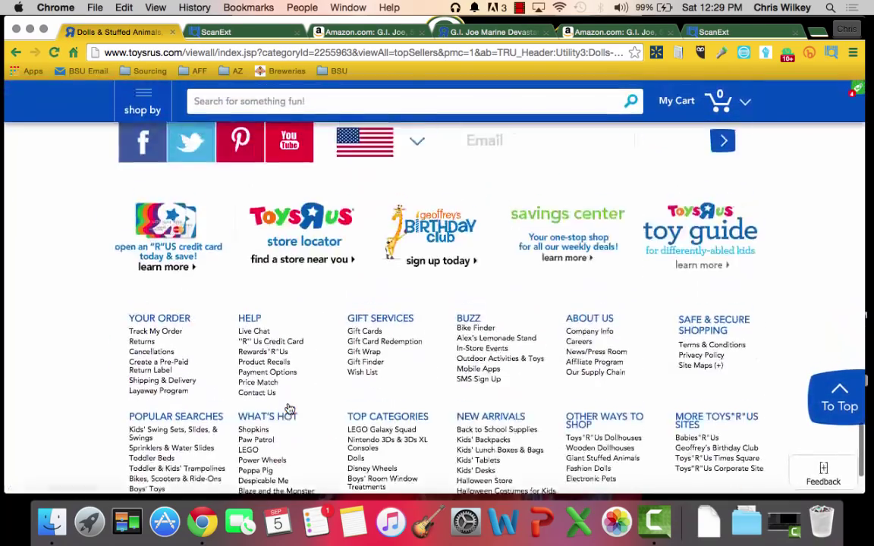
{"action": "scroll", "coordinate": [290, 409], "scroll_direction": "up", "scroll_amount": 3}
{"action": "scroll", "coordinate": [403, 283], "scroll_direction": "up", "scroll_amount": 6}
{"action": "left_click_drag", "start_coordinate": [483, 61], "coordinate": [636, 66]}
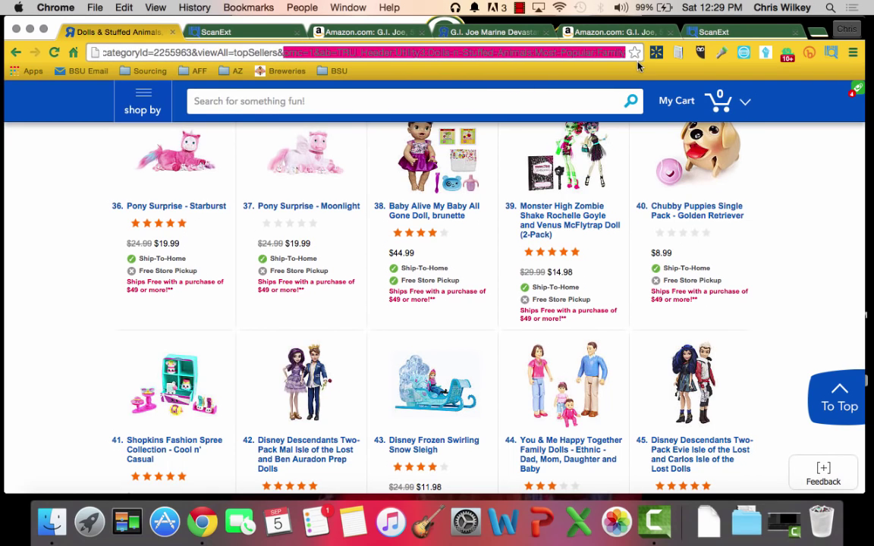
{"action": "left_click", "coordinate": [631, 173]}
{"action": "scroll", "coordinate": [632, 173], "scroll_direction": "up", "scroll_amount": 2}
{"action": "scroll", "coordinate": [631, 173], "scroll_direction": "up", "scroll_amount": 8}
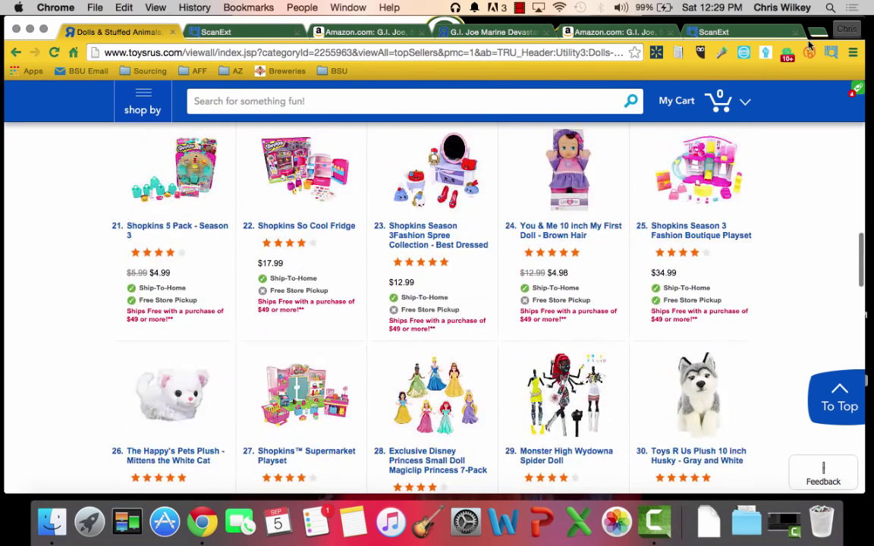
{"action": "left_click", "coordinate": [833, 53]}
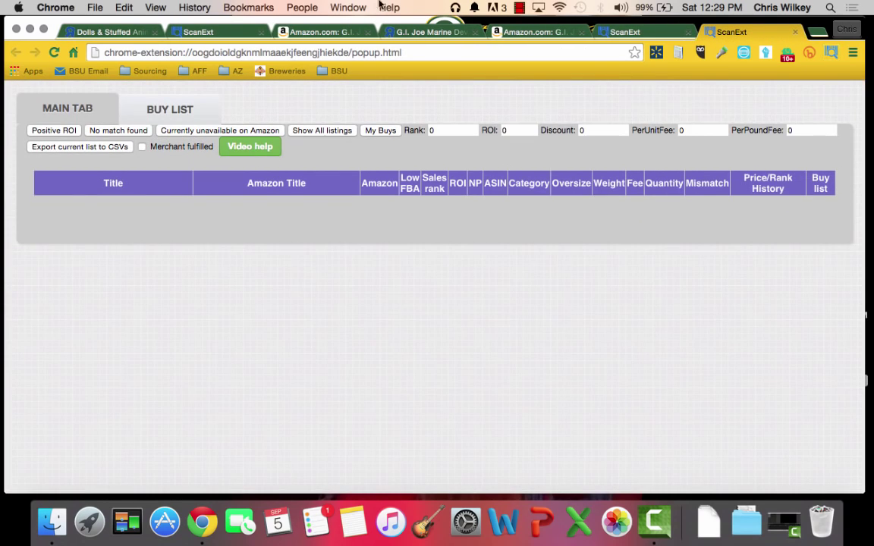
- Check the progress of the LEGO ScanExt scan and skim its matched products
{"action": "left_click", "coordinate": [627, 32]}
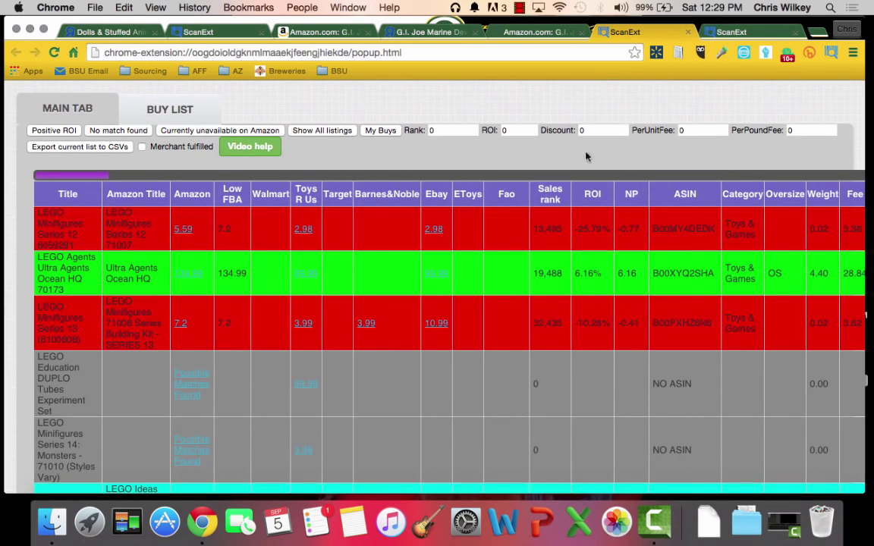
{"action": "scroll", "coordinate": [308, 291], "scroll_direction": "down", "scroll_amount": 10}
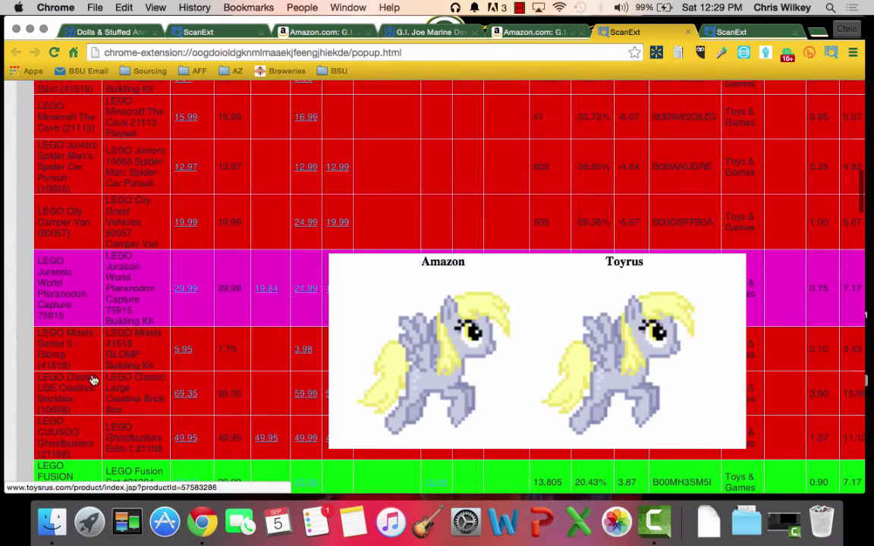
{"action": "scroll", "coordinate": [91, 379], "scroll_direction": "down", "scroll_amount": 10}
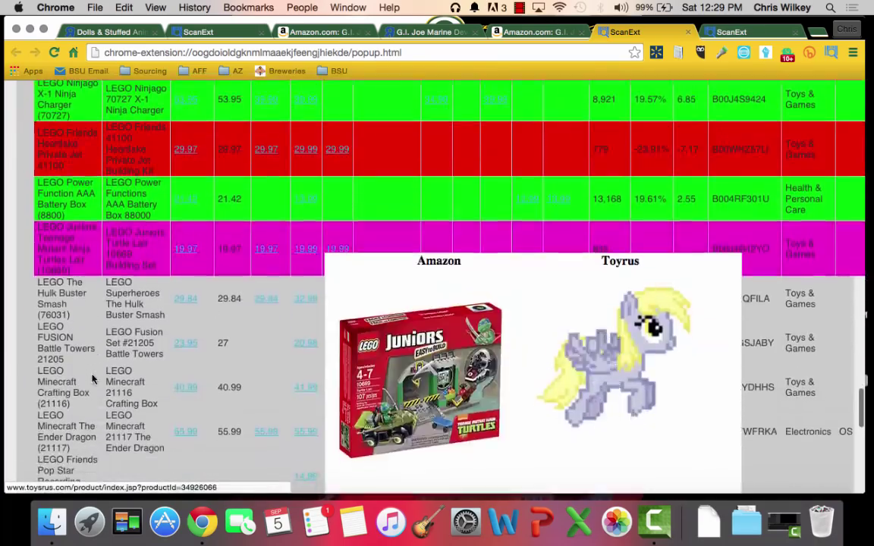
{"action": "scroll", "coordinate": [91, 380], "scroll_direction": "up", "scroll_amount": 15}
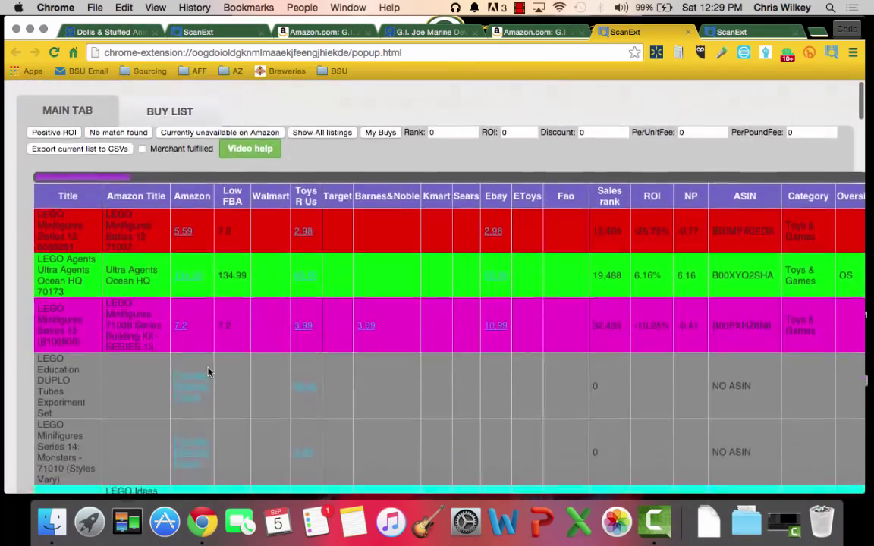
- Filter the Dolls & Stuffed Animals scan to positive ROI and review the profitable products' prices and sales ranks
{"action": "left_click", "coordinate": [748, 33]}
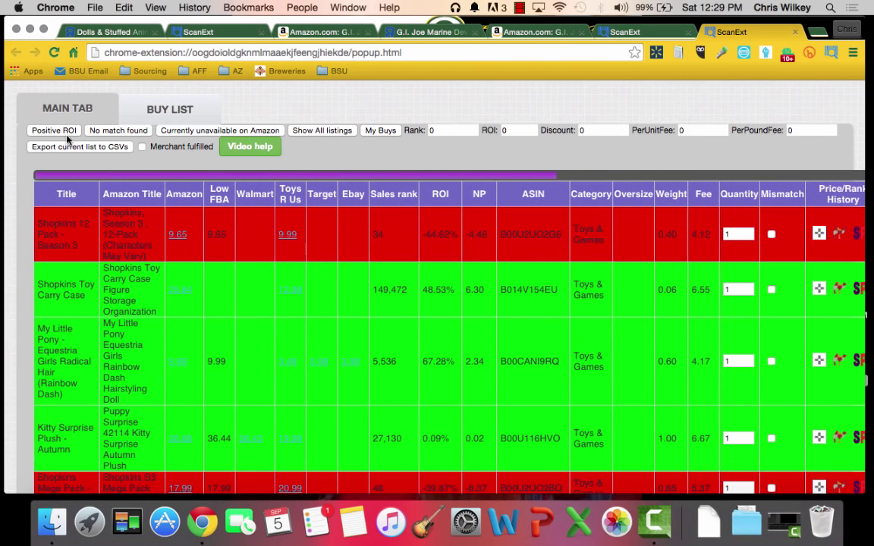
{"action": "left_click", "coordinate": [57, 130]}
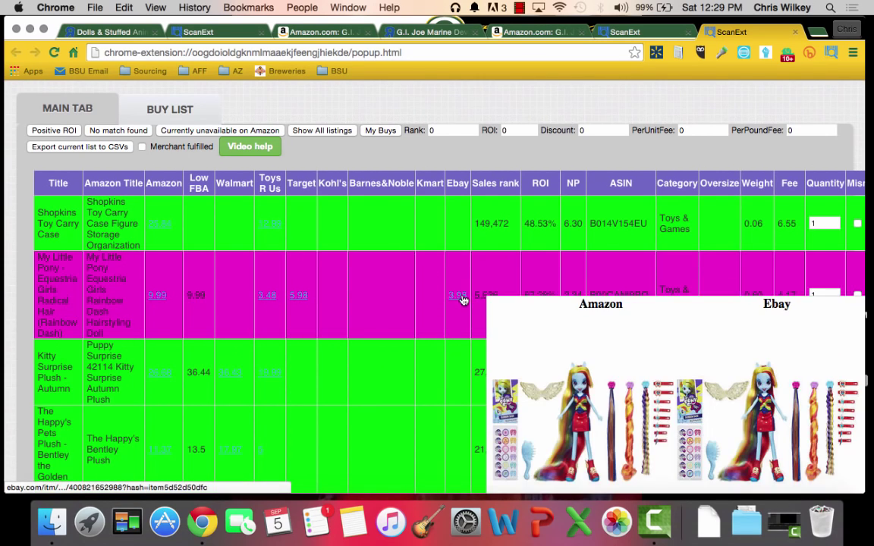
{"action": "scroll", "coordinate": [560, 255], "scroll_direction": "down", "scroll_amount": 2}
{"action": "scroll", "coordinate": [561, 255], "scroll_direction": "down", "scroll_amount": 1}
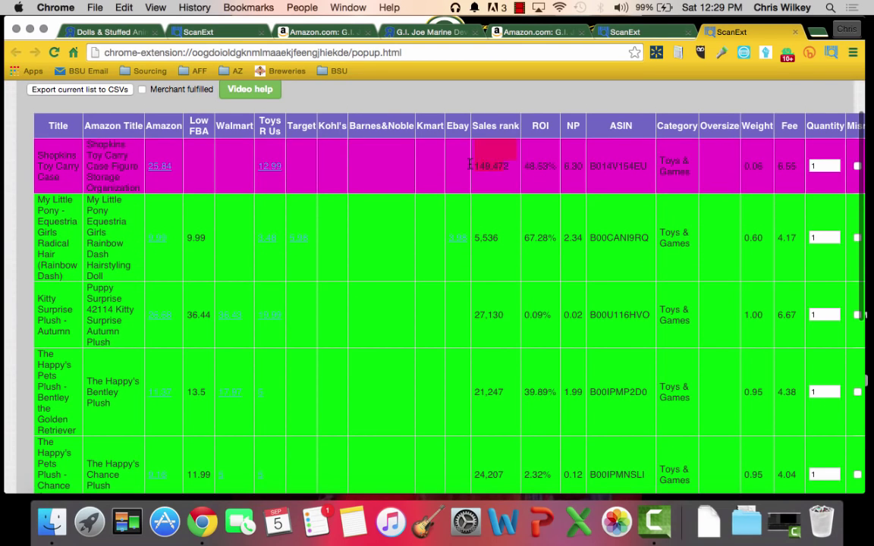
{"action": "scroll", "coordinate": [489, 187], "scroll_direction": "down", "scroll_amount": 8}
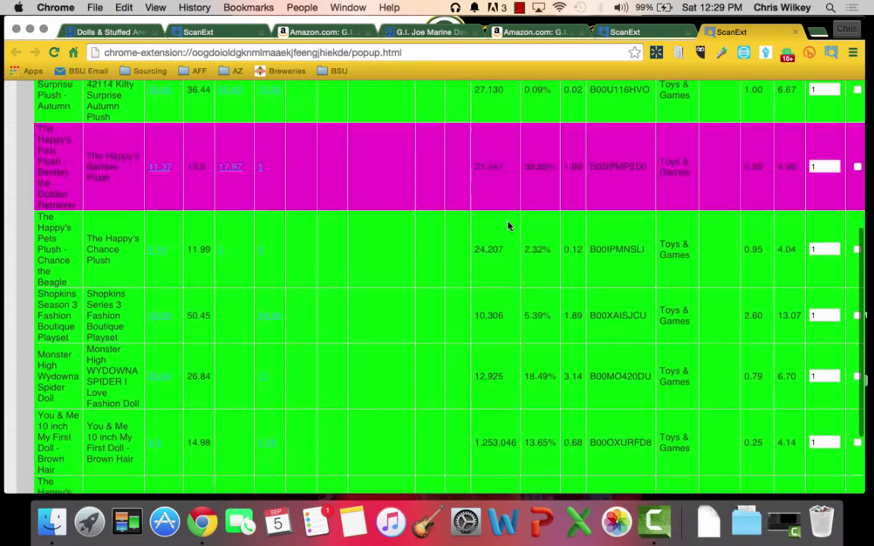
{"action": "scroll", "coordinate": [508, 227], "scroll_direction": "down", "scroll_amount": 1}
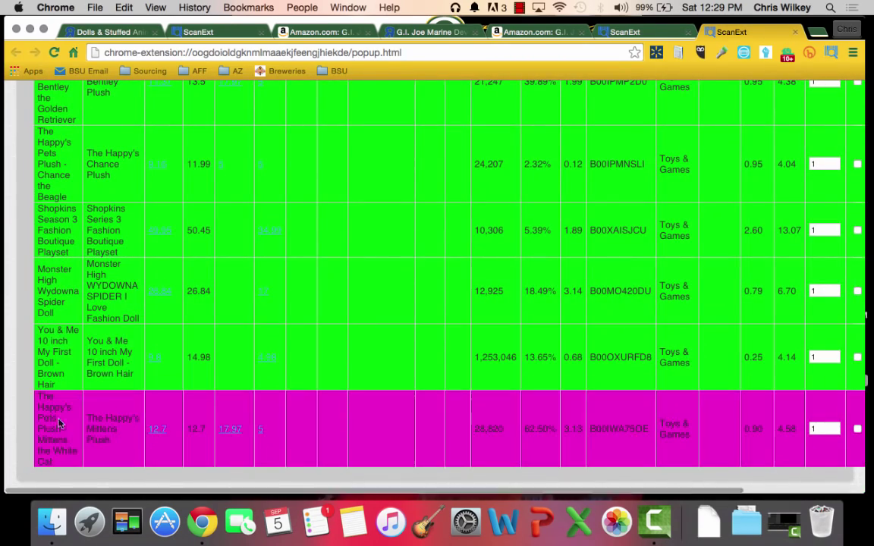
- Open the Amazon and Toys R Us pages for The Happy's Pets Plush - Mittens the White Cat and compare them
{"action": "mouse_move", "coordinate": [157, 431]}
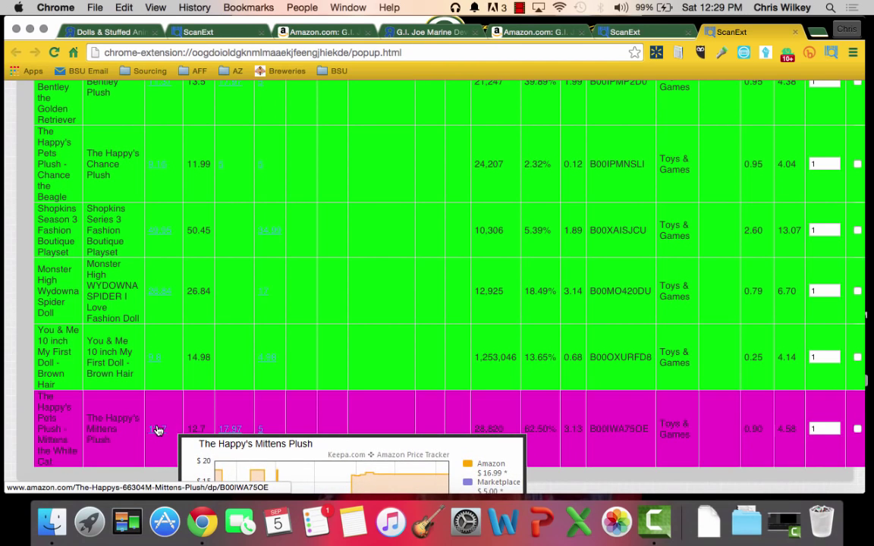
{"action": "left_click", "coordinate": [156, 430]}
{"action": "mouse_move", "coordinate": [228, 432]}
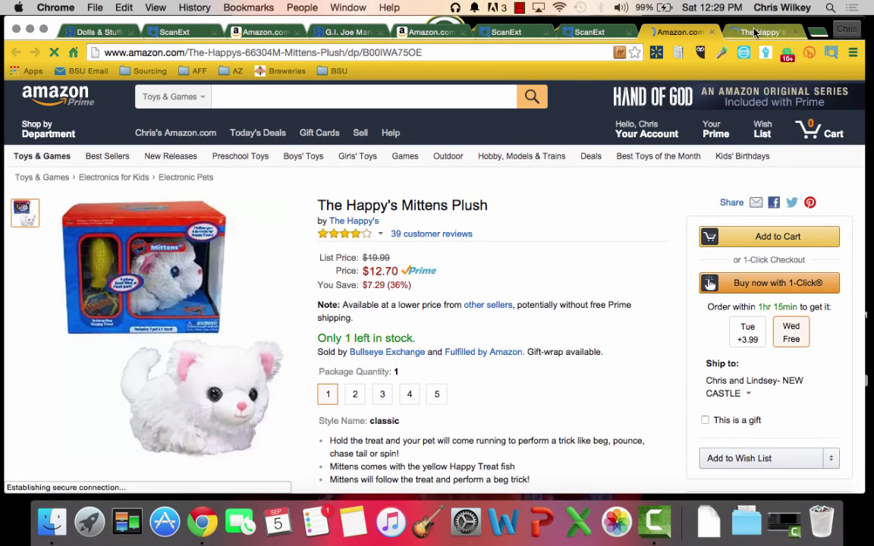
{"action": "left_click", "coordinate": [761, 32]}
{"action": "scroll", "coordinate": [356, 213], "scroll_direction": "down", "scroll_amount": 4}
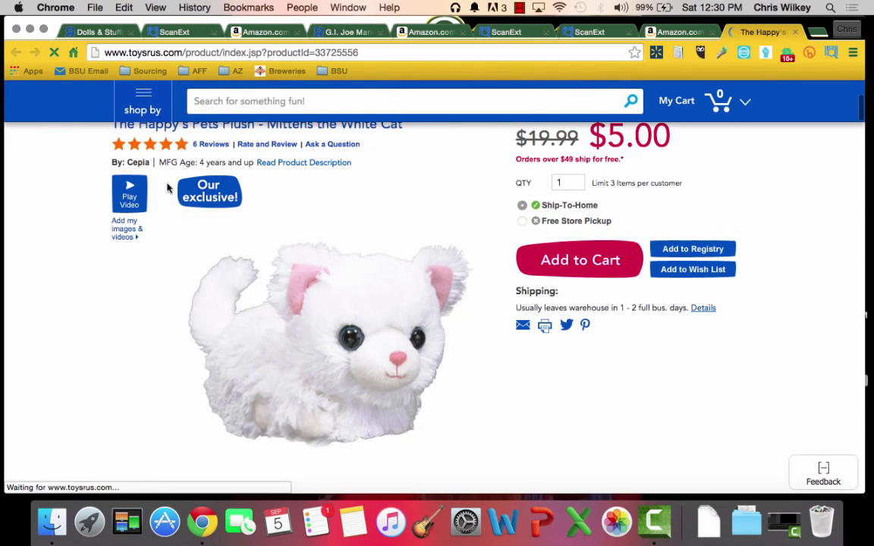
- Scan the Mittens page and its related Happy's products with ScanExt, and close the plush's Toys R Us and Amazon pages
{"action": "scroll", "coordinate": [400, 227], "scroll_direction": "down", "scroll_amount": 10}
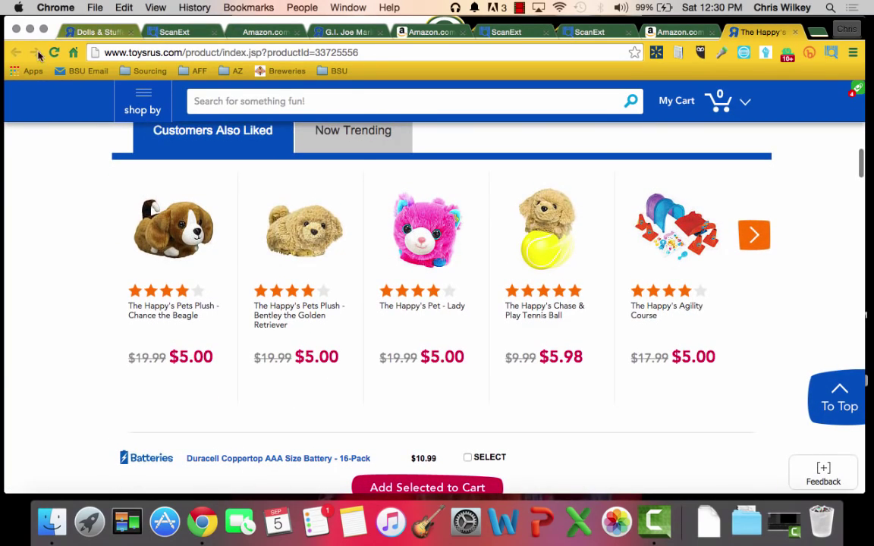
{"action": "scroll", "coordinate": [866, 113], "scroll_direction": "down", "scroll_amount": 3}
{"action": "scroll", "coordinate": [557, 205], "scroll_direction": "down", "scroll_amount": 10}
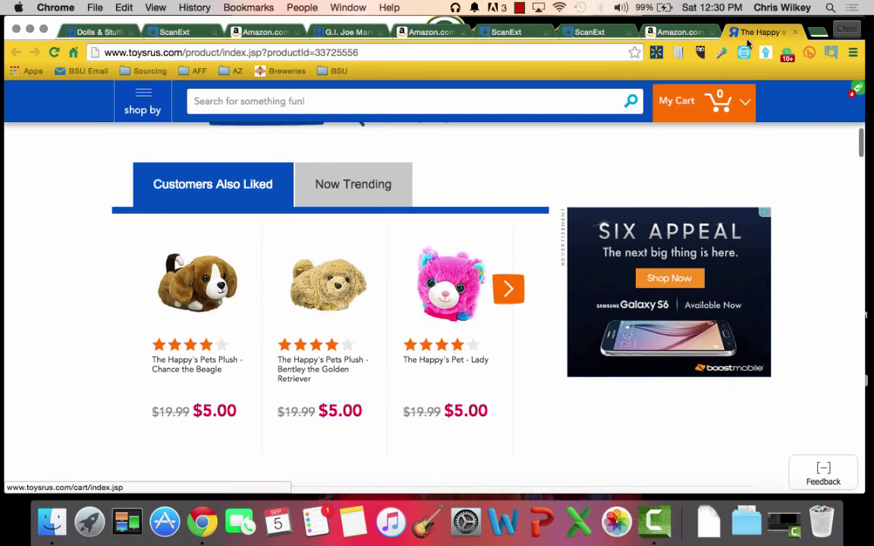
{"action": "left_click", "coordinate": [832, 53]}
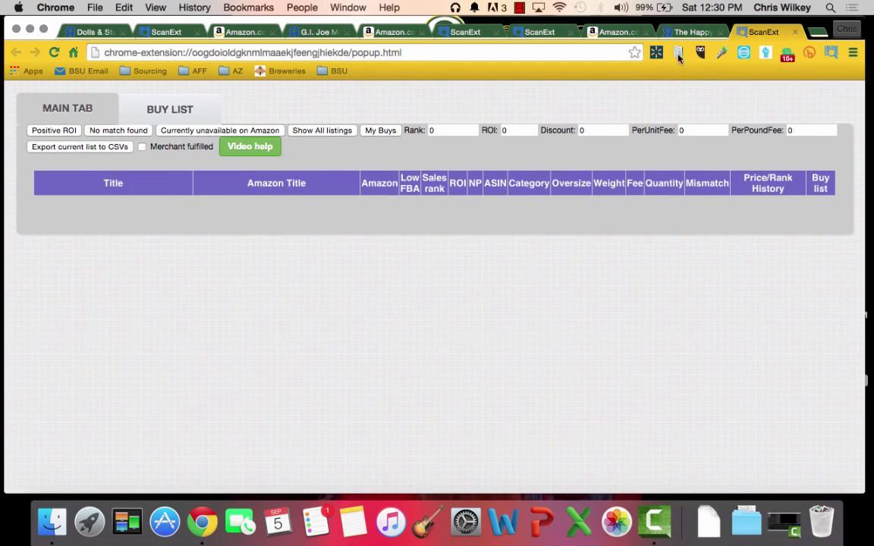
{"action": "left_click", "coordinate": [714, 34]}
{"action": "left_click", "coordinate": [717, 34]}
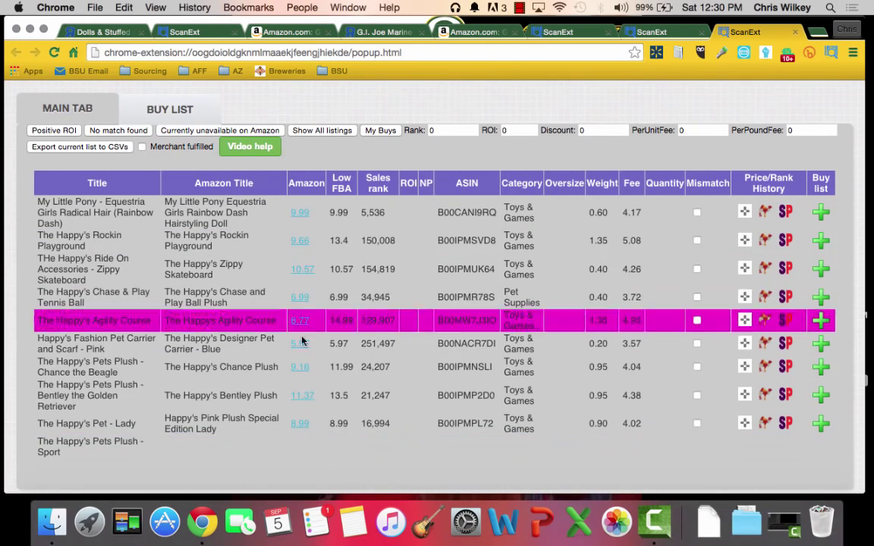
- Filter the LEGO ScanExt results to positive ROI and review the profitable sets
{"action": "left_click", "coordinate": [556, 34]}
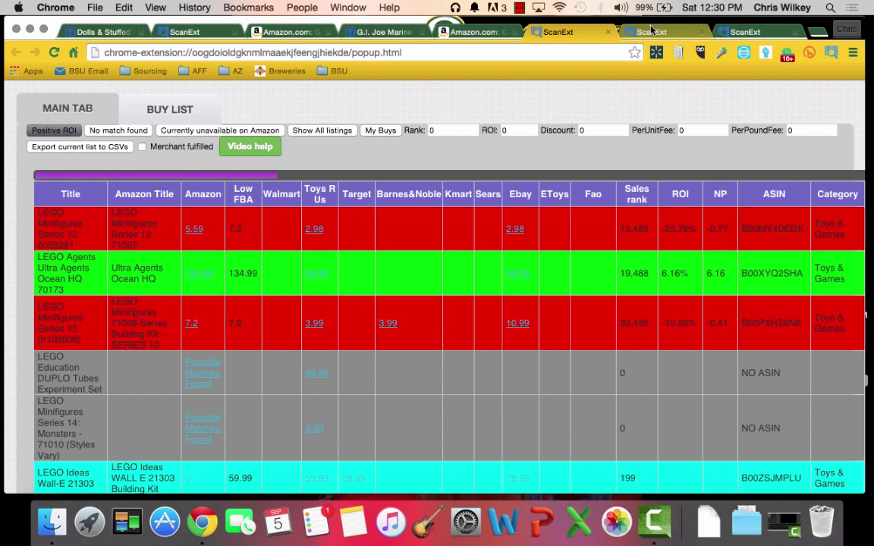
{"action": "scroll", "coordinate": [490, 258], "scroll_direction": "down", "scroll_amount": 3}
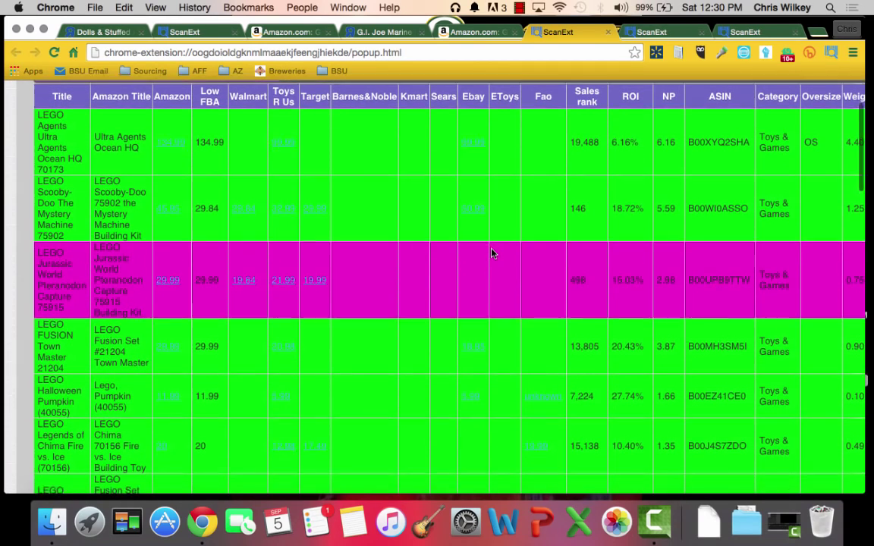
{"action": "scroll", "coordinate": [492, 254], "scroll_direction": "down", "scroll_amount": 1}
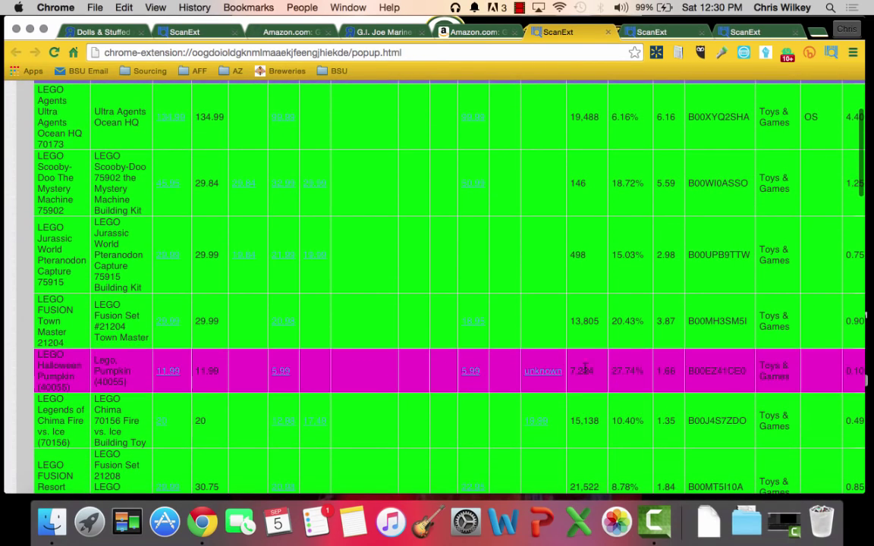
- Open the Toys R Us and Amazon pages for LEGO Halloween Pumpkin (40055) and compare the product and prices
{"action": "mouse_move", "coordinate": [550, 377]}
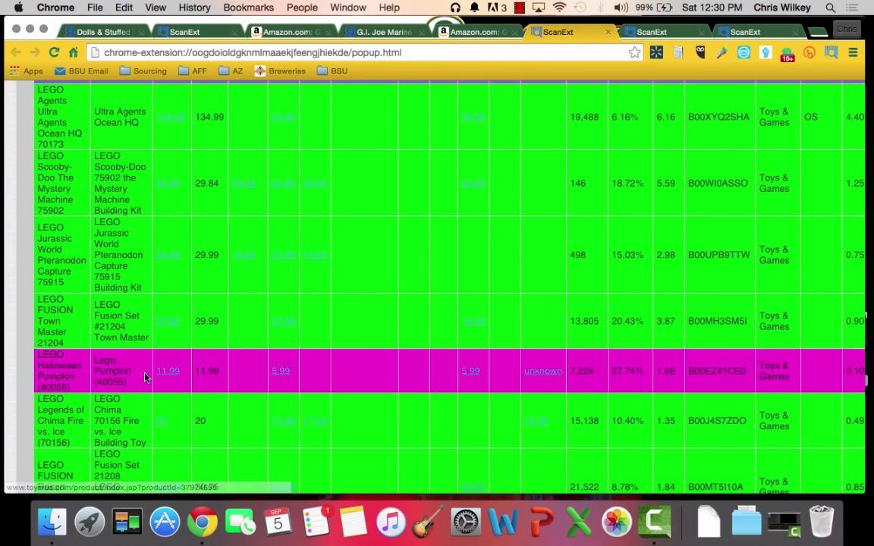
{"action": "mouse_move", "coordinate": [167, 375]}
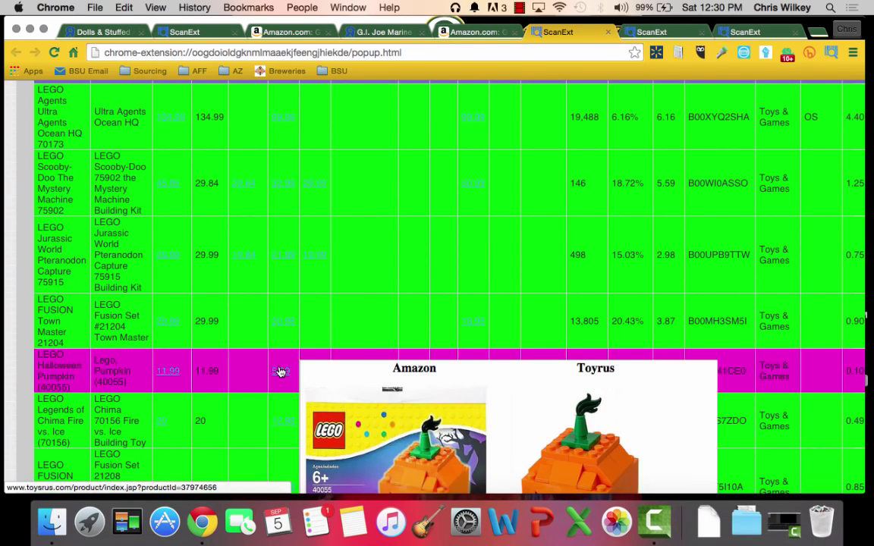
{"action": "left_click", "coordinate": [279, 370]}
{"action": "left_click", "coordinate": [168, 371]}
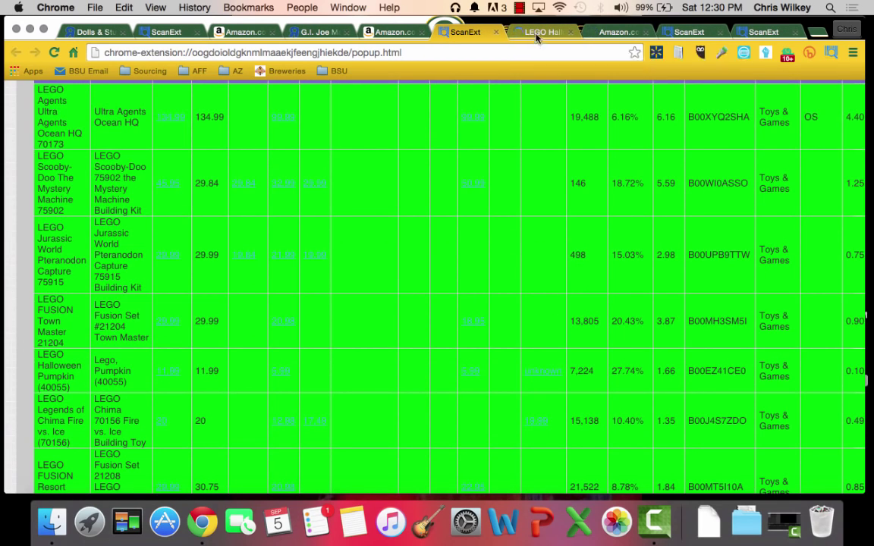
{"action": "left_click", "coordinate": [548, 33]}
{"action": "scroll", "coordinate": [551, 177], "scroll_direction": "down", "scroll_amount": 1}
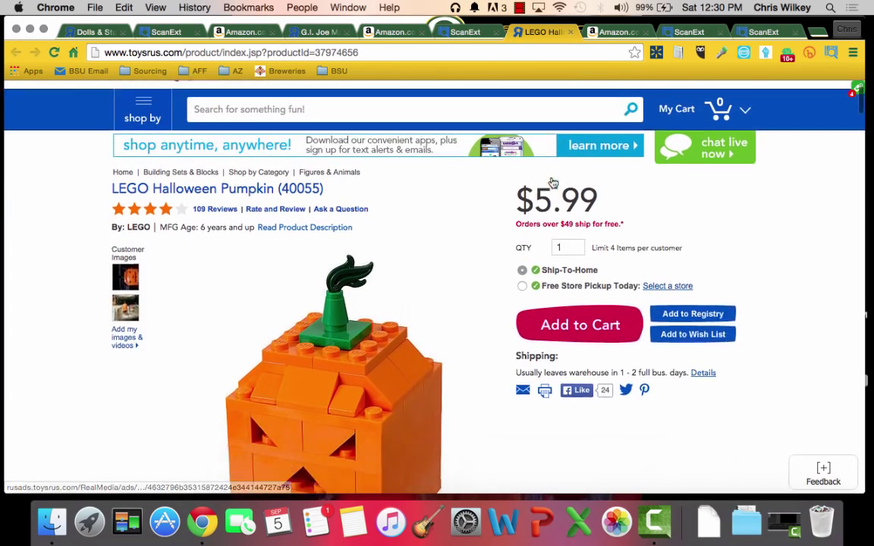
{"action": "left_click", "coordinate": [618, 33]}
{"action": "scroll", "coordinate": [488, 238], "scroll_direction": "down", "scroll_amount": 5}
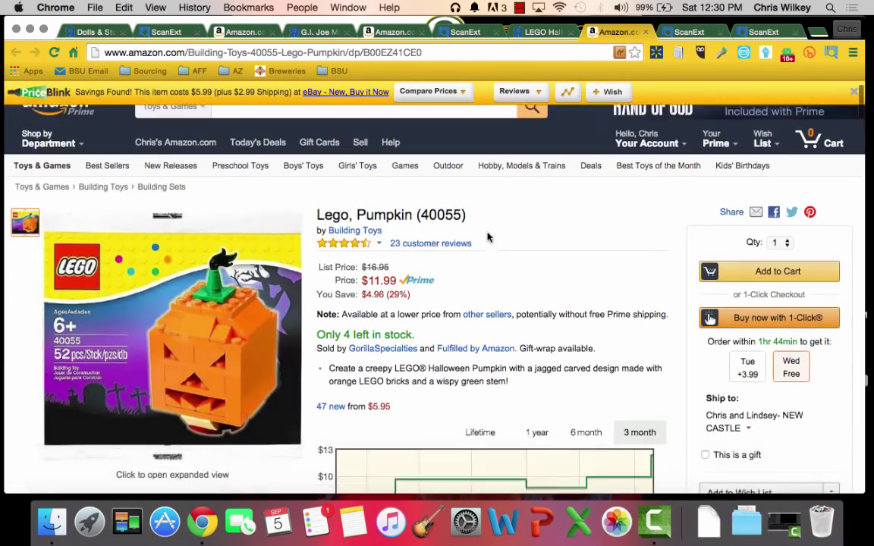
- Examine the Amazon listing for Lego Pumpkin (40055), including its product details, sales rank and other seller offers
{"action": "scroll", "coordinate": [488, 237], "scroll_direction": "down", "scroll_amount": 15}
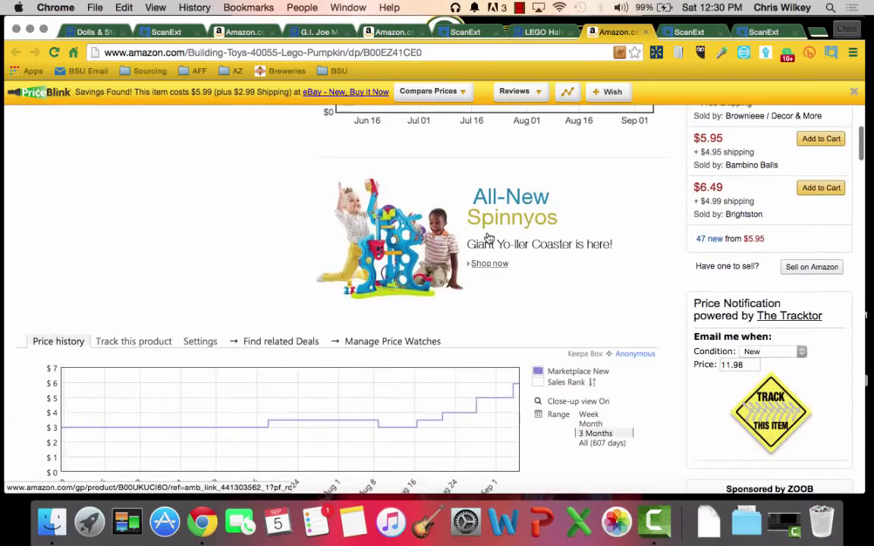
{"action": "scroll", "coordinate": [488, 237], "scroll_direction": "down", "scroll_amount": 3}
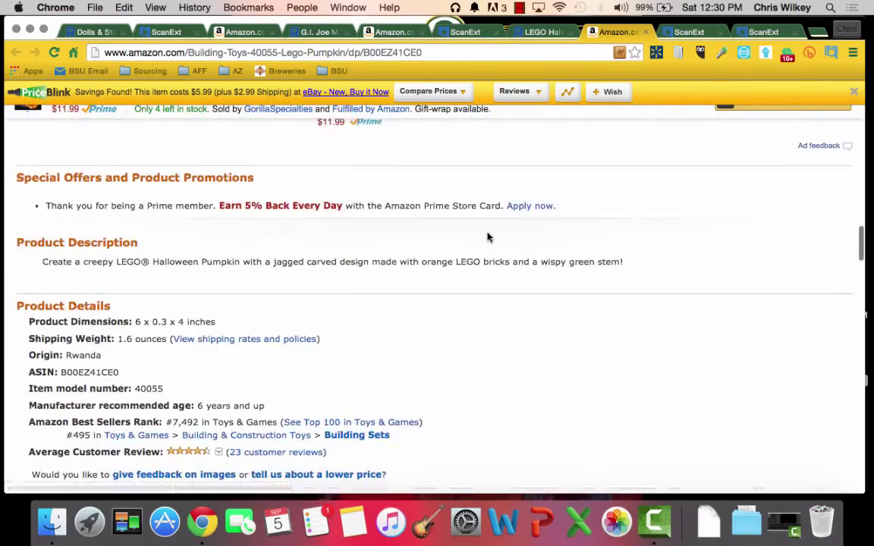
{"action": "scroll", "coordinate": [488, 238], "scroll_direction": "up", "scroll_amount": 12}
{"action": "scroll", "coordinate": [488, 238], "scroll_direction": "up", "scroll_amount": 12}
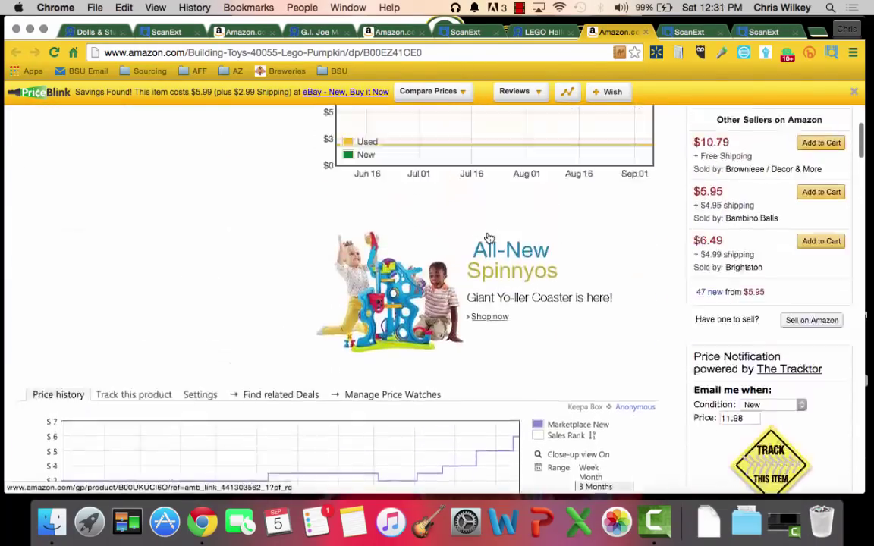
{"action": "scroll", "coordinate": [488, 234], "scroll_direction": "up", "scroll_amount": 3}
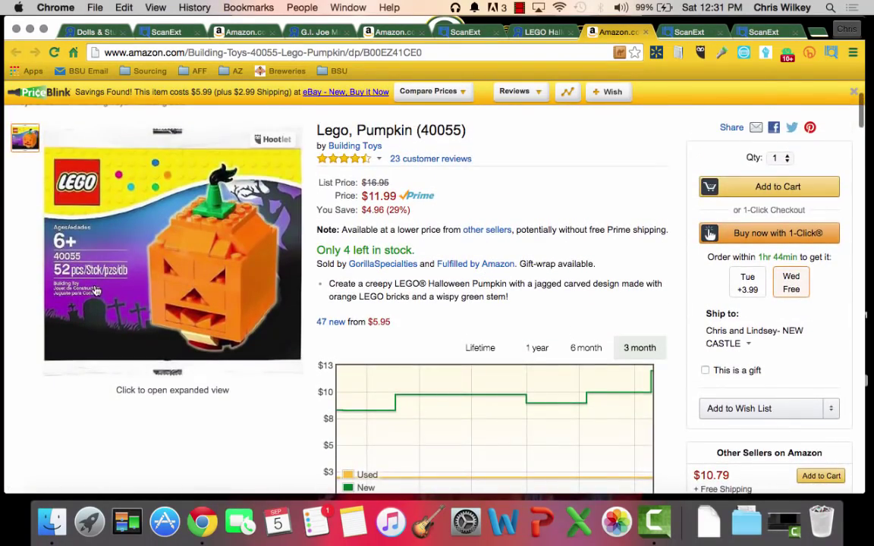
- Show the full 607-day price history for Lego Pumpkin (40055), compare it with the current offer, and close the product's pages
{"action": "scroll", "coordinate": [94, 288], "scroll_direction": "down", "scroll_amount": 10}
{"action": "scroll", "coordinate": [95, 288], "scroll_direction": "down", "scroll_amount": 1}
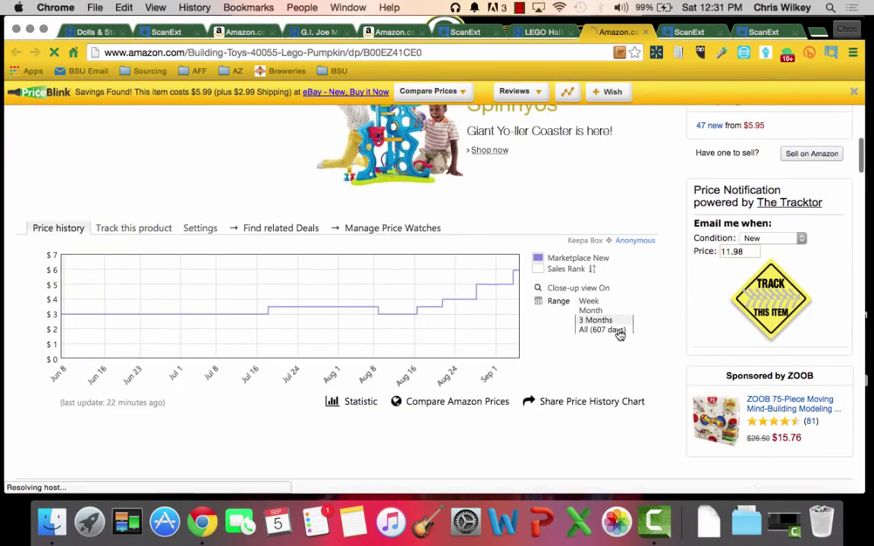
{"action": "left_click", "coordinate": [618, 332]}
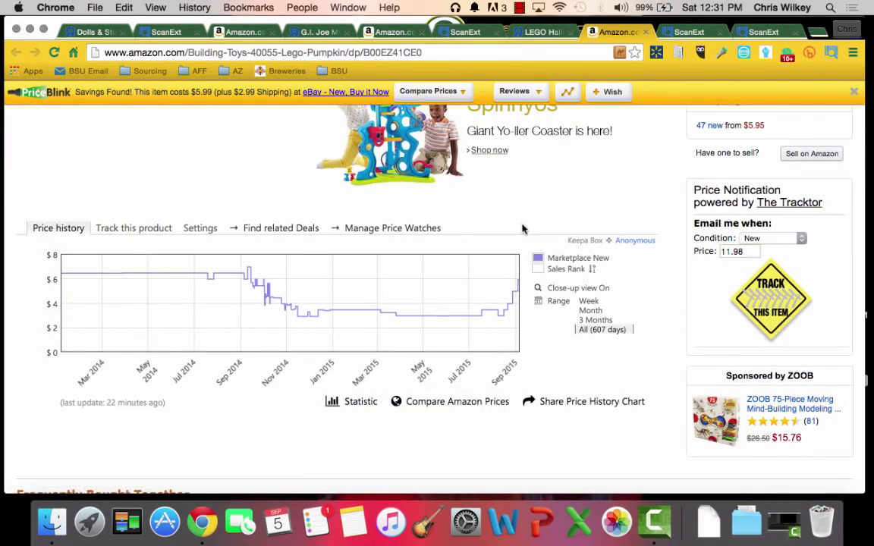
{"action": "scroll", "coordinate": [522, 229], "scroll_direction": "up", "scroll_amount": 5}
{"action": "scroll", "coordinate": [522, 230], "scroll_direction": "up", "scroll_amount": 8}
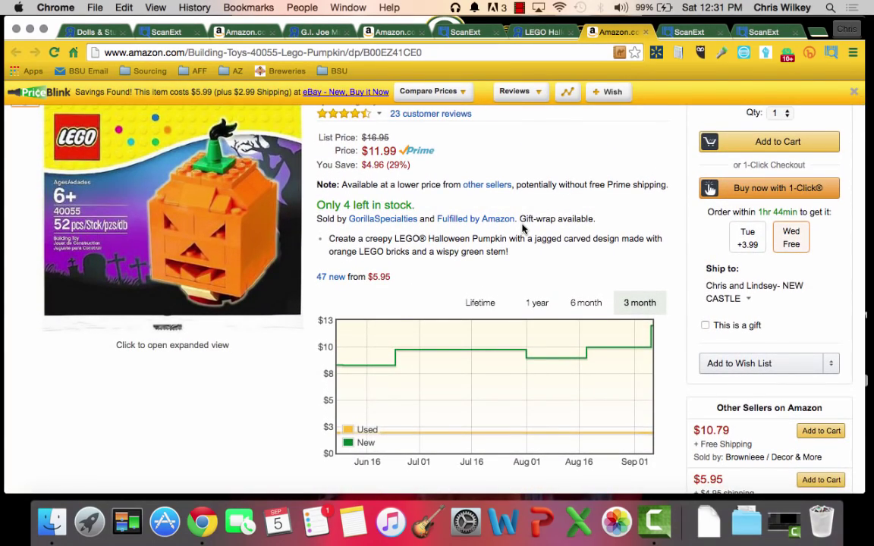
{"action": "left_click", "coordinate": [646, 33]}
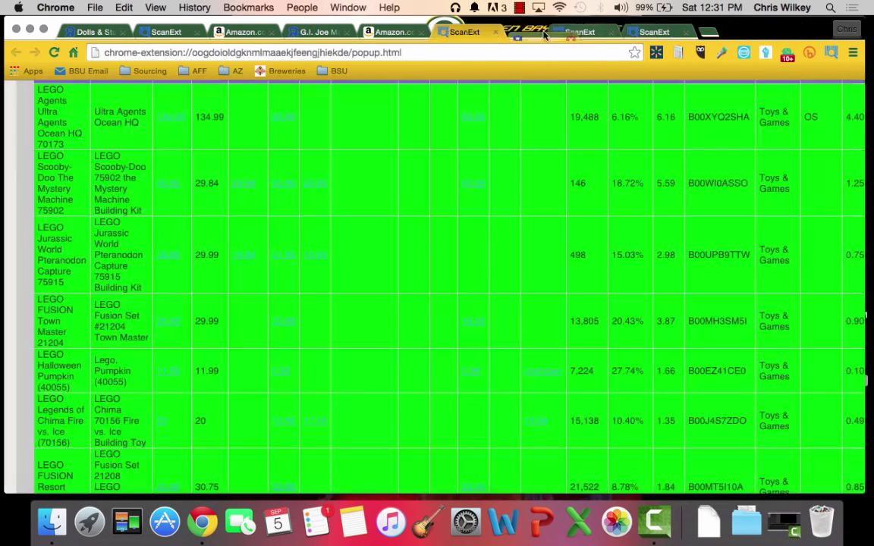
- Compare the Amazon and eBay images for LEGO Castle Gold Getaway (70401), Scorm's Scorpion Stinger (70132) and Star Wars The Inquisitor (75082)
{"action": "scroll", "coordinate": [385, 220], "scroll_direction": "down", "scroll_amount": 5}
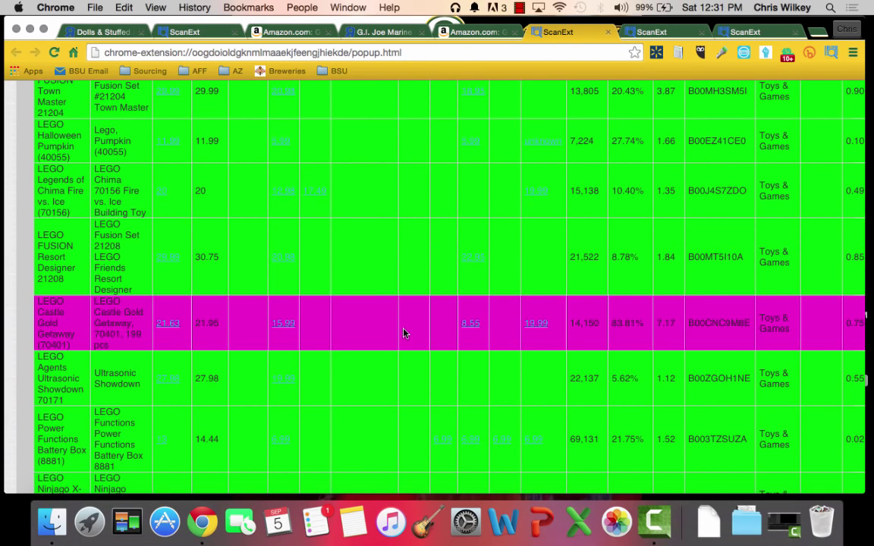
{"action": "mouse_move", "coordinate": [472, 325]}
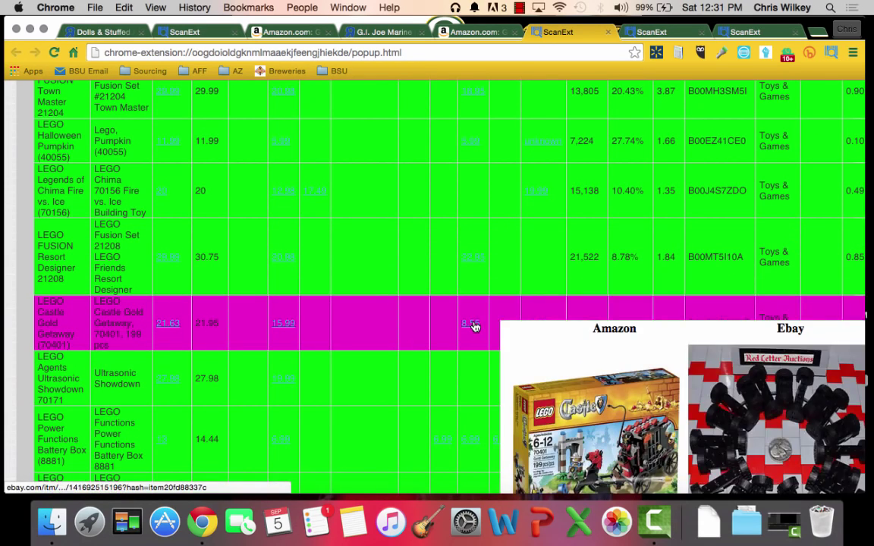
{"action": "mouse_move", "coordinate": [528, 330]}
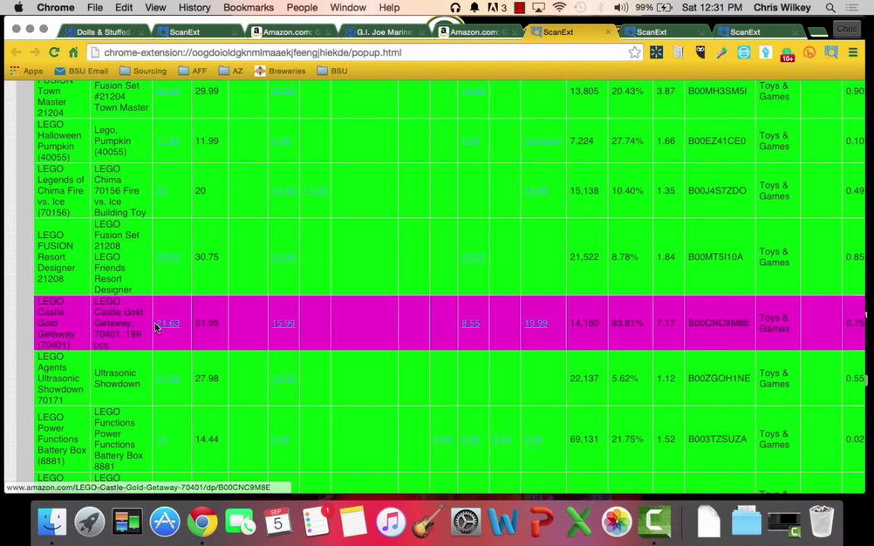
{"action": "scroll", "coordinate": [252, 338], "scroll_direction": "down", "scroll_amount": 2}
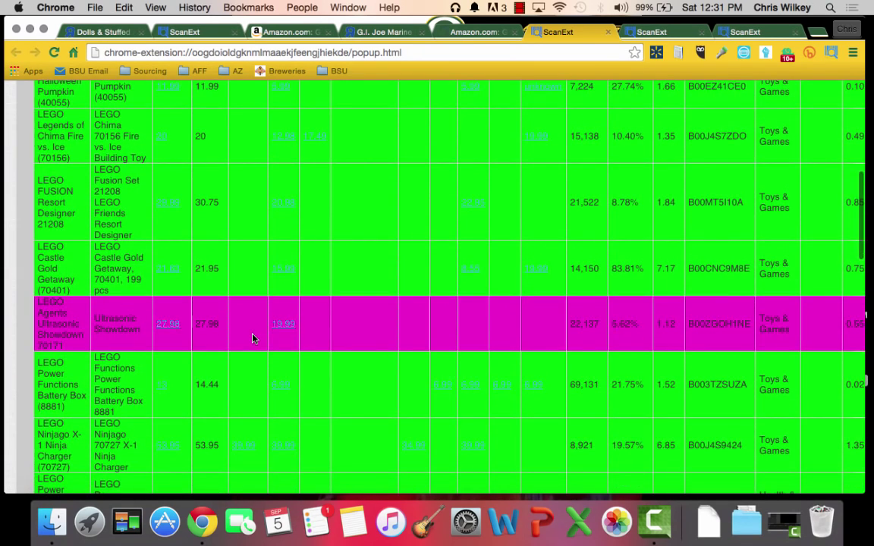
{"action": "scroll", "coordinate": [252, 338], "scroll_direction": "down", "scroll_amount": 5}
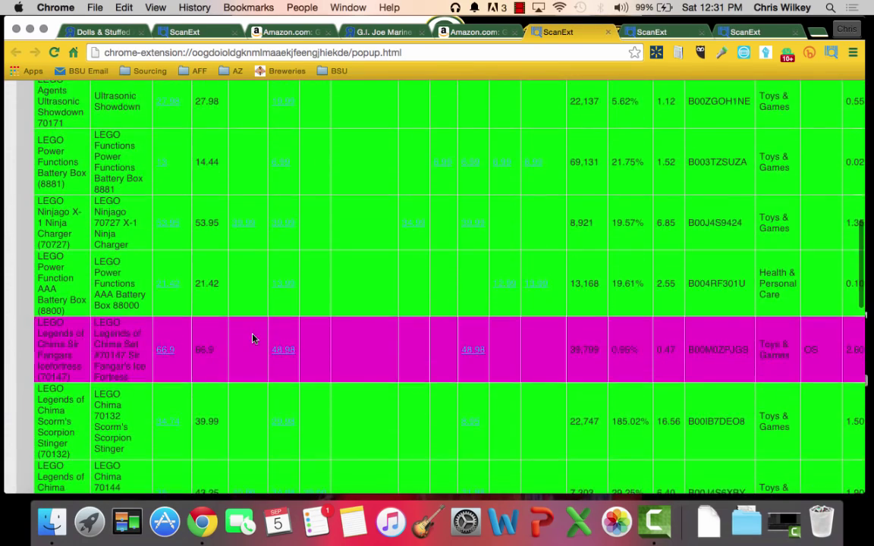
{"action": "scroll", "coordinate": [253, 338], "scroll_direction": "down", "scroll_amount": 2}
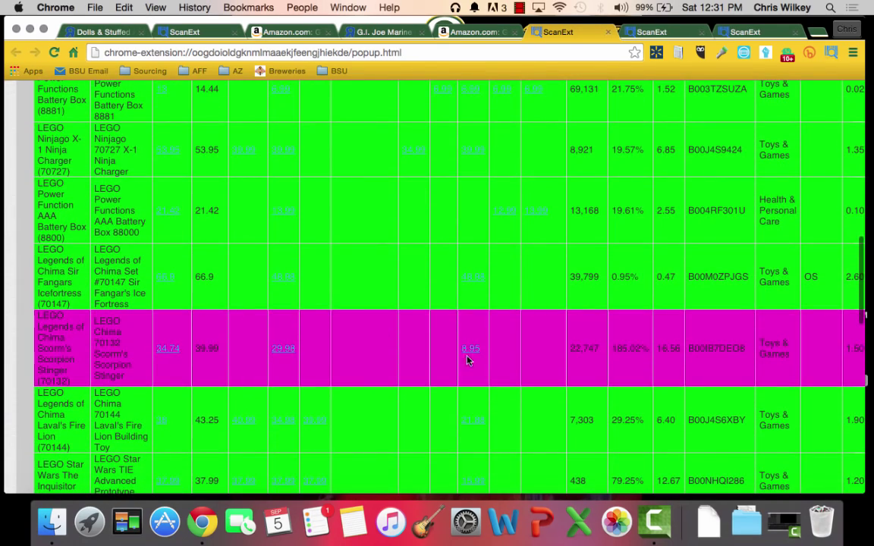
{"action": "mouse_move", "coordinate": [471, 354]}
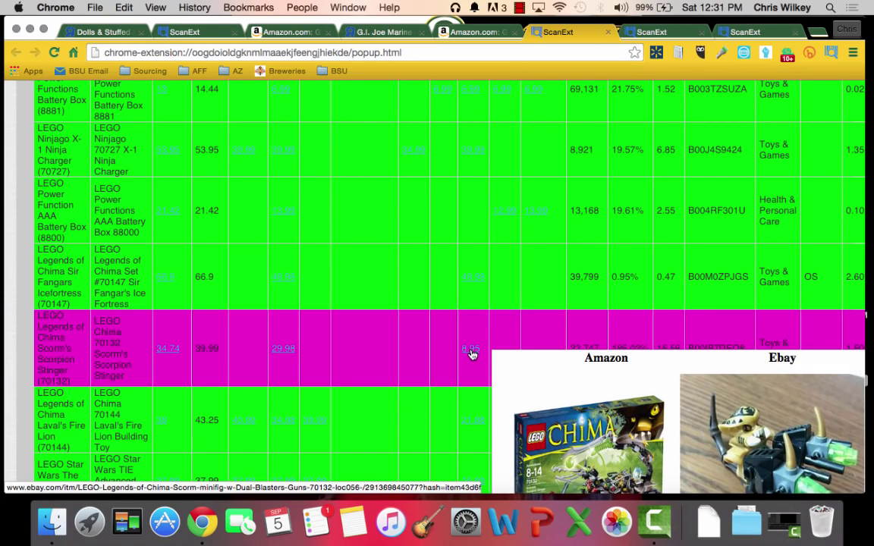
{"action": "scroll", "coordinate": [365, 363], "scroll_direction": "down", "scroll_amount": 1}
{"action": "scroll", "coordinate": [365, 363], "scroll_direction": "up", "scroll_amount": 3}
{"action": "scroll", "coordinate": [365, 364], "scroll_direction": "down", "scroll_amount": 3}
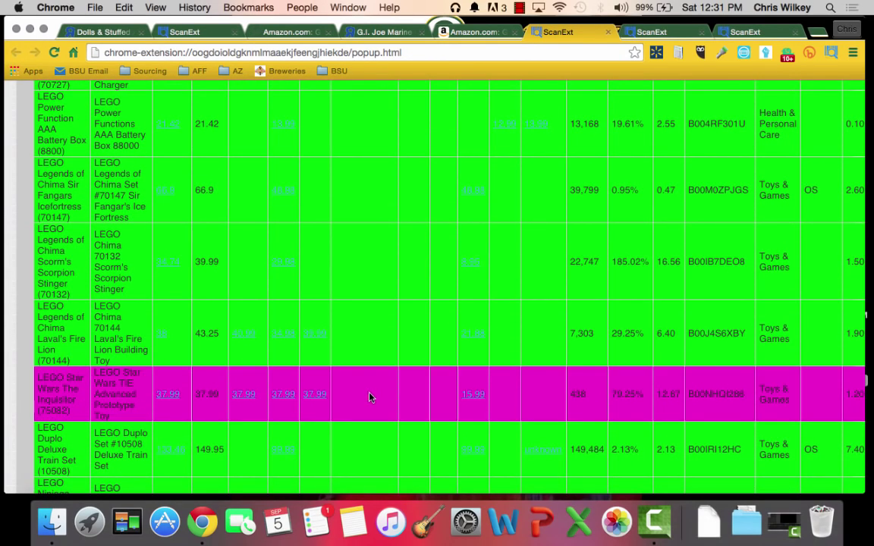
{"action": "mouse_move", "coordinate": [478, 396]}
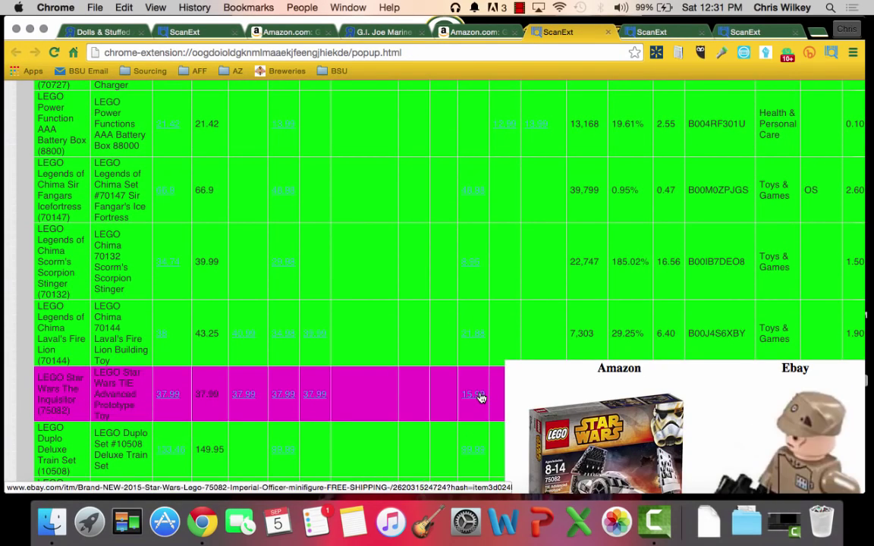
- Preview the Toys R Us match for LEGO Power Functions XL-Motor (8882) and open its Toys R Us and Amazon pages
{"action": "scroll", "coordinate": [376, 397], "scroll_direction": "down", "scroll_amount": 1}
{"action": "scroll", "coordinate": [365, 423], "scroll_direction": "down", "scroll_amount": 3}
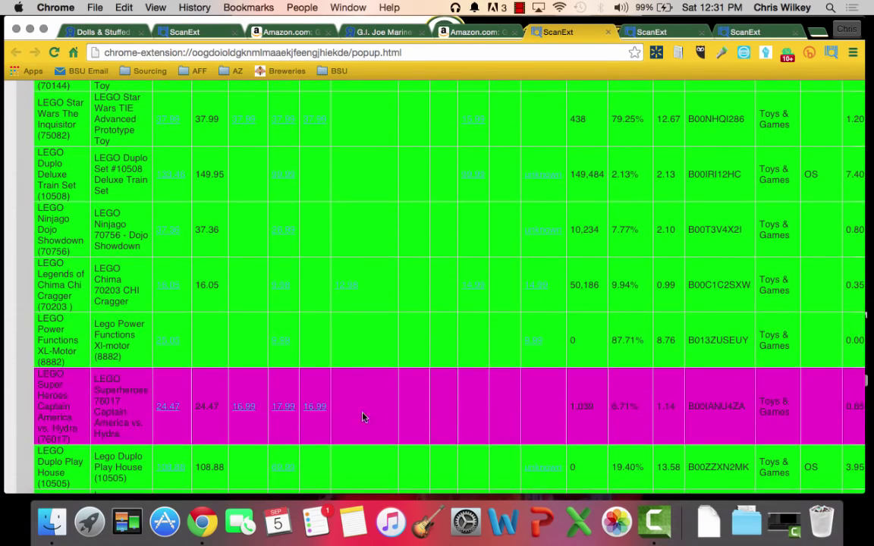
{"action": "mouse_move", "coordinate": [281, 345]}
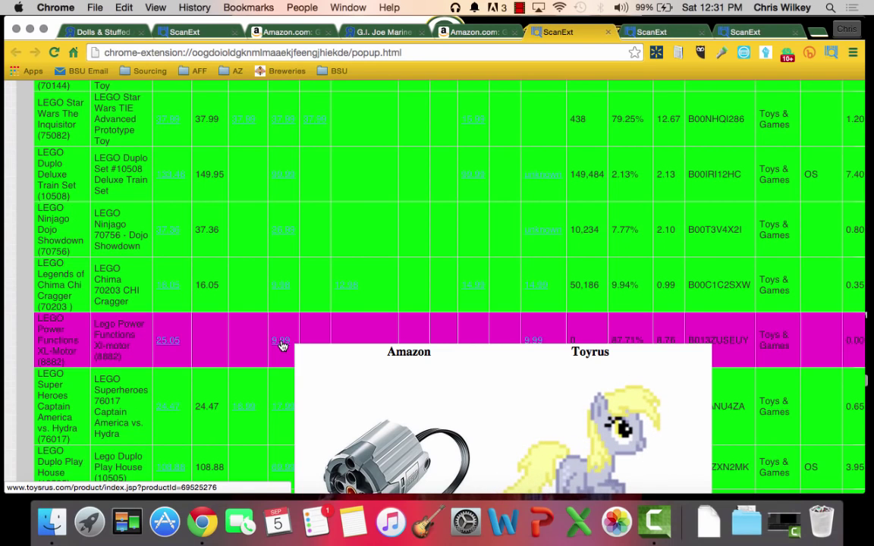
{"action": "scroll", "coordinate": [281, 345], "scroll_direction": "down", "scroll_amount": 1}
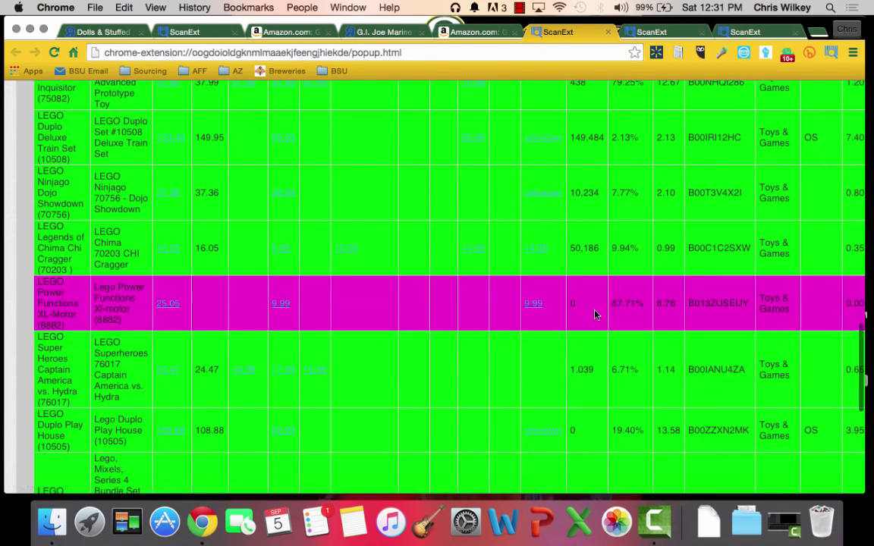
{"action": "left_click", "coordinate": [282, 303]}
{"action": "left_click", "coordinate": [165, 303]}
{"action": "left_click", "coordinate": [532, 31]}
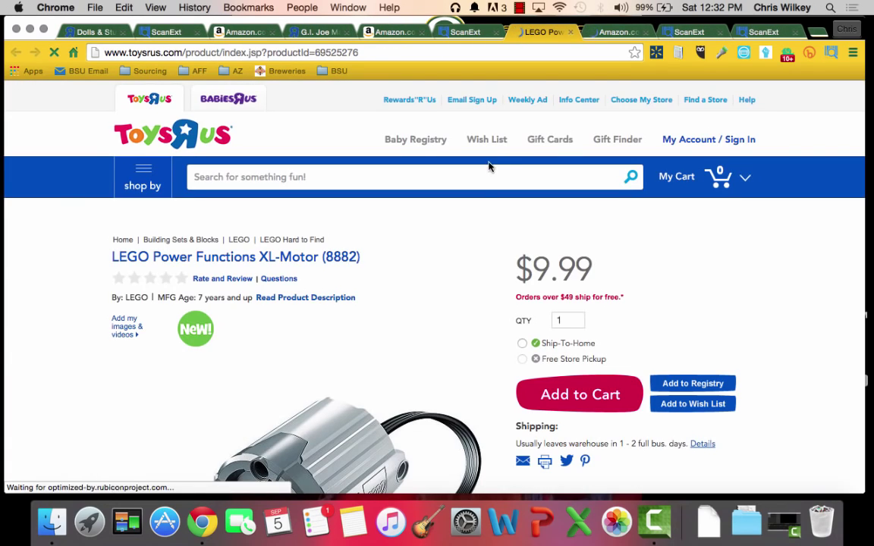
- Check the XL-Motor's product details on Amazon for a sales rank and close both of its product pages
{"action": "left_click", "coordinate": [617, 33]}
{"action": "scroll", "coordinate": [562, 218], "scroll_direction": "down", "scroll_amount": 10}
{"action": "scroll", "coordinate": [563, 221], "scroll_direction": "down", "scroll_amount": 12}
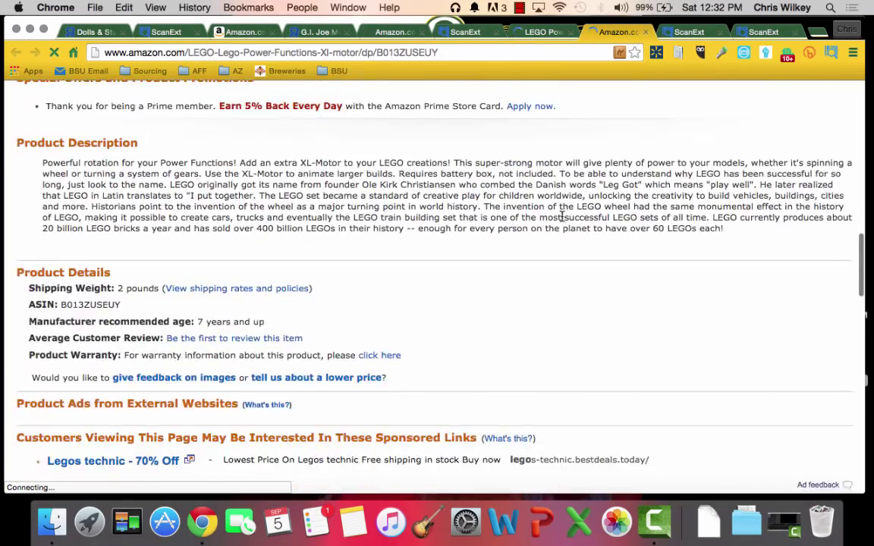
{"action": "scroll", "coordinate": [562, 217], "scroll_direction": "up", "scroll_amount": 3}
{"action": "left_click", "coordinate": [571, 32]}
{"action": "left_click", "coordinate": [571, 32]}
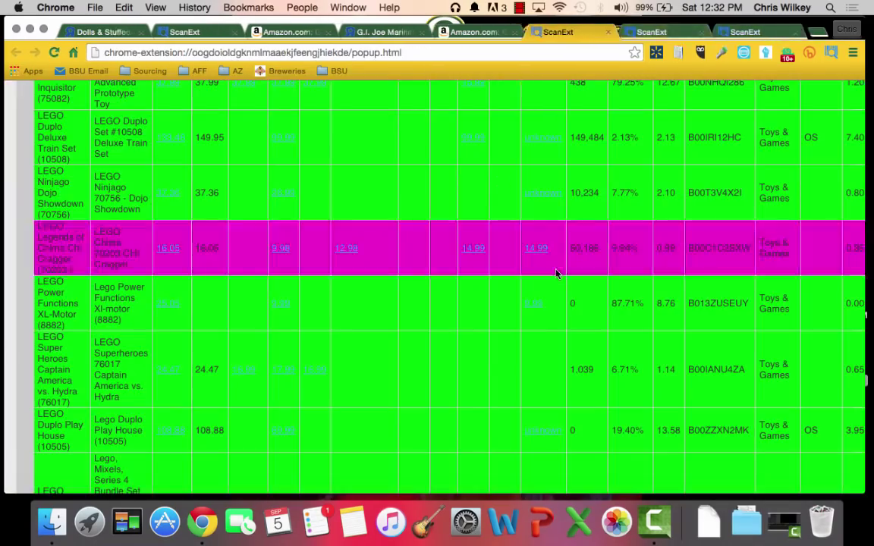
- Review the rest of the profitable LEGO results, comparing the Mixels Series 4 - Boogly (41535) title with its Amazon match
{"action": "scroll", "coordinate": [556, 273], "scroll_direction": "down", "scroll_amount": 5}
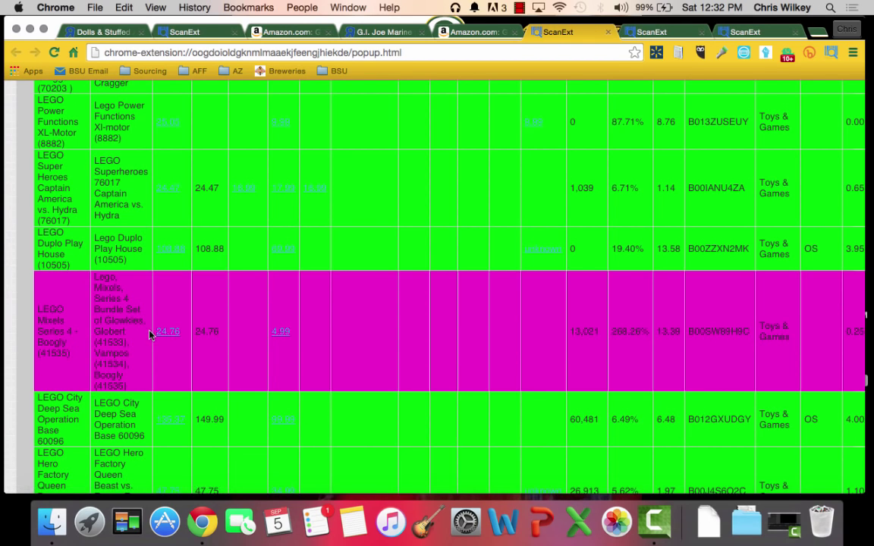
{"action": "mouse_move", "coordinate": [170, 335]}
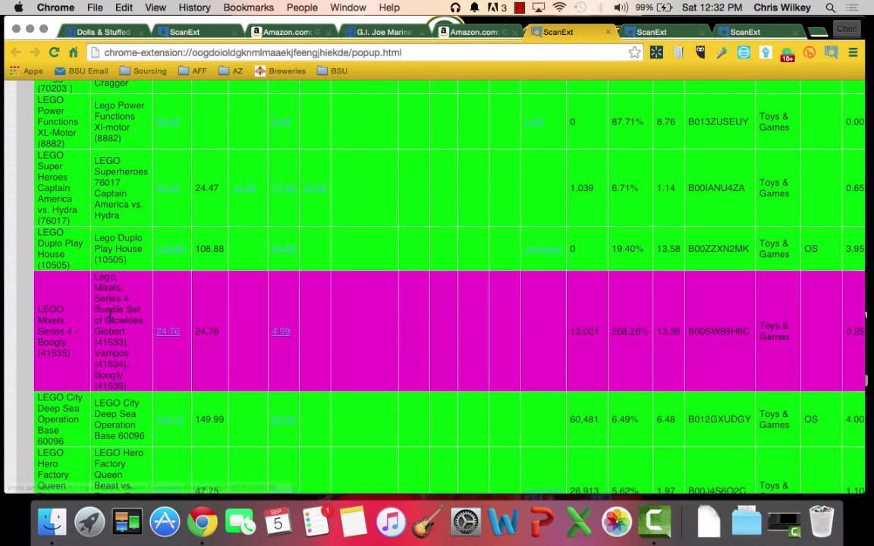
{"action": "scroll", "coordinate": [114, 341], "scroll_direction": "down", "scroll_amount": 4}
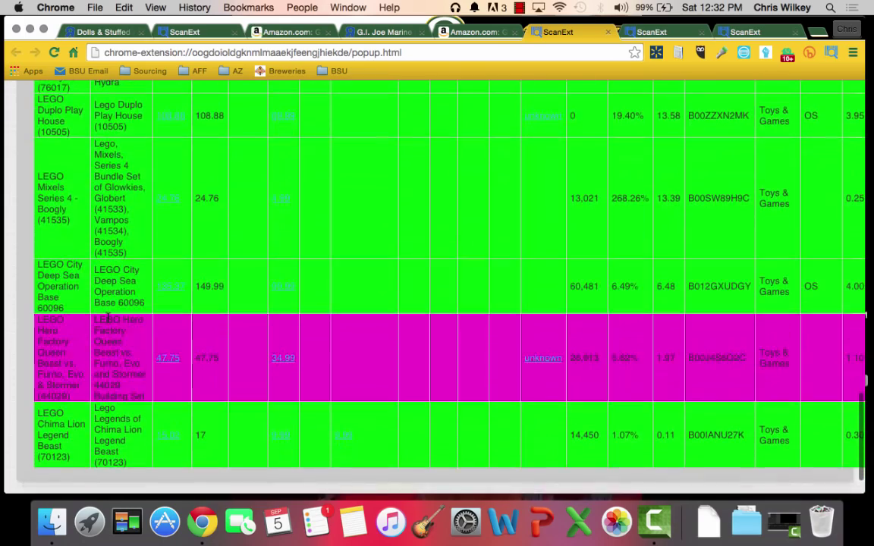
{"action": "scroll", "coordinate": [429, 352], "scroll_direction": "up", "scroll_amount": 15}
{"action": "scroll", "coordinate": [430, 352], "scroll_direction": "down", "scroll_amount": 4}
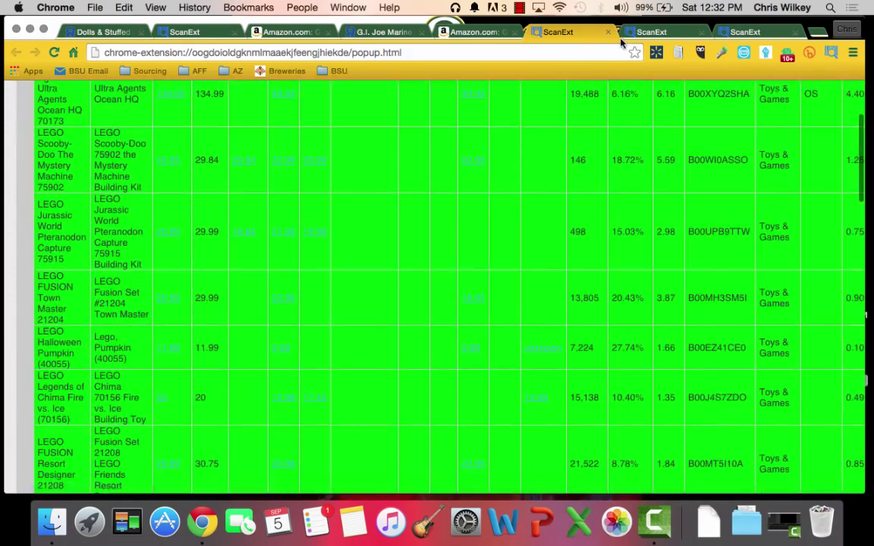
{"action": "scroll", "coordinate": [430, 227], "scroll_direction": "up", "scroll_amount": 4}
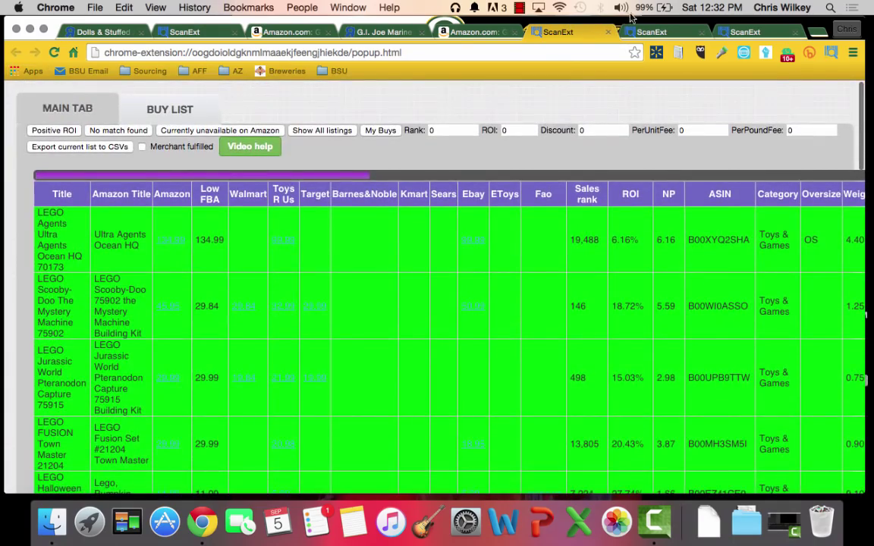
- Close the LEGO ScanExt results, look over the positive-ROI dolls and plush results, and close them too
{"action": "left_click", "coordinate": [607, 31]}
{"action": "scroll", "coordinate": [312, 250], "scroll_direction": "up", "scroll_amount": 5}
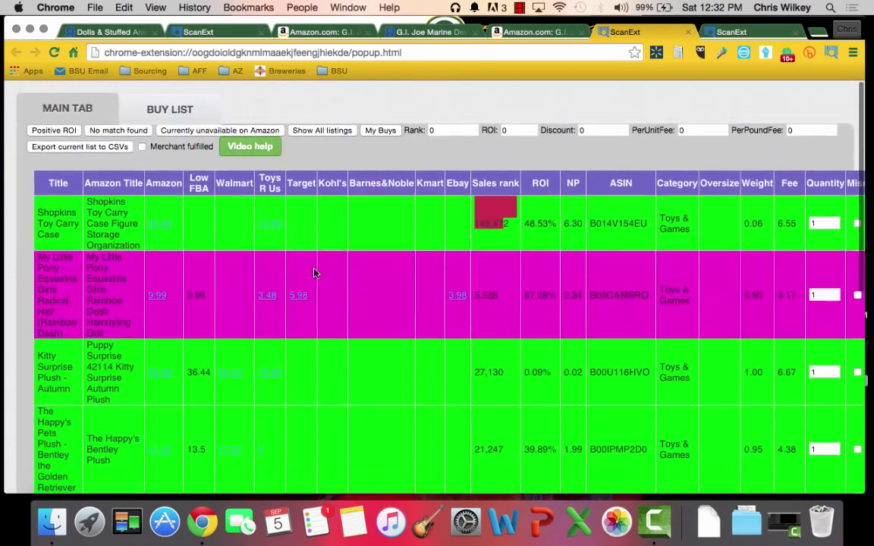
{"action": "scroll", "coordinate": [315, 273], "scroll_direction": "down", "scroll_amount": 5}
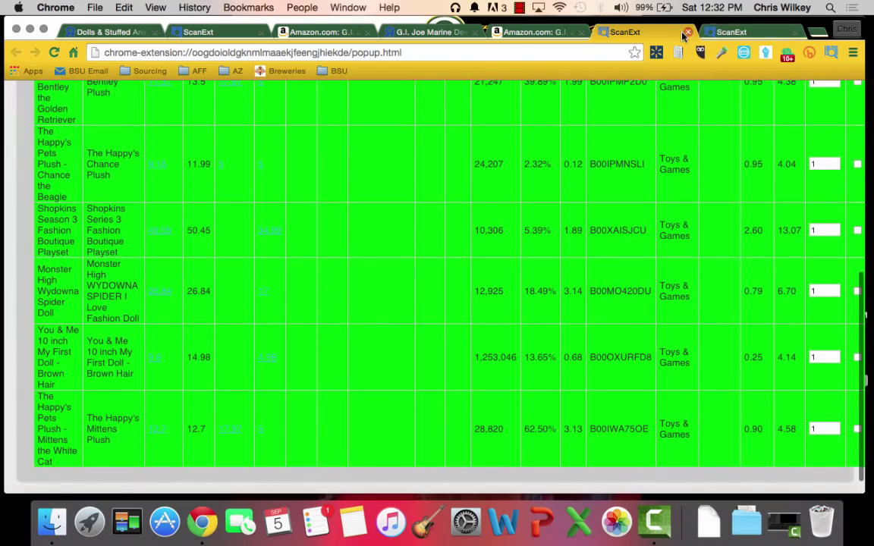
{"action": "left_click", "coordinate": [686, 32]}
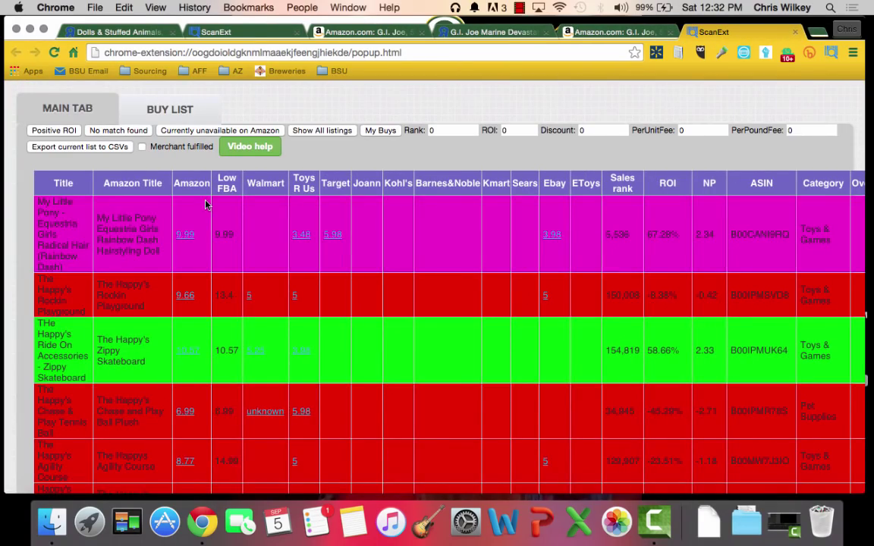
- Look through the dolls and plush ScanExt results and open the Amazon and Toys R Us pages for The Happy's Speedy Sports Car
{"action": "scroll", "coordinate": [290, 228], "scroll_direction": "down", "scroll_amount": 10}
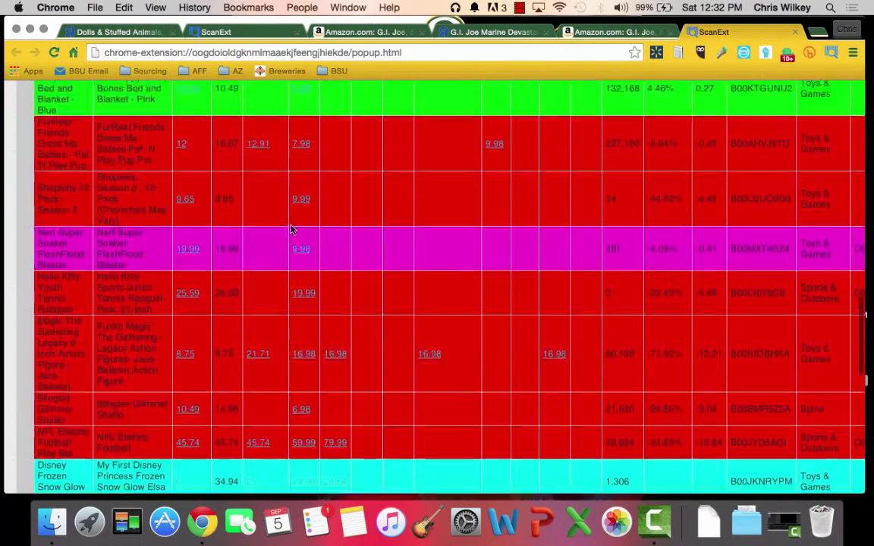
{"action": "scroll", "coordinate": [291, 228], "scroll_direction": "up", "scroll_amount": 3}
{"action": "scroll", "coordinate": [290, 229], "scroll_direction": "up", "scroll_amount": 3}
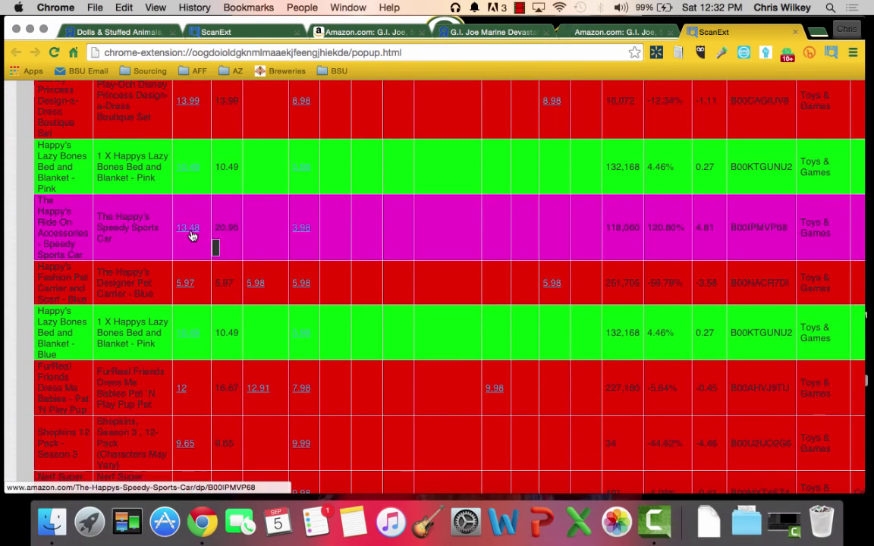
{"action": "left_click", "coordinate": [300, 232]}
{"action": "left_click", "coordinate": [636, 33]}
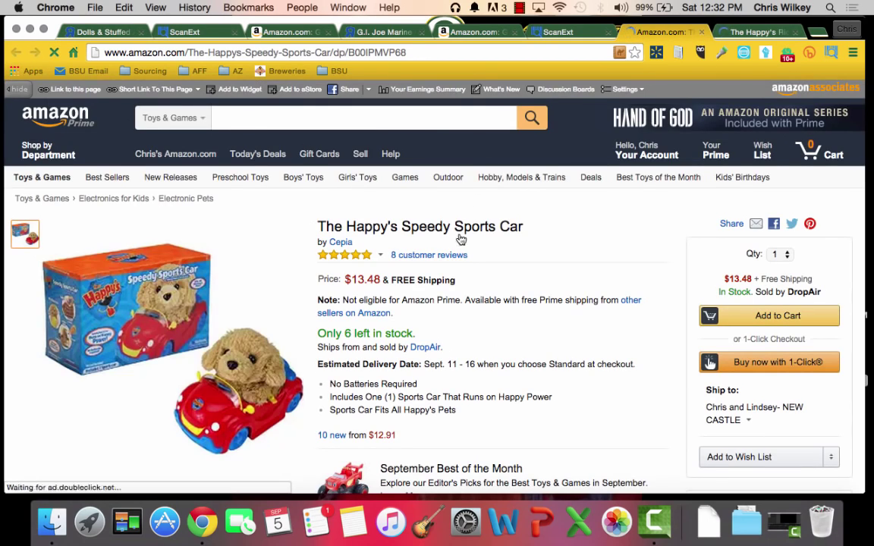
- Check the Speedy Sports Car's offers on Amazon and its availability on Toys R Us, and close both product pages
{"action": "scroll", "coordinate": [344, 307], "scroll_direction": "down", "scroll_amount": 3}
{"action": "scroll", "coordinate": [343, 310], "scroll_direction": "down", "scroll_amount": 6}
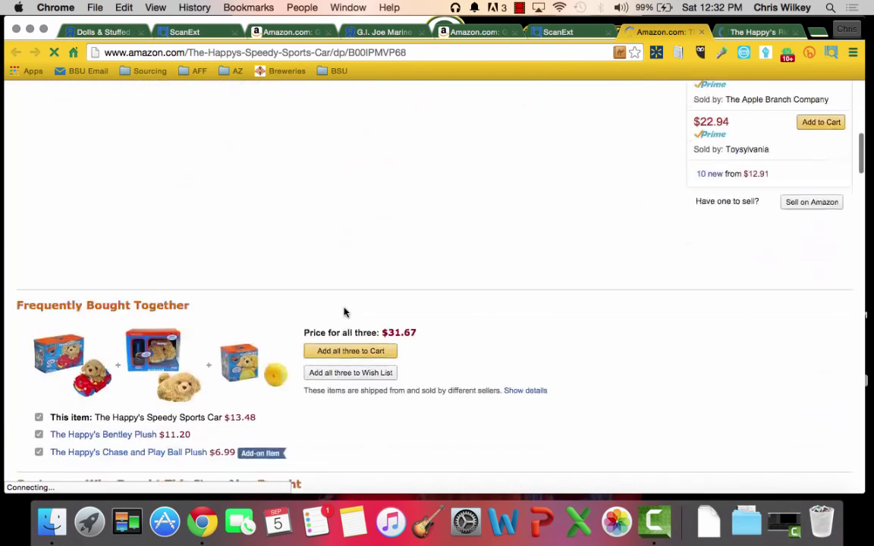
{"action": "left_click", "coordinate": [737, 34]}
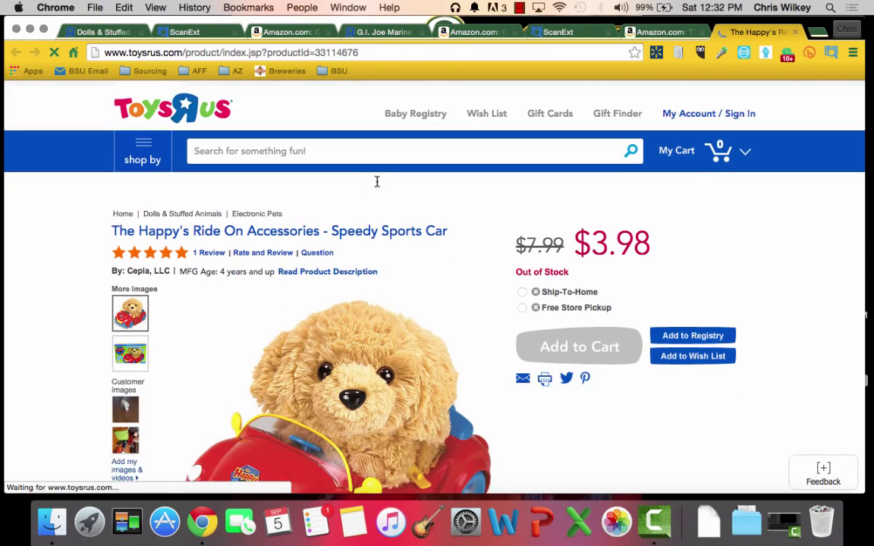
{"action": "scroll", "coordinate": [377, 186], "scroll_direction": "down", "scroll_amount": 2}
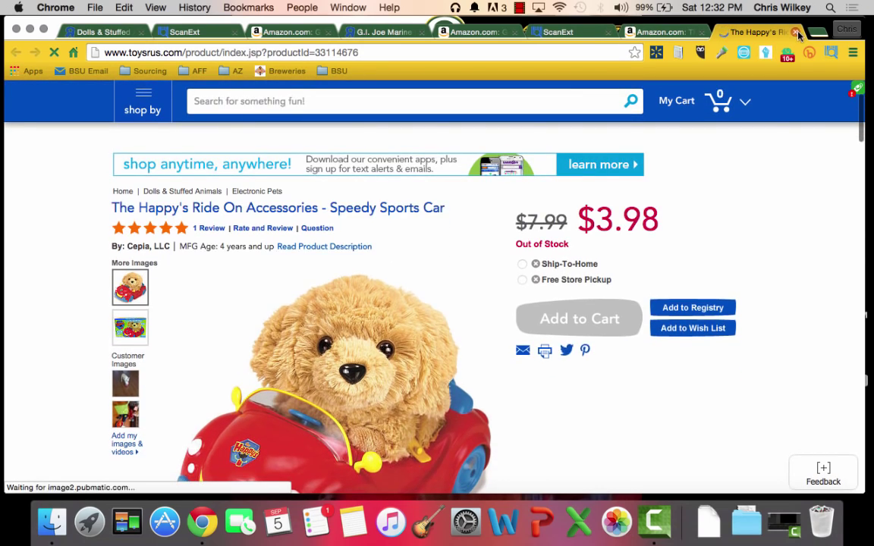
{"action": "left_click", "coordinate": [794, 32]}
{"action": "left_click", "coordinate": [793, 31]}
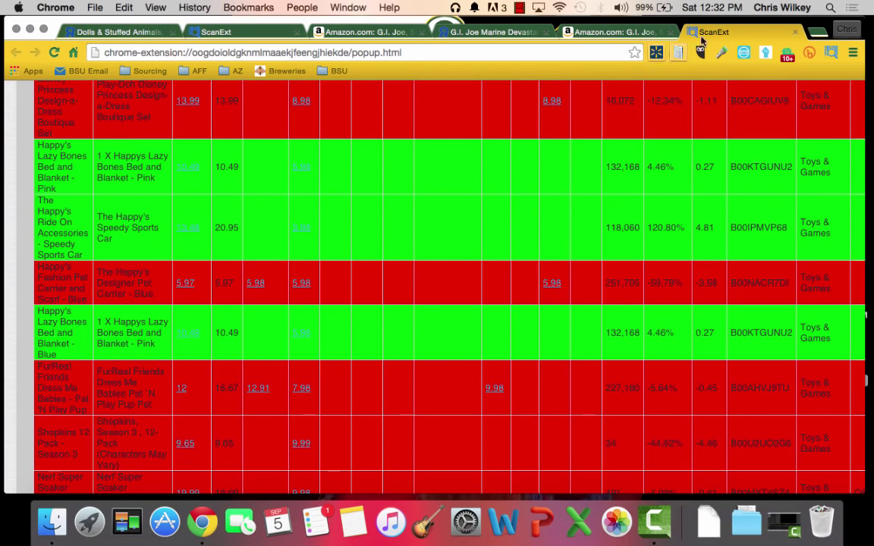
- Open raise.com in a new tab
{"action": "left_click", "coordinate": [818, 33]}
{"action": "type", "text": "gr"}
{"action": "key", "text": "BackSpace"}
{"action": "type", "text": "r"}
{"action": "key", "text": "BackSpace"}
{"action": "key", "text": "BackSpace"}
{"action": "type", "text": "raise.com"}
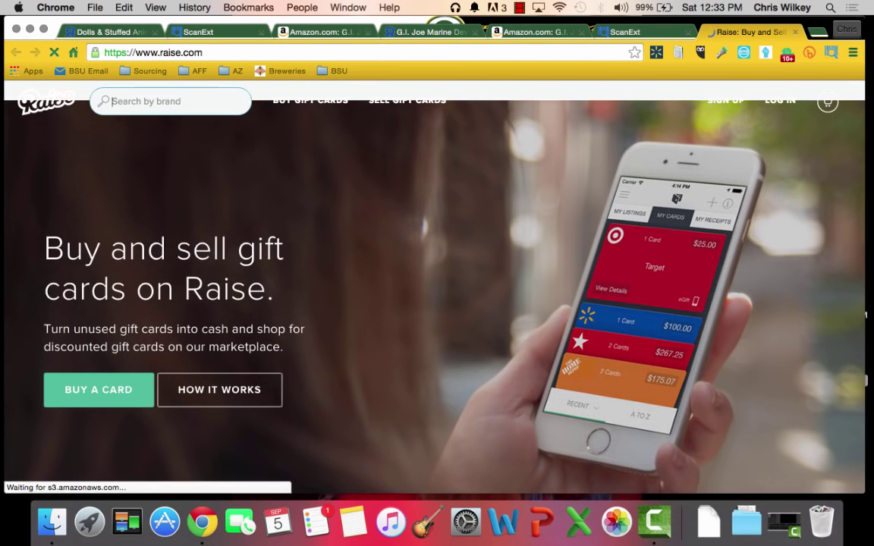
- Dismiss the PriceBlink coupon bar and find the Toys R Us gift cards for sale on Raise
{"action": "type", "text": "tou"}
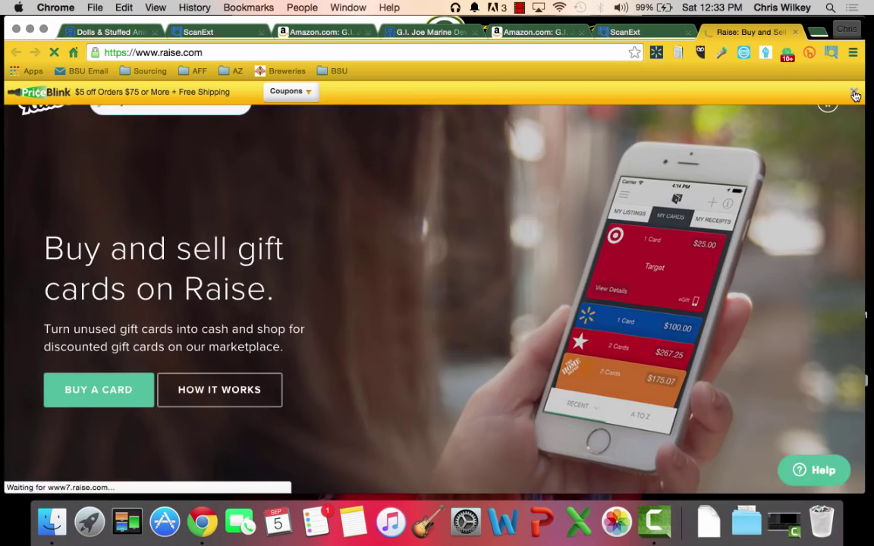
{"action": "left_click", "coordinate": [854, 91]}
{"action": "left_click", "coordinate": [143, 106]}
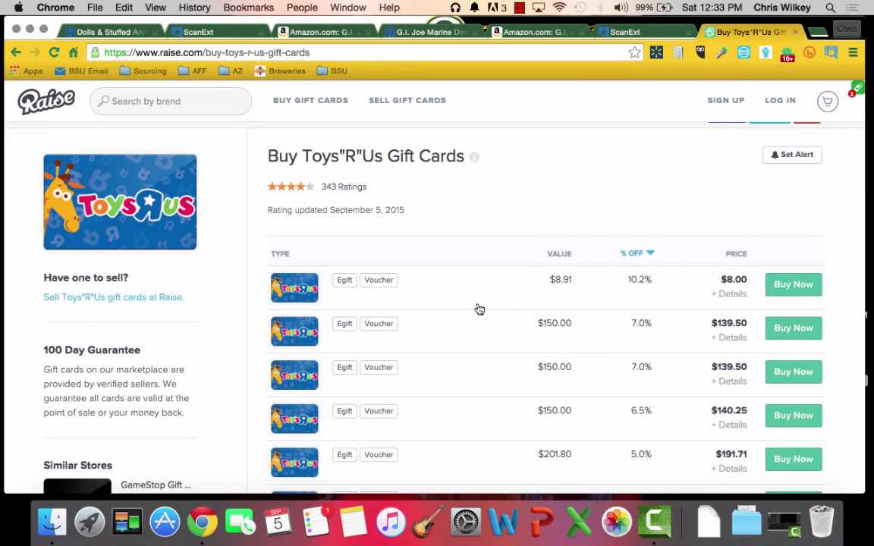
- Return to the Toys R Us dolls listing and open the Board Games category under Games & Puzzles
{"action": "left_click", "coordinate": [614, 32]}
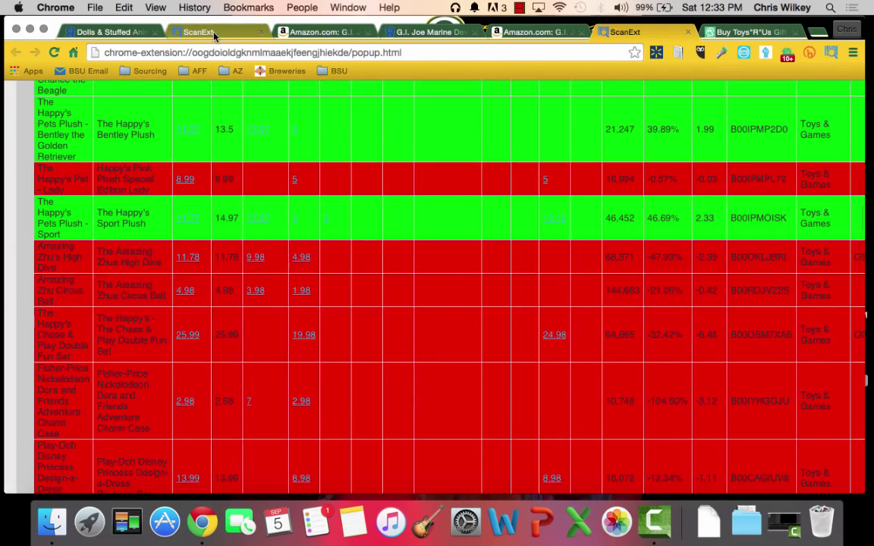
{"action": "left_click", "coordinate": [92, 32]}
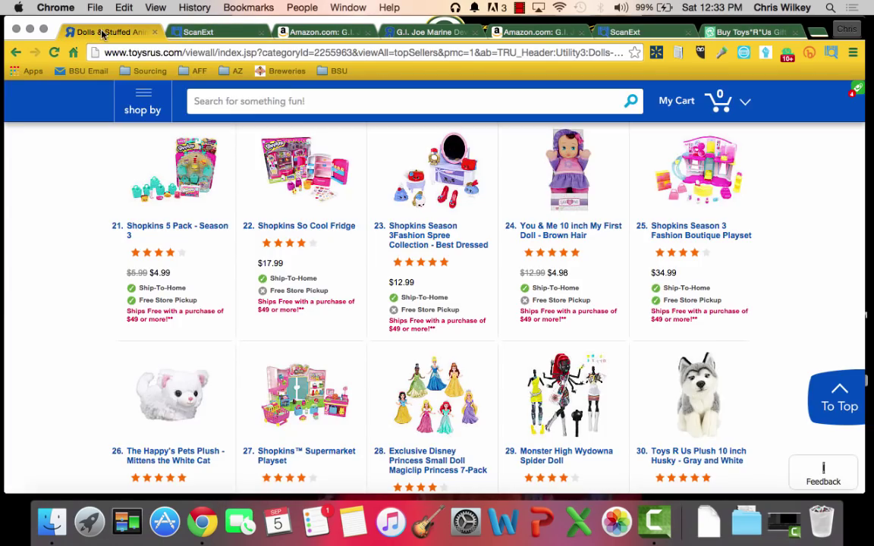
{"action": "scroll", "coordinate": [318, 140], "scroll_direction": "up", "scroll_amount": 10}
{"action": "scroll", "coordinate": [317, 141], "scroll_direction": "up", "scroll_amount": 5}
{"action": "left_click", "coordinate": [144, 176]}
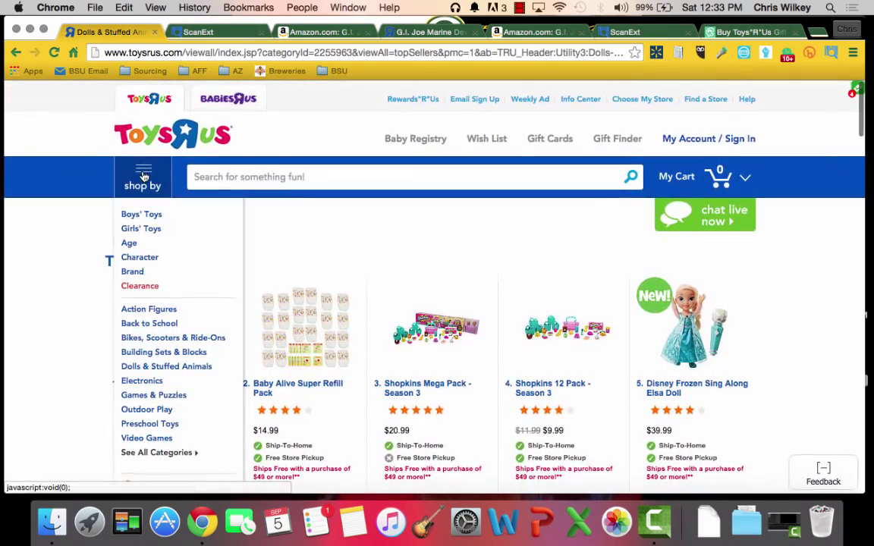
{"action": "mouse_move", "coordinate": [176, 325]}
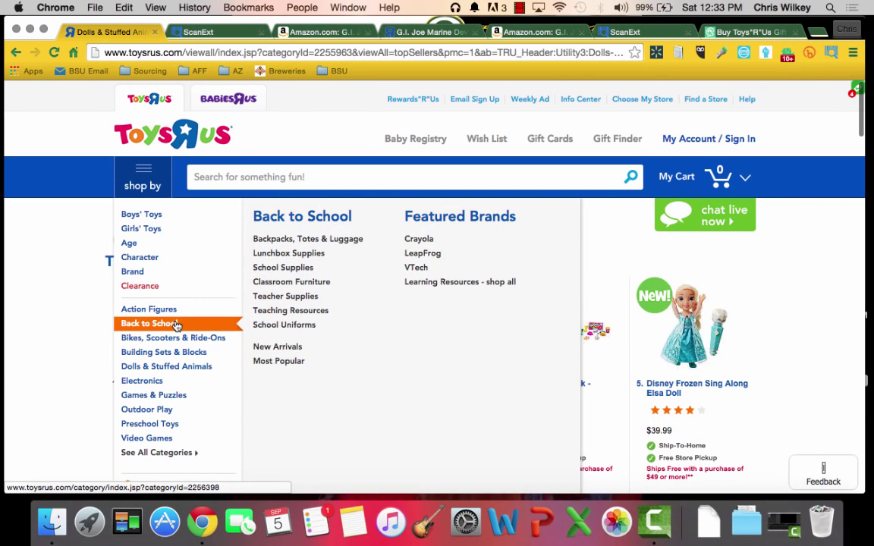
{"action": "mouse_move", "coordinate": [166, 402]}
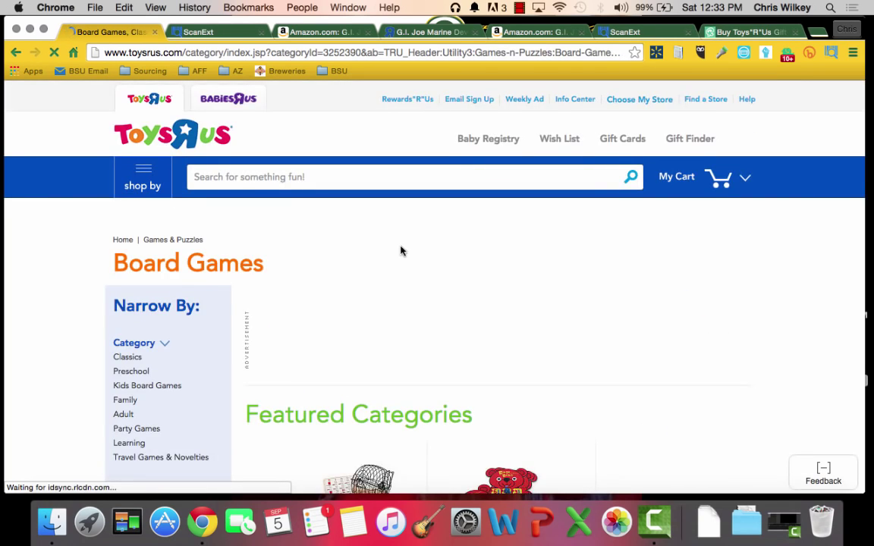
- Show all Family board games from the featured board game categories
{"action": "scroll", "coordinate": [401, 250], "scroll_direction": "down", "scroll_amount": 5}
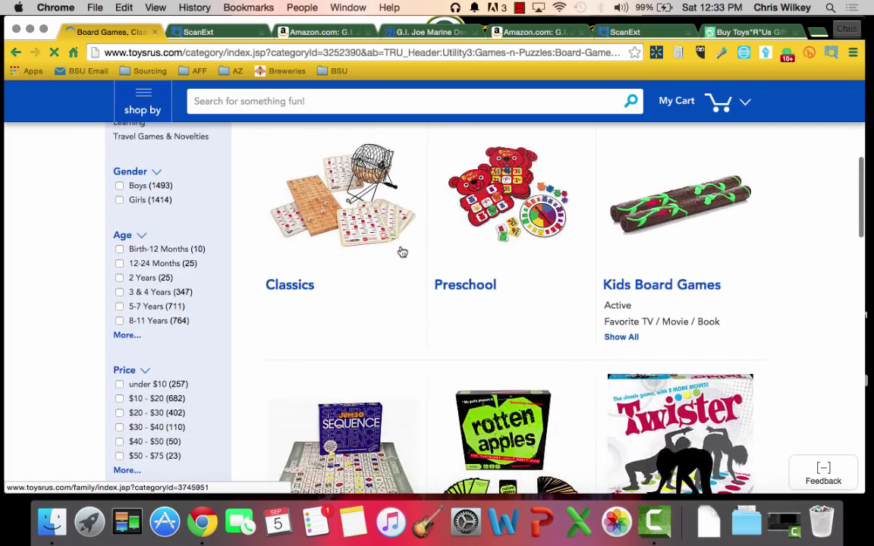
{"action": "scroll", "coordinate": [402, 252], "scroll_direction": "down", "scroll_amount": 5}
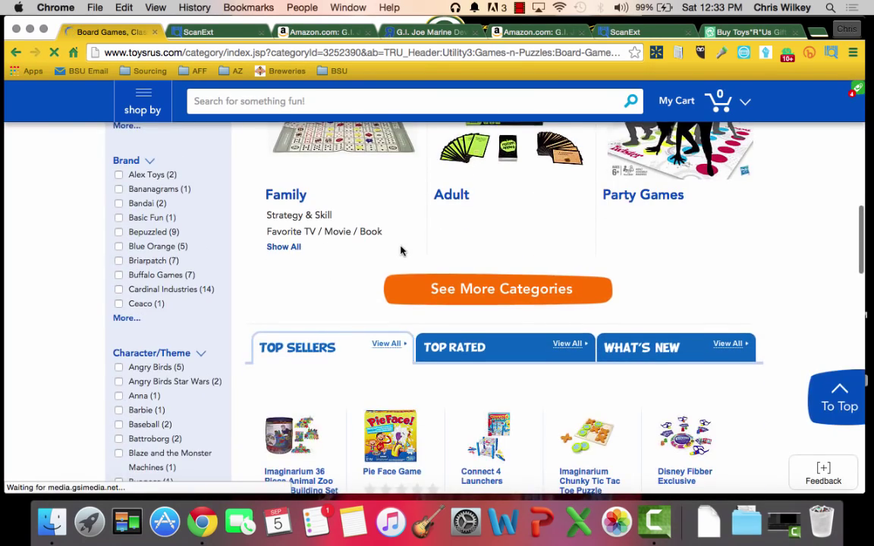
{"action": "scroll", "coordinate": [480, 295], "scroll_direction": "down", "scroll_amount": 1}
{"action": "scroll", "coordinate": [480, 295], "scroll_direction": "down", "scroll_amount": 1}
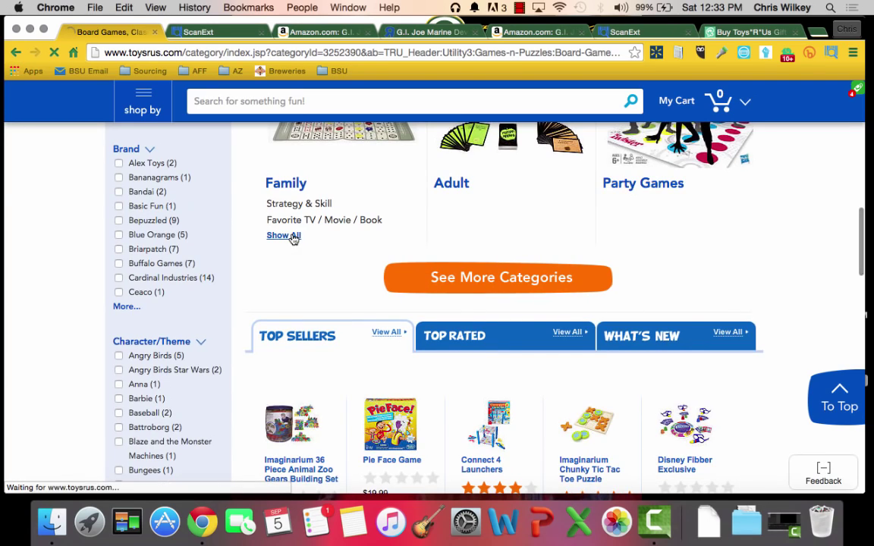
- Open the Trivia category of the Family board games and show 96 results per page
{"action": "scroll", "coordinate": [388, 302], "scroll_direction": "down", "scroll_amount": 10}
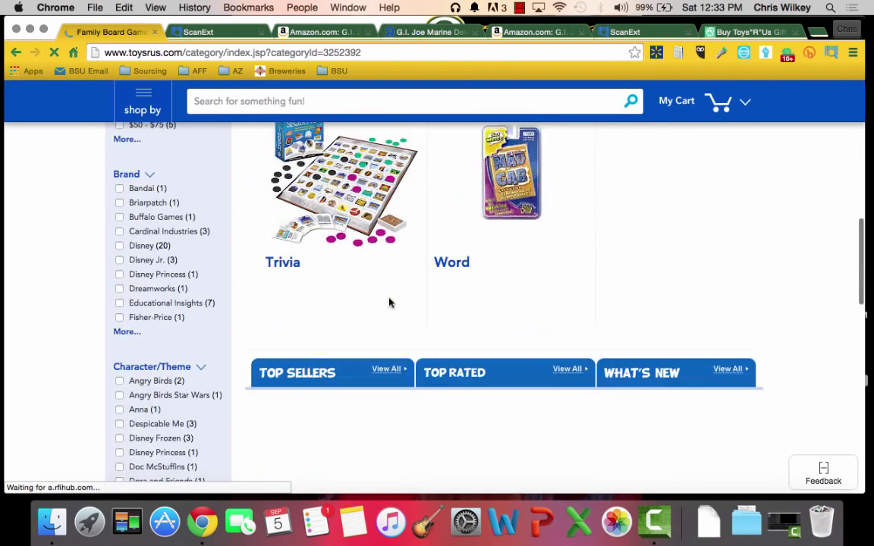
{"action": "scroll", "coordinate": [389, 303], "scroll_direction": "down", "scroll_amount": 2}
{"action": "scroll", "coordinate": [389, 303], "scroll_direction": "up", "scroll_amount": 8}
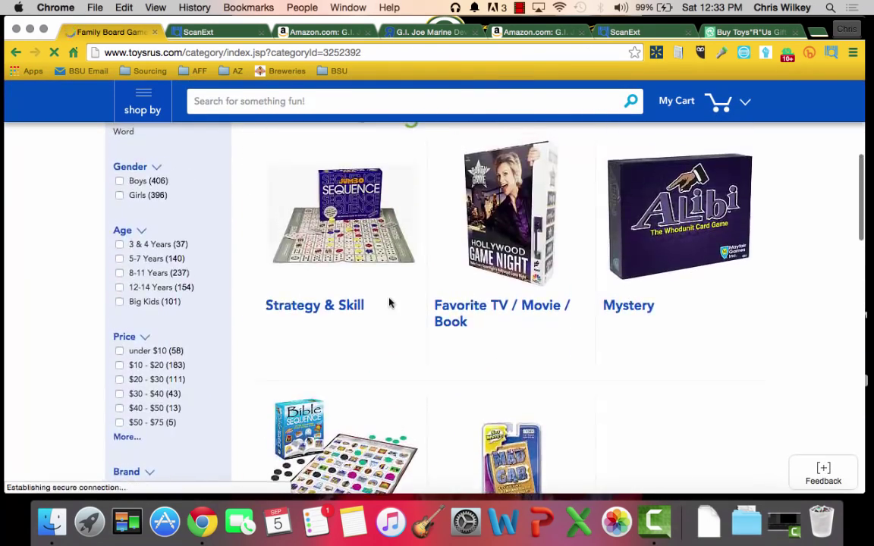
{"action": "scroll", "coordinate": [388, 303], "scroll_direction": "down", "scroll_amount": 3}
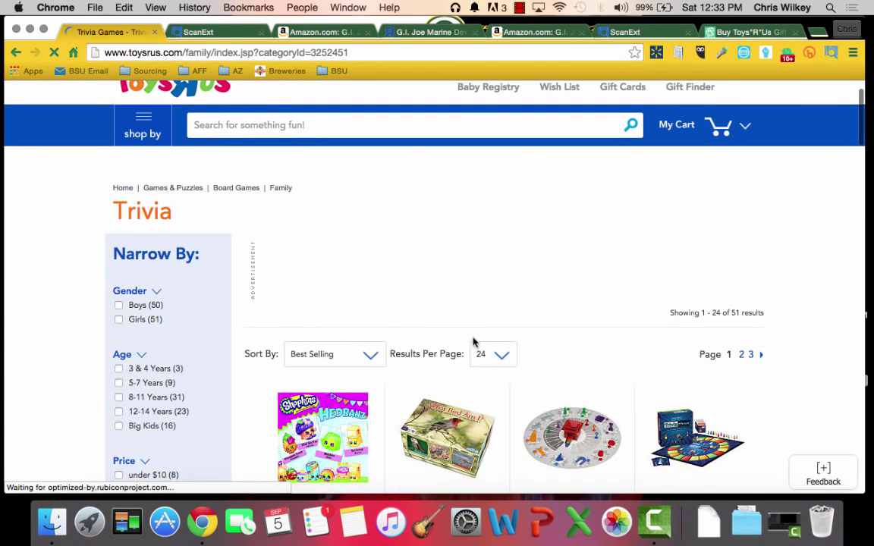
{"action": "left_click", "coordinate": [483, 355]}
{"action": "left_click", "coordinate": [483, 394]}
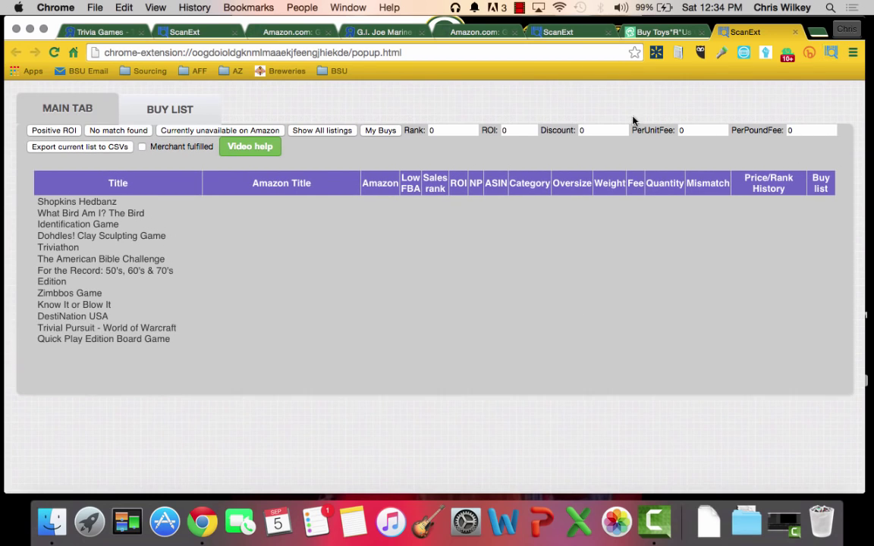
- Set the discount to 7 in the trivia games ScanExt scan, look over its results, and close the Raise gift card page
{"action": "type", "text": "7"}
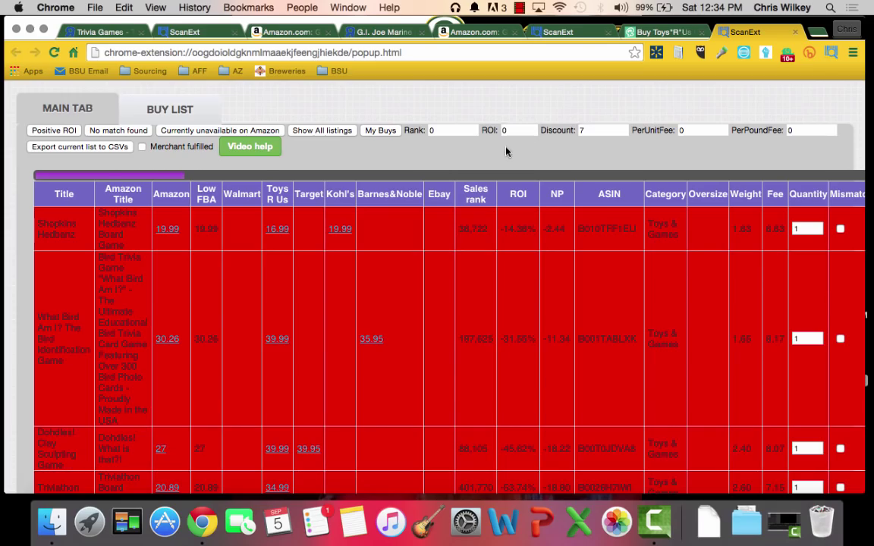
{"action": "scroll", "coordinate": [697, 267], "scroll_direction": "down", "scroll_amount": 20}
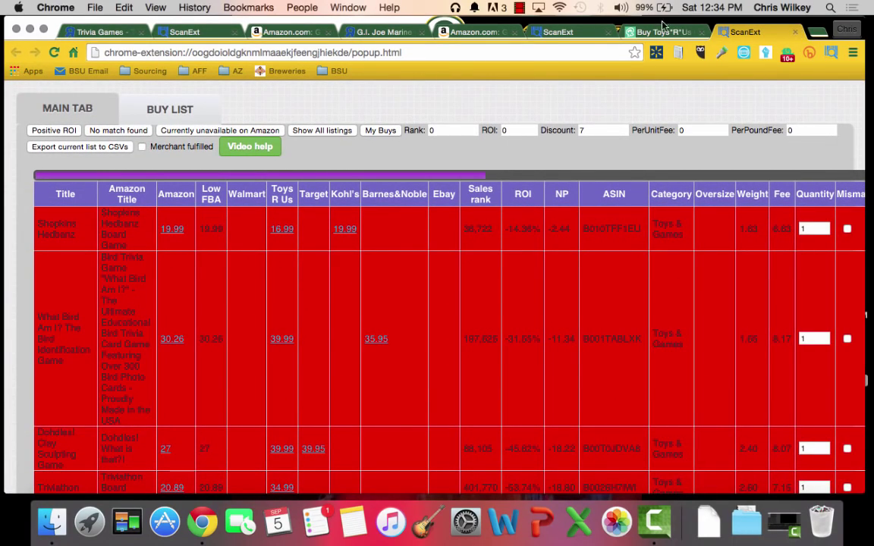
{"action": "left_click", "coordinate": [668, 32]}
{"action": "key", "text": "super+w"}
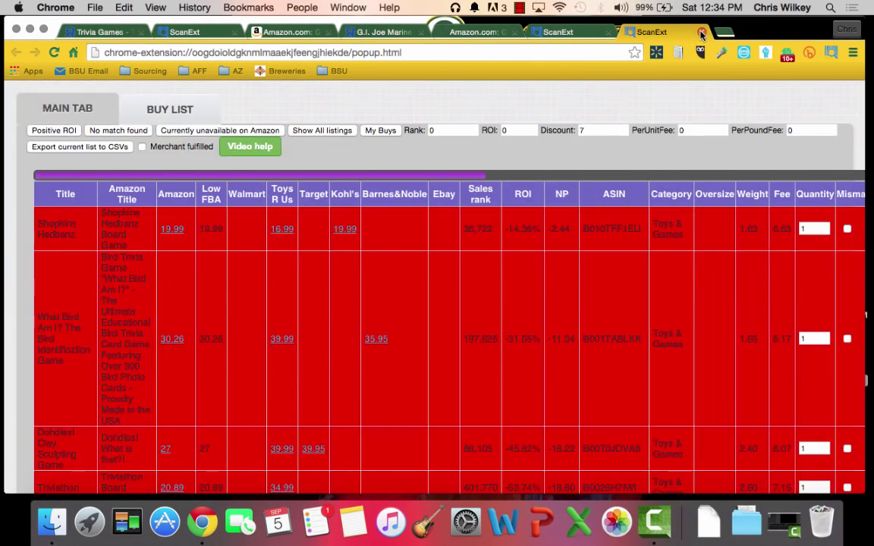
- Go back to the Toys R Us home page and open the See ALL Clearance listing from the full category overview
{"action": "left_click", "coordinate": [270, 31]}
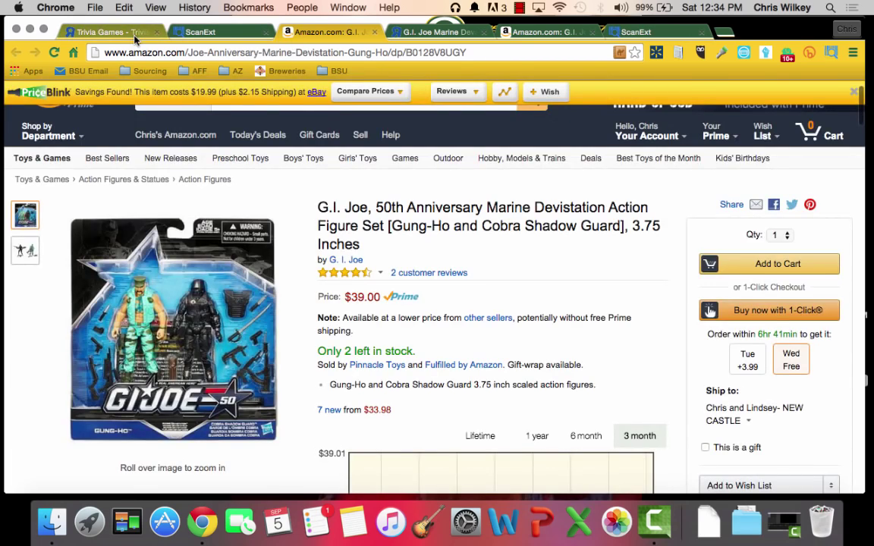
{"action": "left_click", "coordinate": [110, 32]}
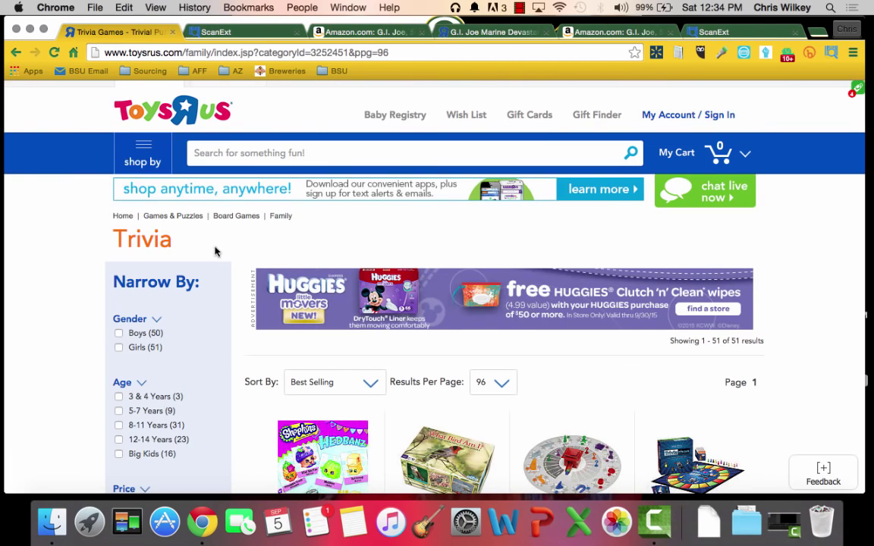
{"action": "left_click", "coordinate": [124, 216]}
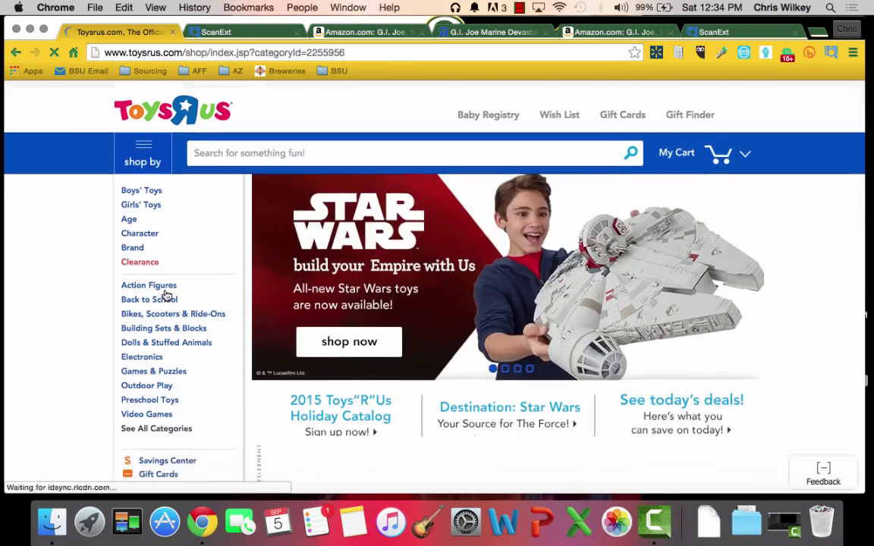
{"action": "mouse_move", "coordinate": [166, 295]}
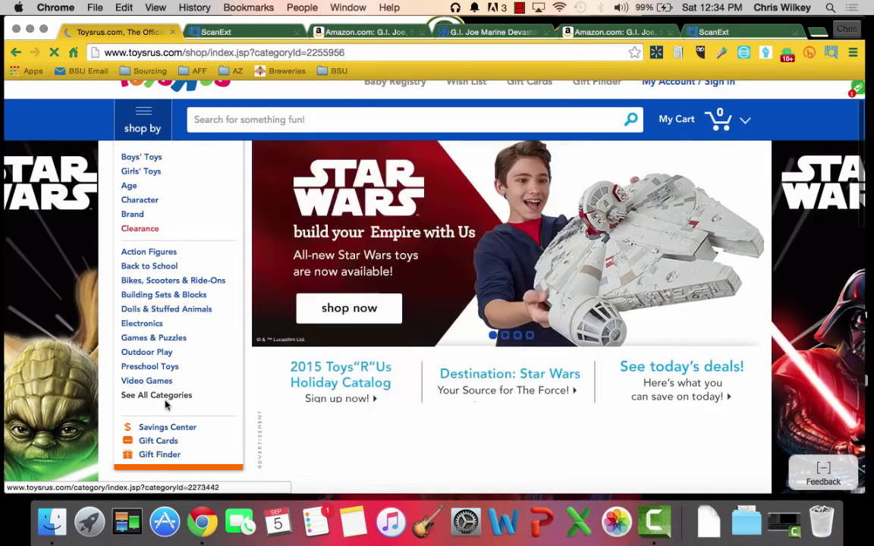
{"action": "left_click", "coordinate": [167, 398]}
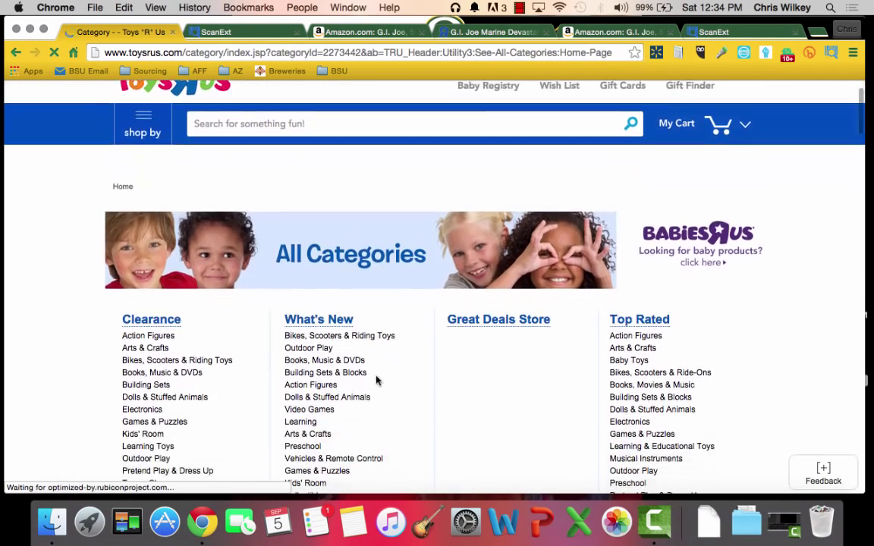
{"action": "scroll", "coordinate": [376, 380], "scroll_direction": "down", "scroll_amount": 1}
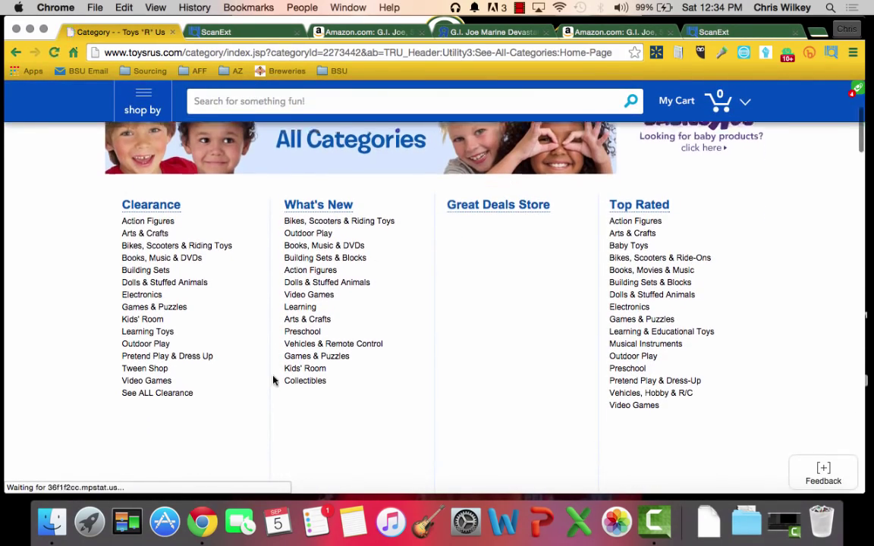
{"action": "left_click", "coordinate": [177, 390]}
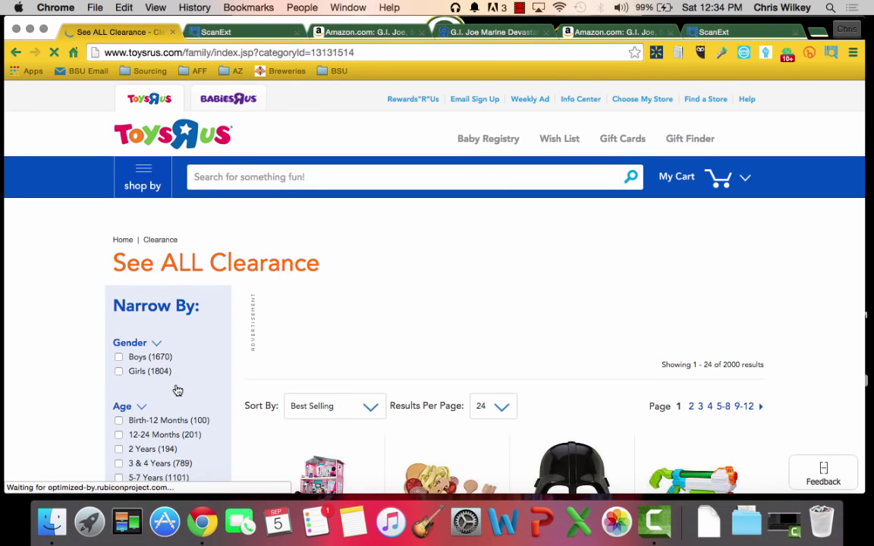
- Show 96 results per page in the clearance listing, and raise the ppg value in its URL to 2000
{"action": "left_click", "coordinate": [497, 408]}
{"action": "left_click", "coordinate": [493, 446]}
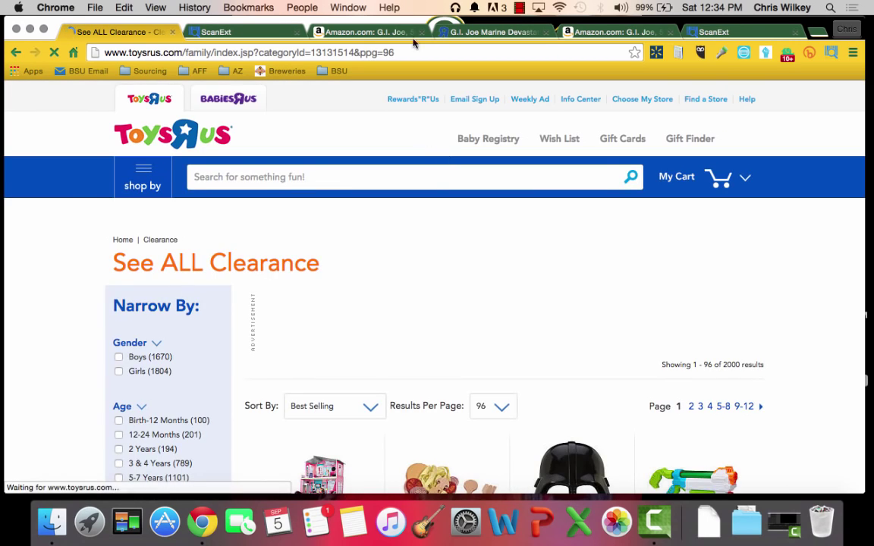
{"action": "key", "text": "super+l"}
{"action": "key", "text": "super+c"}
{"action": "key", "text": "BackSpace"}
{"action": "key", "text": "super+v"}
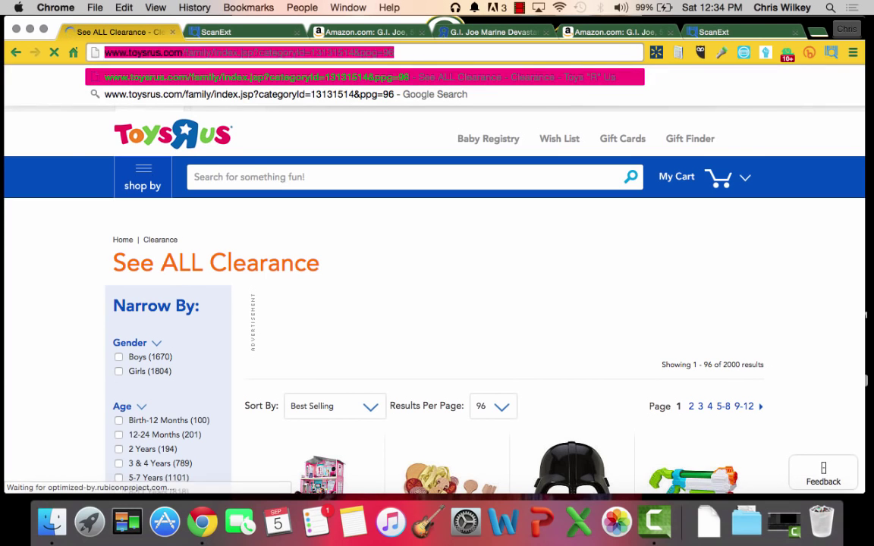
{"action": "key", "text": "BackSpace"}
{"action": "key", "text": "BackSpace"}
{"action": "type", "text": "200"}
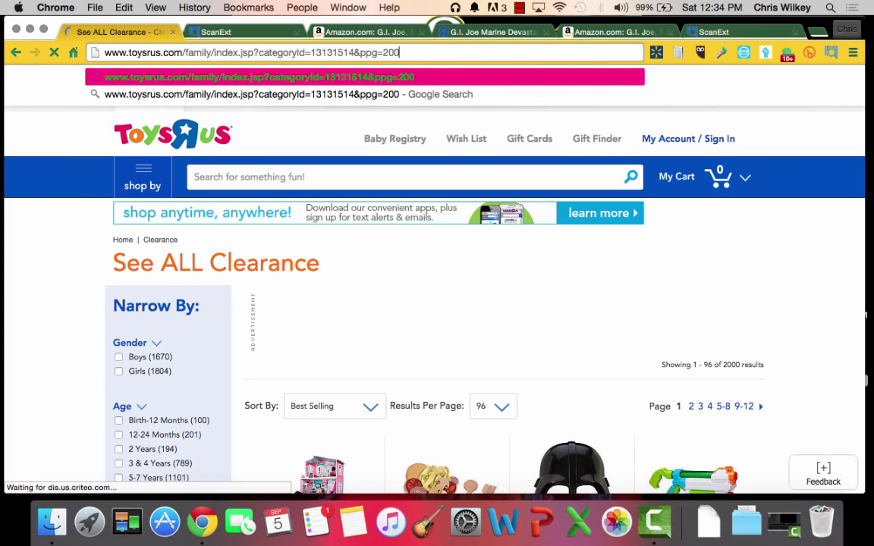
{"action": "type", "text": "0"}
{"action": "key", "text": "Return"}
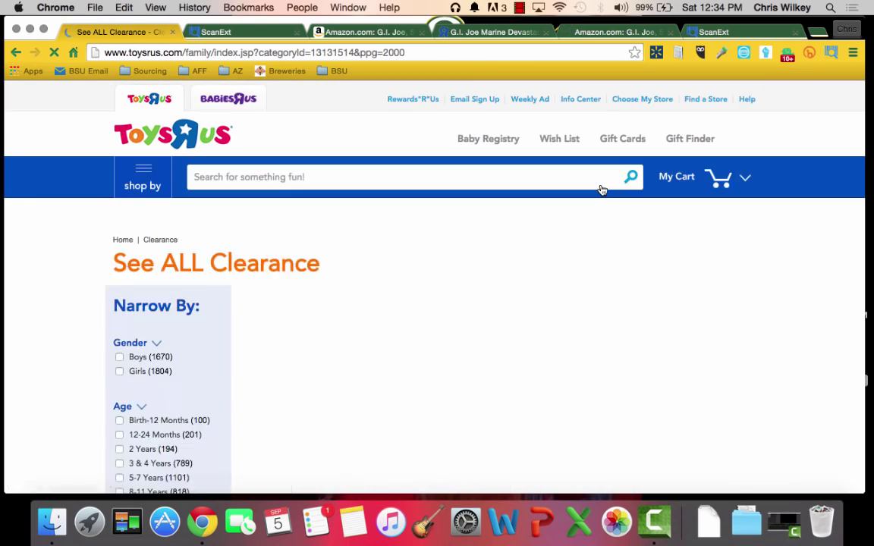
{"action": "scroll", "coordinate": [599, 190], "scroll_direction": "down", "scroll_amount": 2}
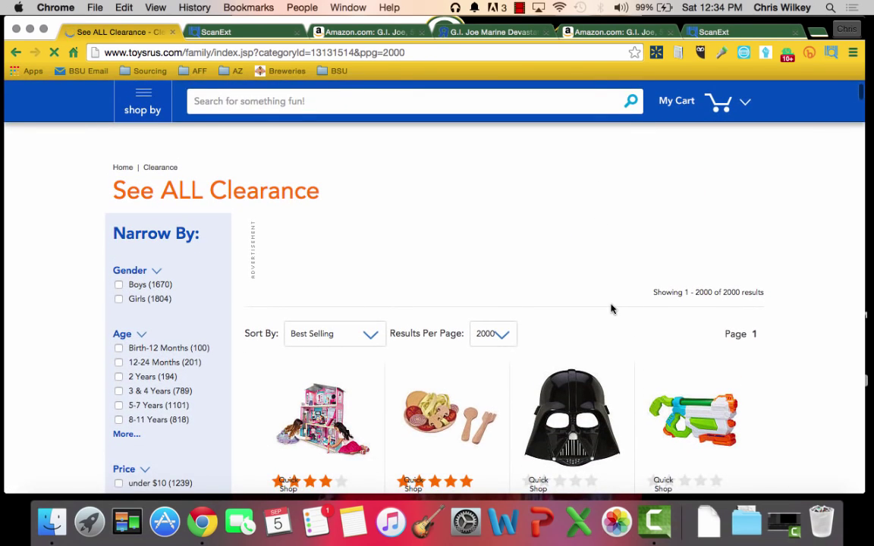
{"action": "scroll", "coordinate": [612, 308], "scroll_direction": "up", "scroll_amount": 2}
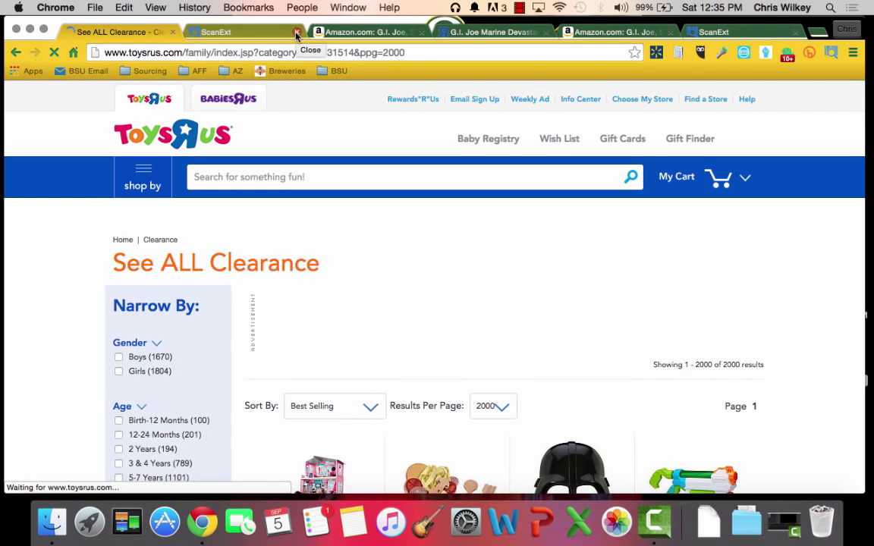
- Close the leftover ScanExt, Amazon and G.I. Joe pages and start a ScanExt scan of the clearance listing
{"action": "left_click", "coordinate": [296, 32]}
{"action": "left_click", "coordinate": [295, 33]}
{"action": "left_click", "coordinate": [296, 32]}
{"action": "left_click", "coordinate": [296, 33]}
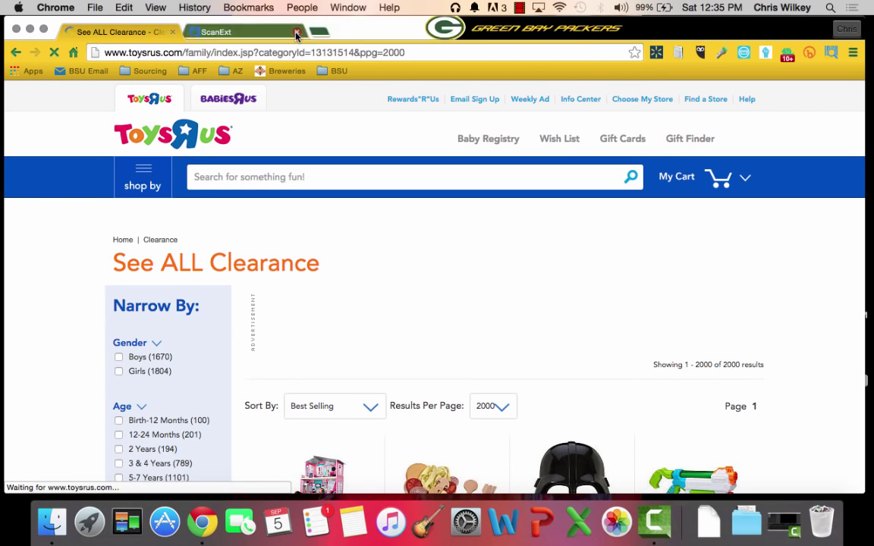
{"action": "left_click", "coordinate": [296, 33]}
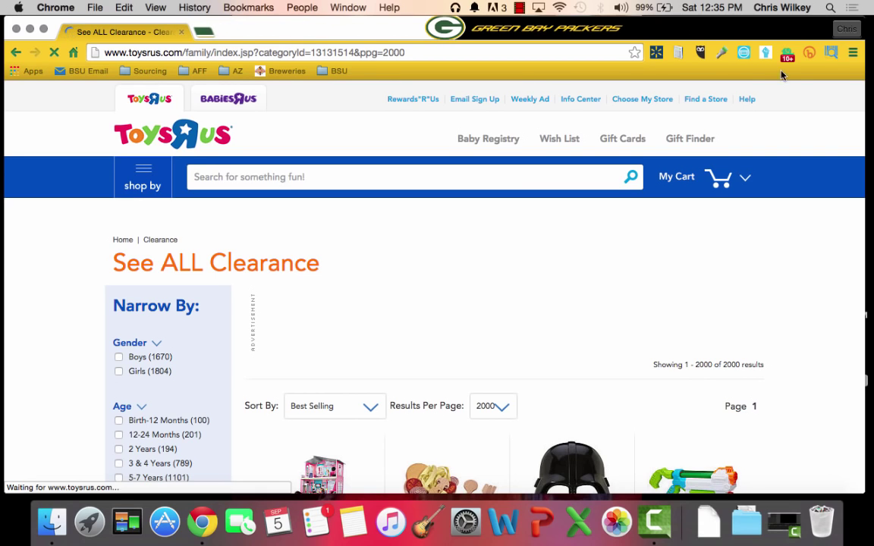
{"action": "left_click", "coordinate": [831, 53]}
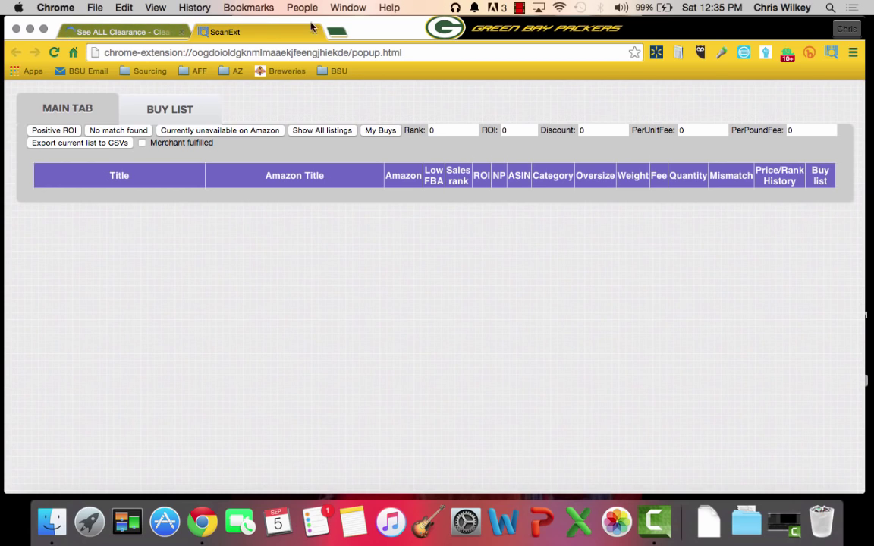
- Open toysrus.com in a new tab and go to NEW Star Wars Toys under the Action Figures Star Wars category
{"action": "left_click", "coordinate": [336, 31]}
{"action": "type", "text": "toy"}
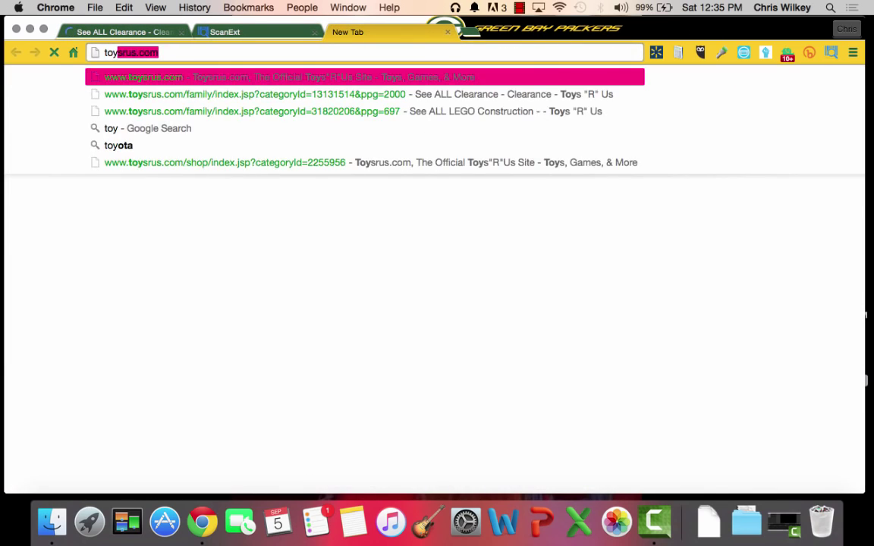
{"action": "key", "text": "Return"}
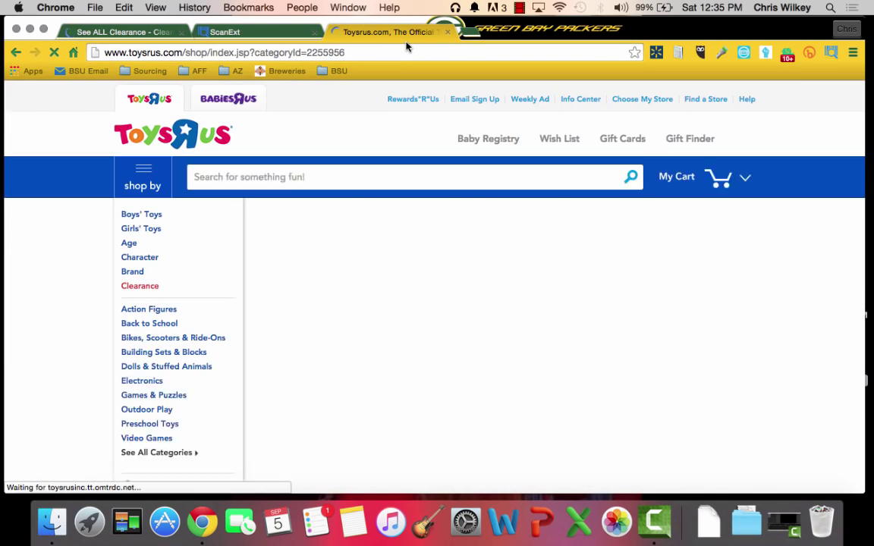
{"action": "mouse_move", "coordinate": [126, 244]}
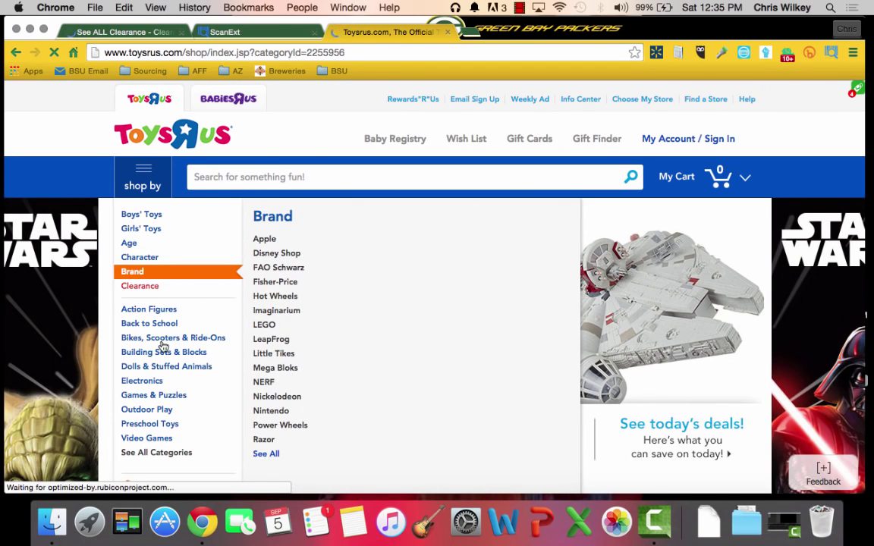
{"action": "mouse_move", "coordinate": [182, 287]}
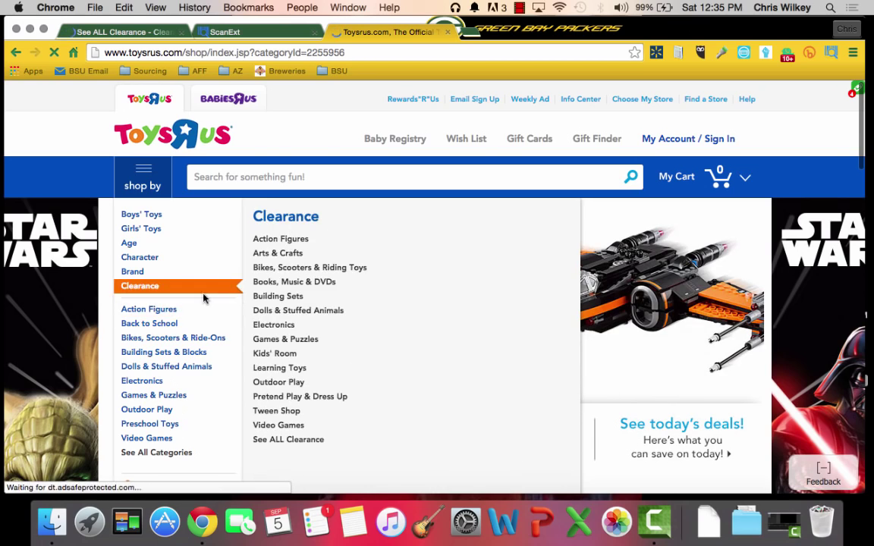
{"action": "mouse_move", "coordinate": [202, 304]}
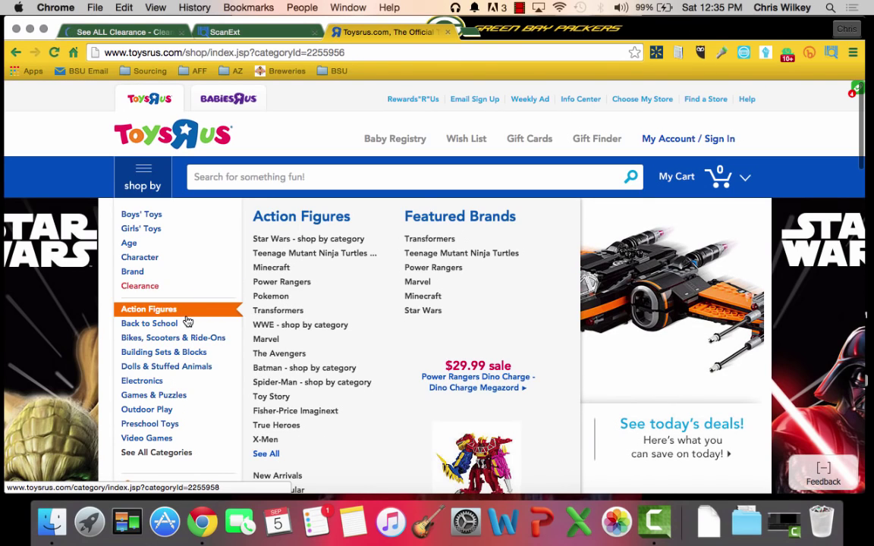
{"action": "left_click", "coordinate": [304, 239]}
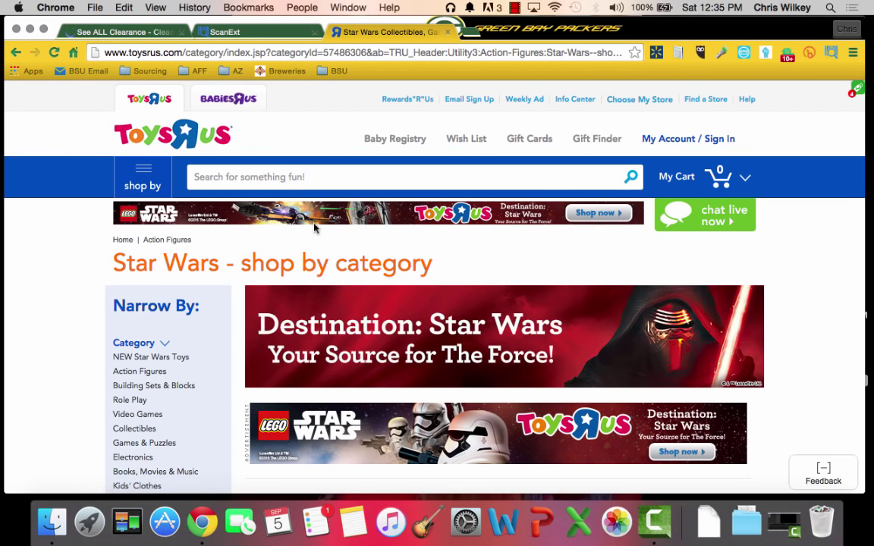
{"action": "scroll", "coordinate": [565, 249], "scroll_direction": "down", "scroll_amount": 10}
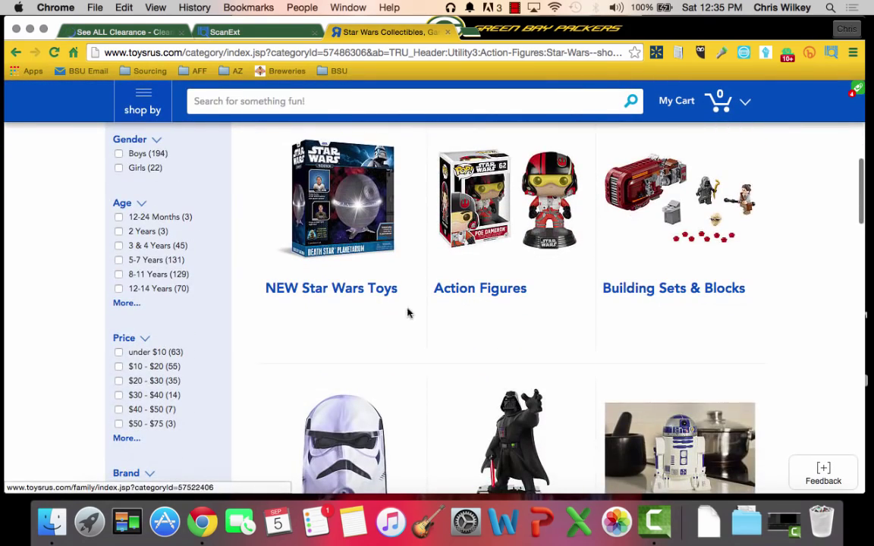
{"action": "left_click", "coordinate": [359, 294]}
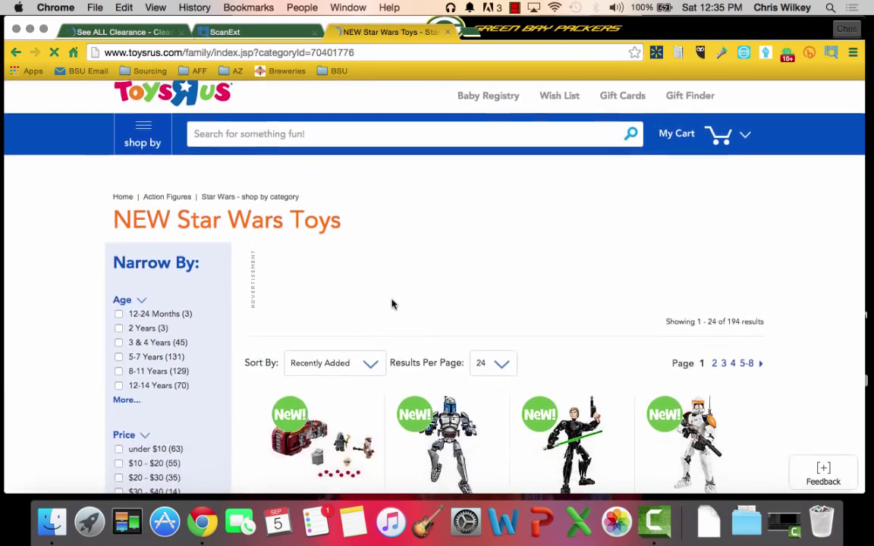
- Show 96 results per page in the NEW Star Wars Toys listing, and raise the ppg value in its URL to 194
{"action": "scroll", "coordinate": [447, 300], "scroll_direction": "down", "scroll_amount": 1}
{"action": "left_click", "coordinate": [492, 355]}
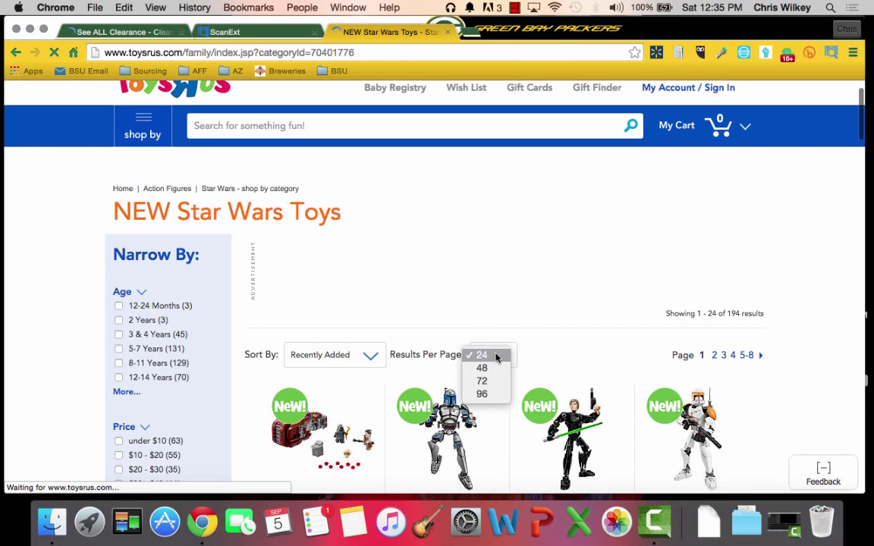
{"action": "left_click", "coordinate": [494, 394]}
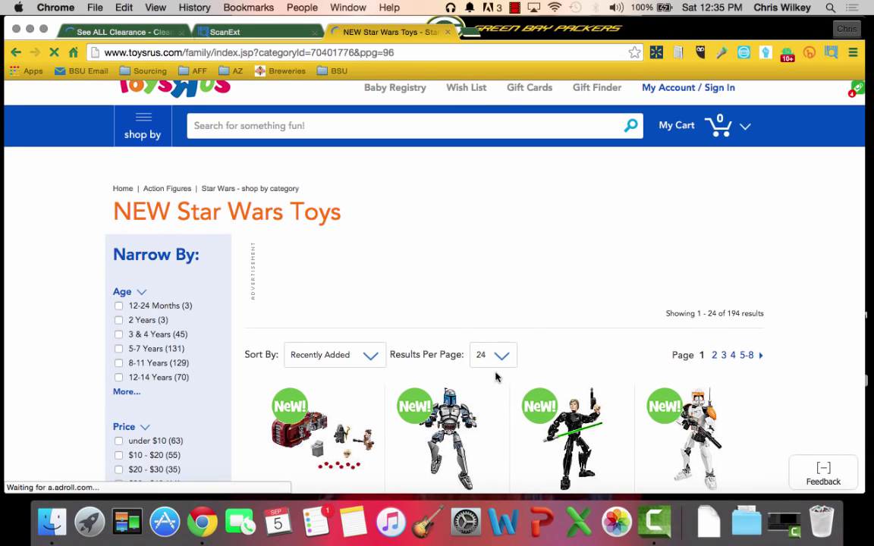
{"action": "left_click", "coordinate": [362, 52]}
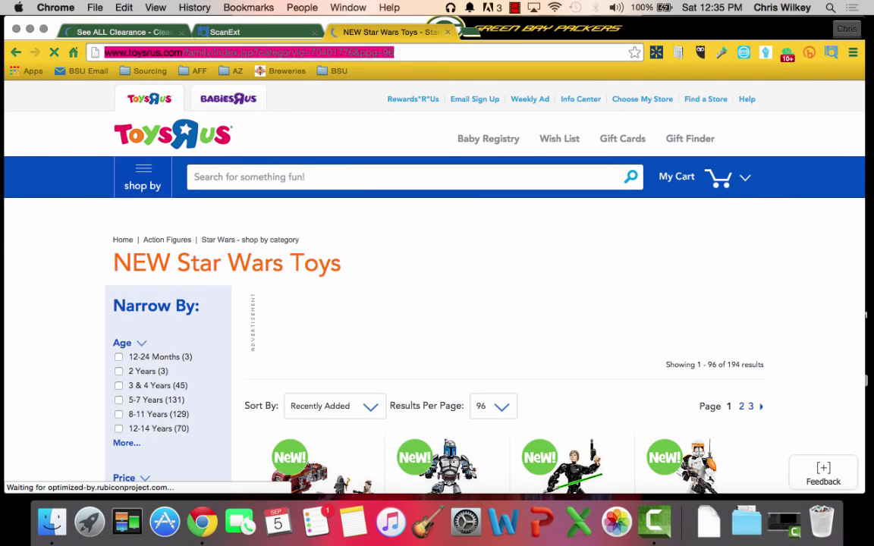
{"action": "key", "text": "End"}
{"action": "key", "text": "BackSpace"}
{"action": "key", "text": "BackSpace"}
{"action": "type", "text": "194"}
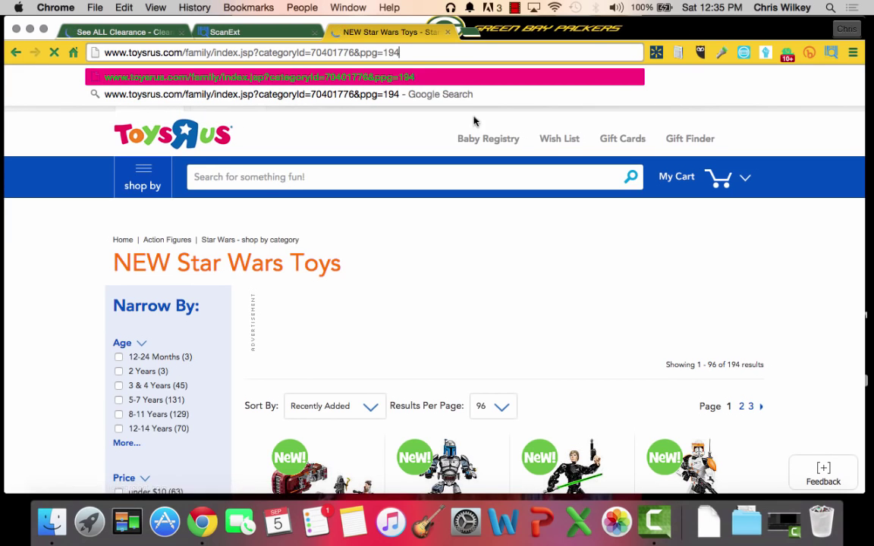
{"action": "key", "text": "Return"}
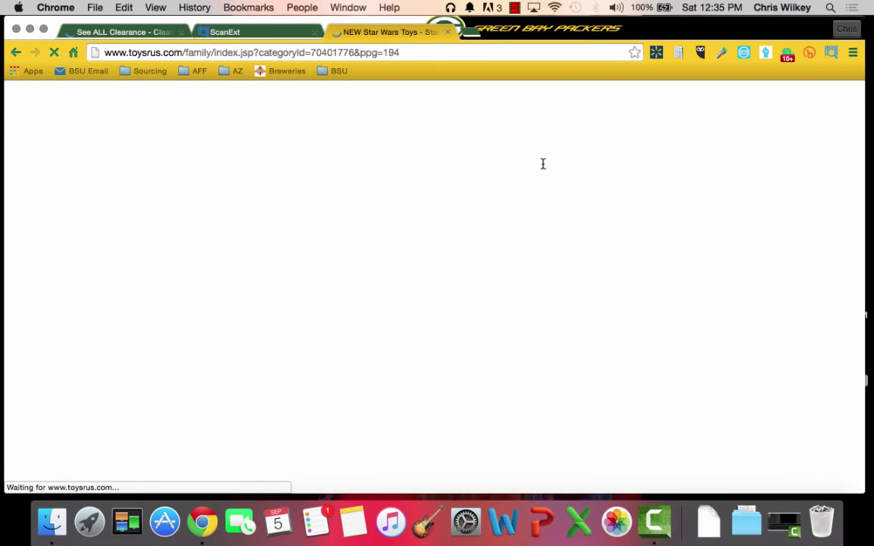
{"action": "scroll", "coordinate": [619, 254], "scroll_direction": "down", "scroll_amount": 1}
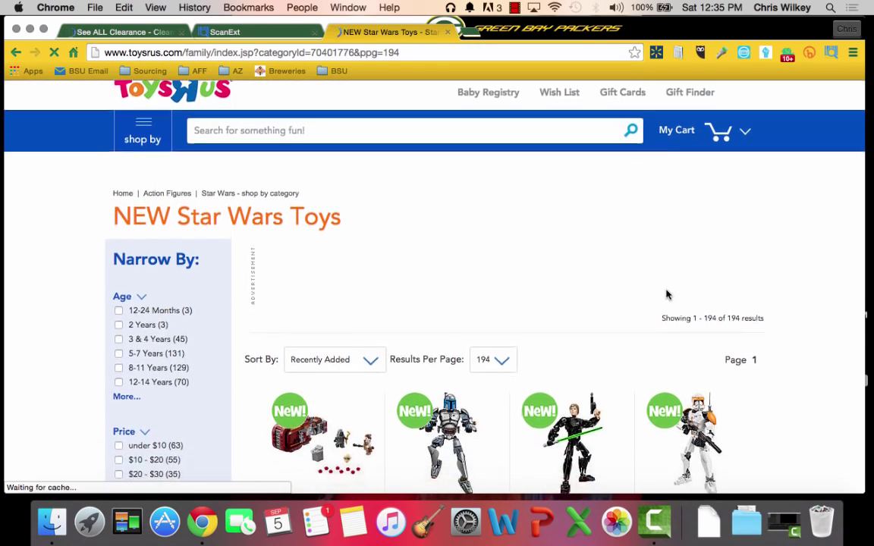
- Start a ScanExt scan of the NEW Star Wars Toys listing and rerun the scan of the See ALL Clearance listing
{"action": "left_click", "coordinate": [832, 52]}
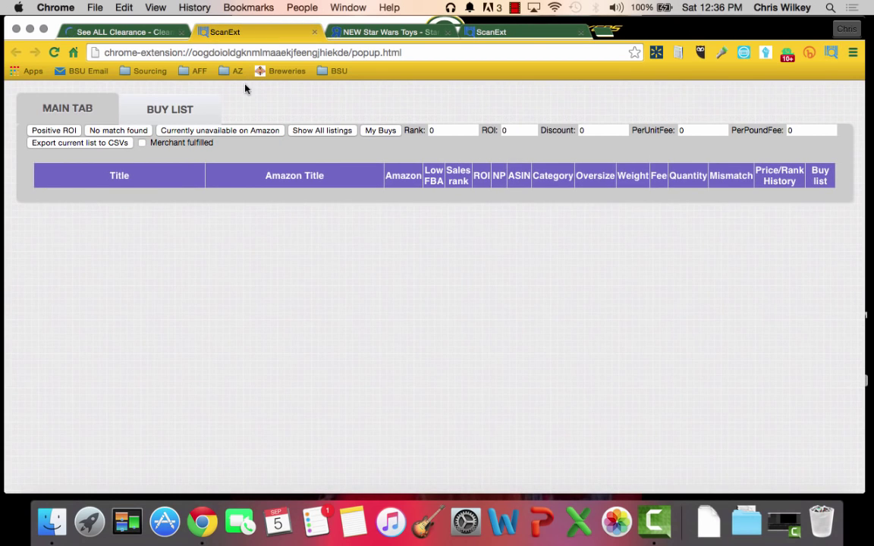
{"action": "left_click", "coordinate": [121, 32]}
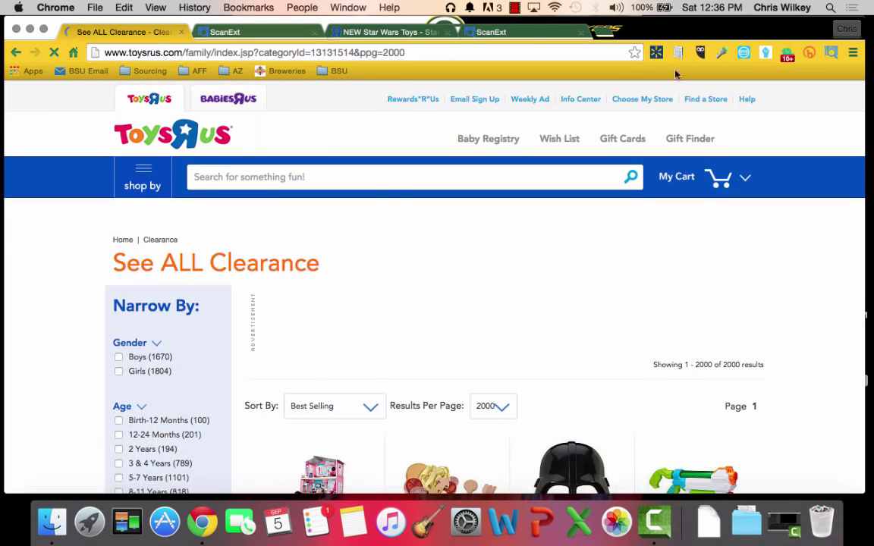
{"action": "left_click", "coordinate": [833, 52]}
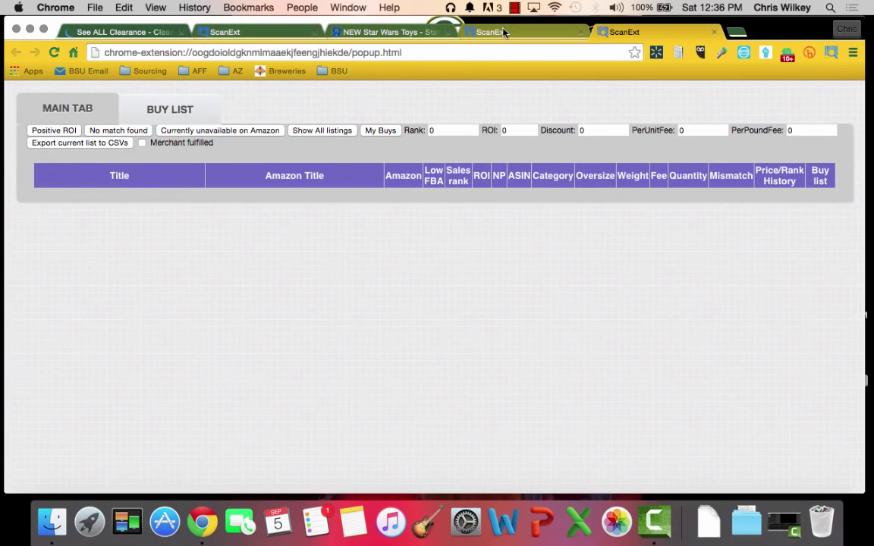
- Check the clearance and Star Wars ScanExt scans, and rerun ScanExt on the NEW Star Wars Toys listing
{"action": "left_click", "coordinate": [296, 32]}
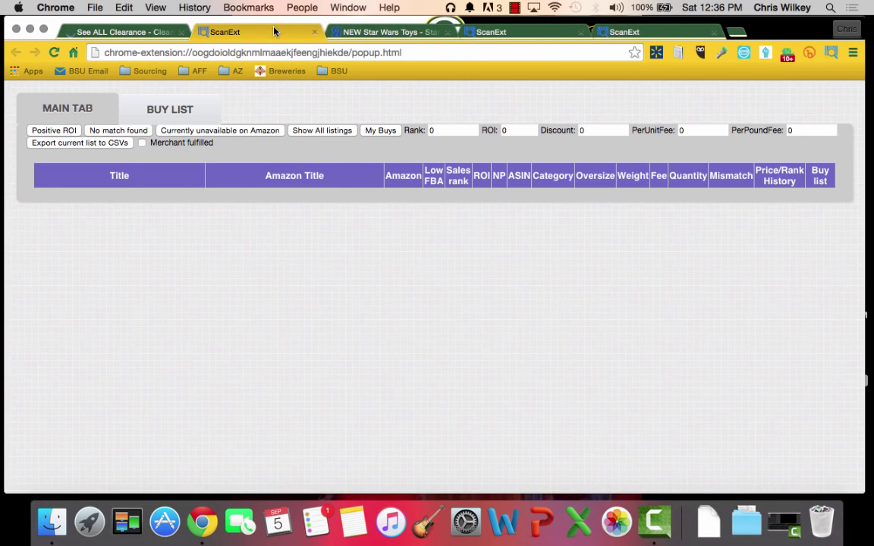
{"action": "left_click", "coordinate": [416, 34]}
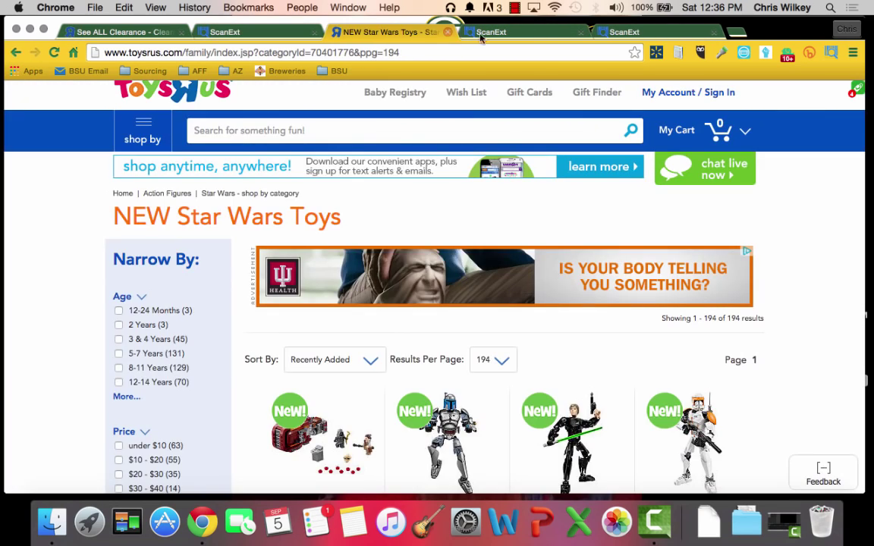
{"action": "left_click", "coordinate": [501, 33]}
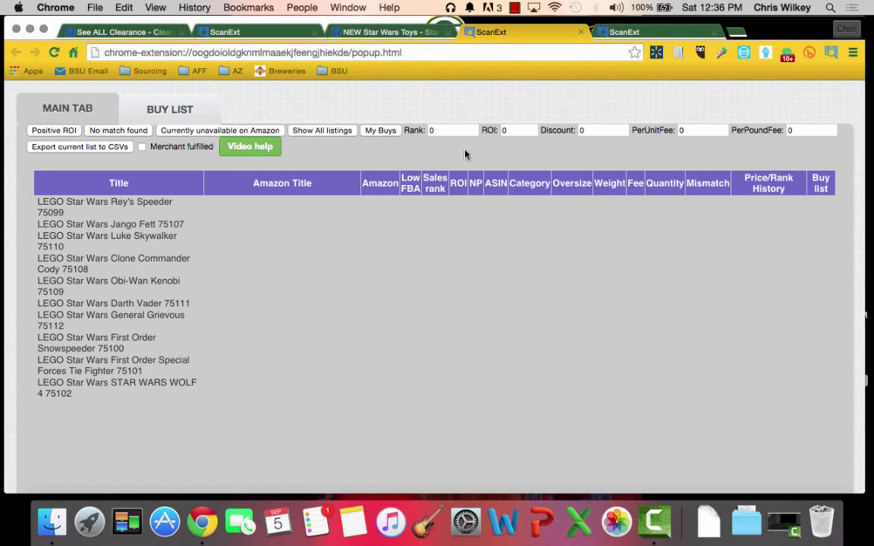
{"action": "left_click", "coordinate": [383, 31]}
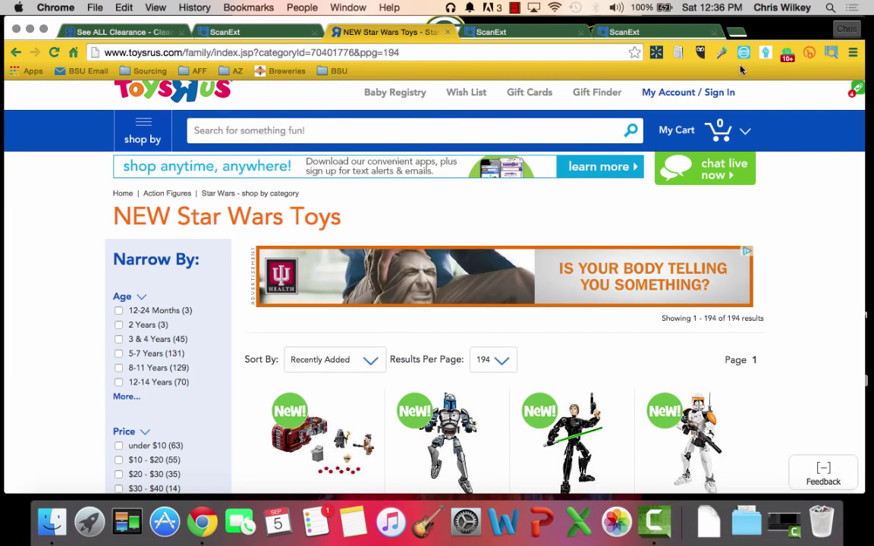
{"action": "left_click", "coordinate": [831, 52]}
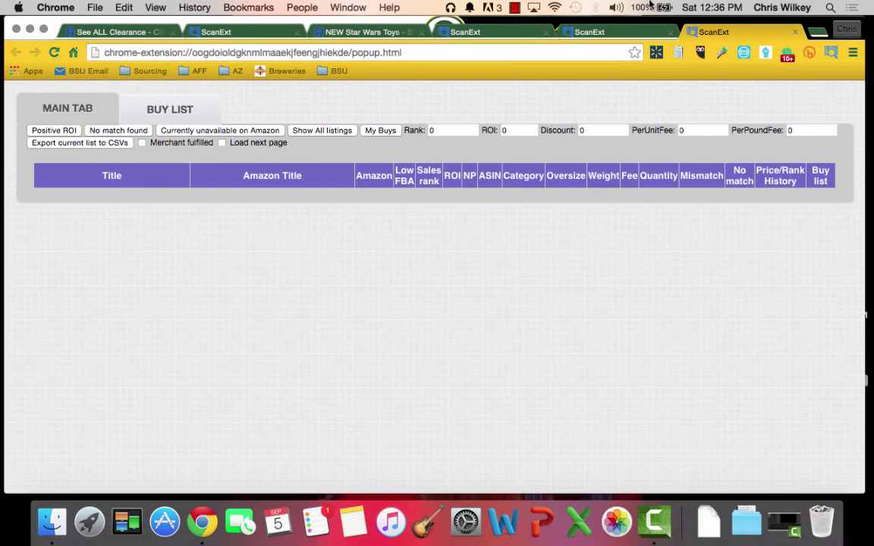
- Review the open scans and reload the See ALL Clearance listing with the ppg value in its URL set to 150
{"action": "left_click", "coordinate": [463, 32]}
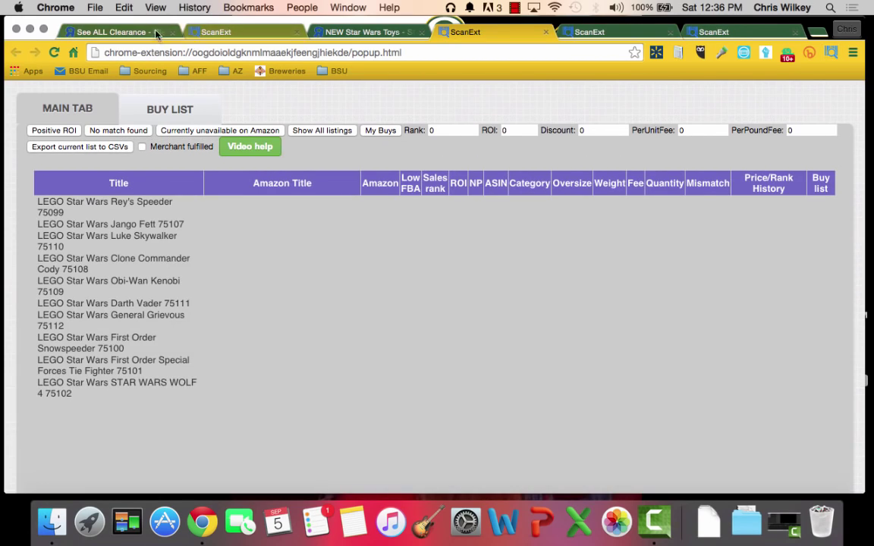
{"action": "left_click", "coordinate": [216, 32]}
{"action": "left_click", "coordinate": [114, 32]}
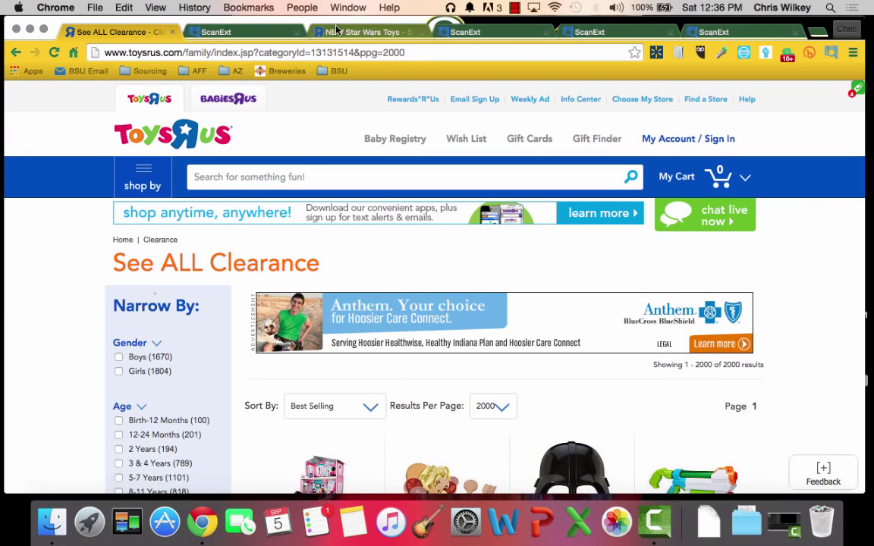
{"action": "left_click_drag", "start_coordinate": [405, 53], "coordinate": [386, 53]}
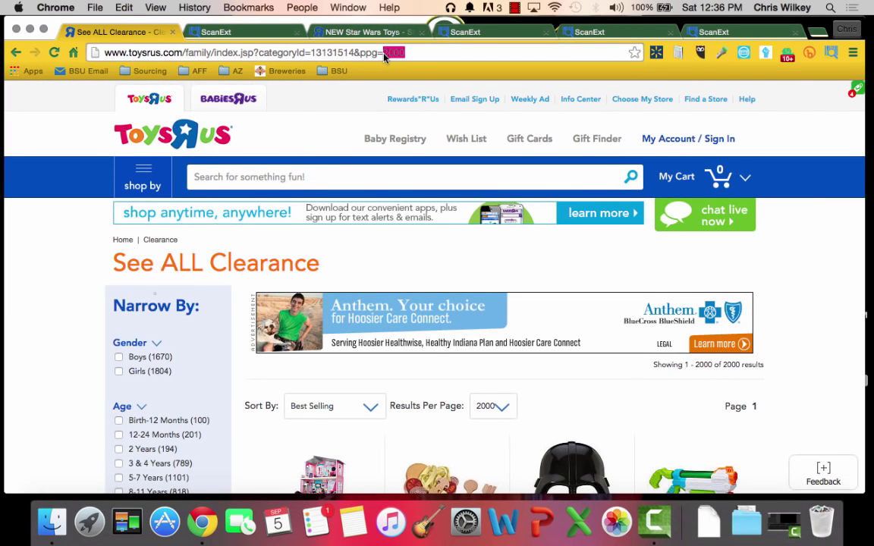
{"action": "type", "text": "150"}
{"action": "key", "text": "Return"}
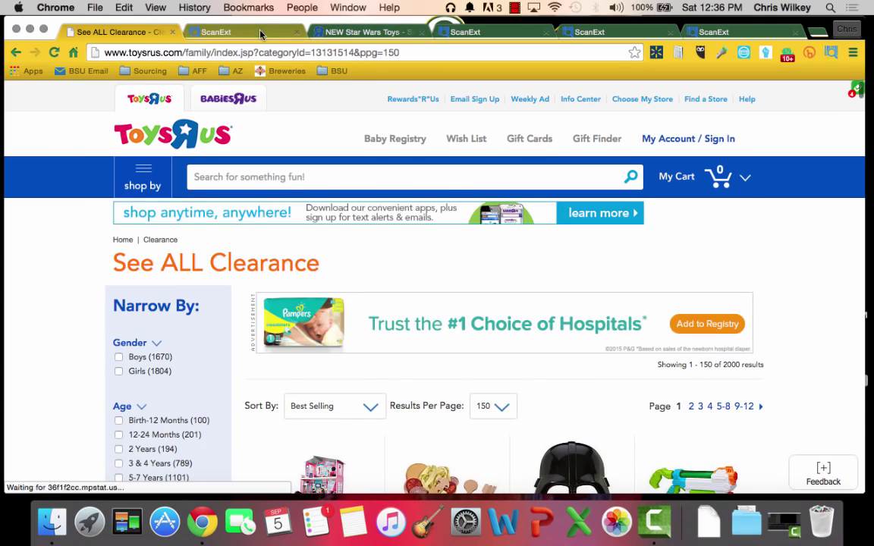
- Look through the 150-result See ALL Clearance listing and check the progress of the clearance and Star Wars ScanExt scans
{"action": "scroll", "coordinate": [482, 219], "scroll_direction": "down", "scroll_amount": 10}
{"action": "scroll", "coordinate": [483, 219], "scroll_direction": "down", "scroll_amount": 7}
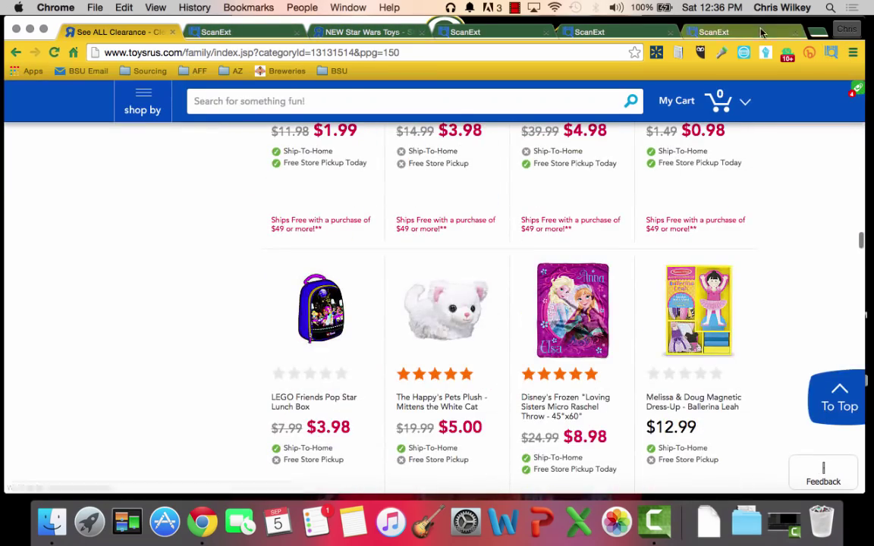
{"action": "left_click", "coordinate": [229, 31]}
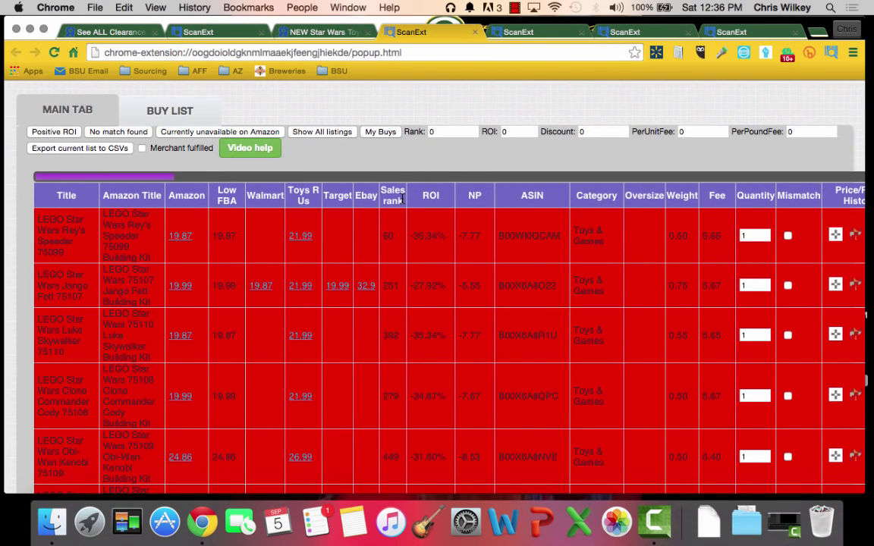
{"action": "scroll", "coordinate": [191, 217], "scroll_direction": "down", "scroll_amount": 15}
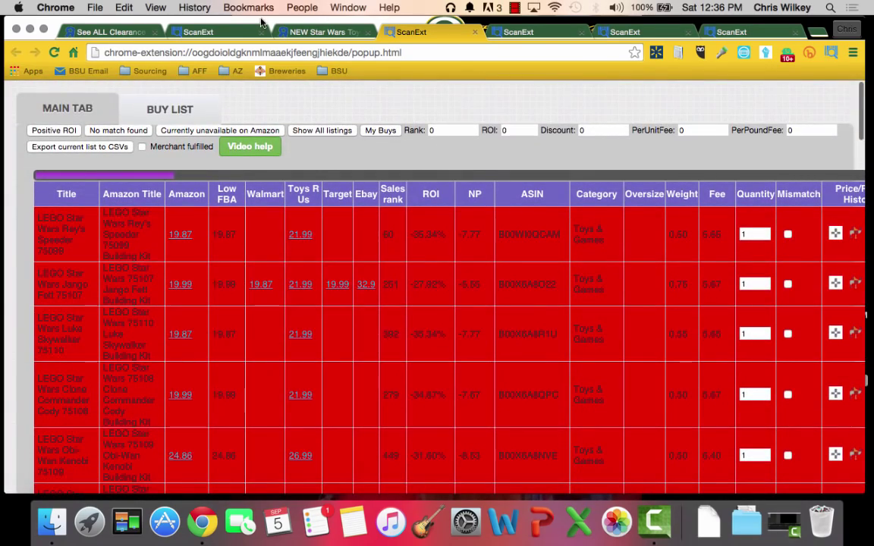
{"action": "left_click", "coordinate": [189, 32]}
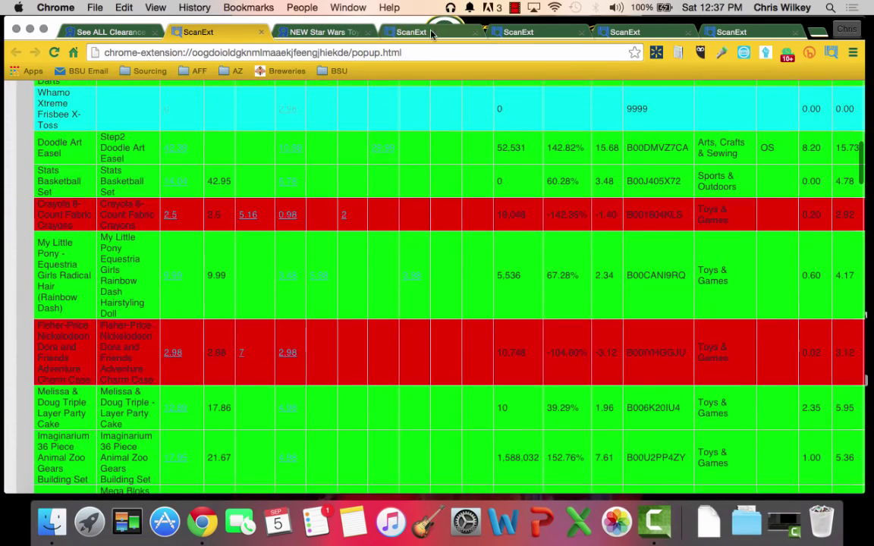
{"action": "left_click", "coordinate": [430, 32]}
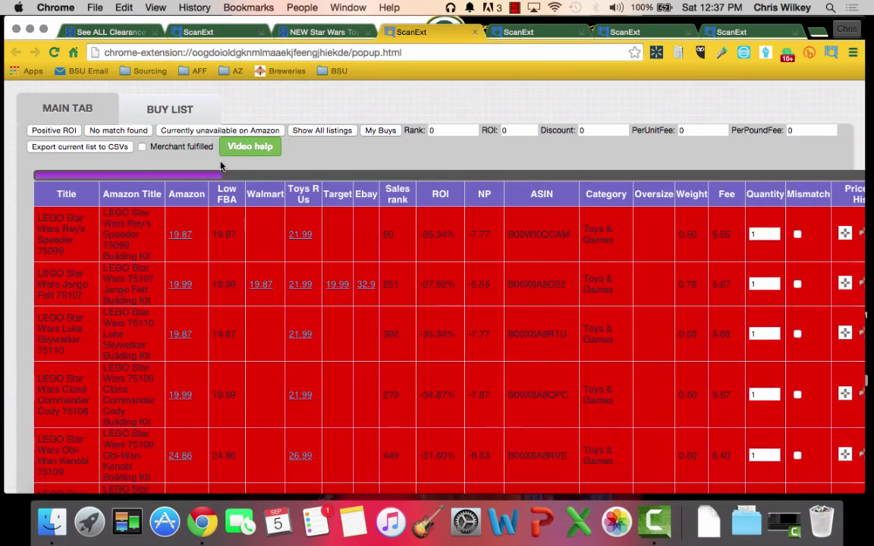
- Filter the Star Wars scan to items currently unavailable on Amazon and look for the Air Hogs Speeder Bike row
{"action": "left_click", "coordinate": [193, 130]}
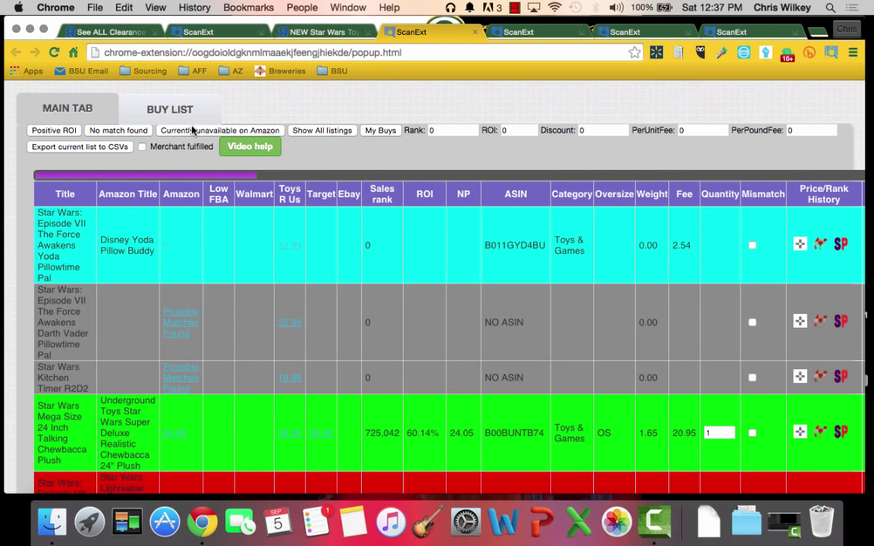
{"action": "left_click", "coordinate": [193, 130]}
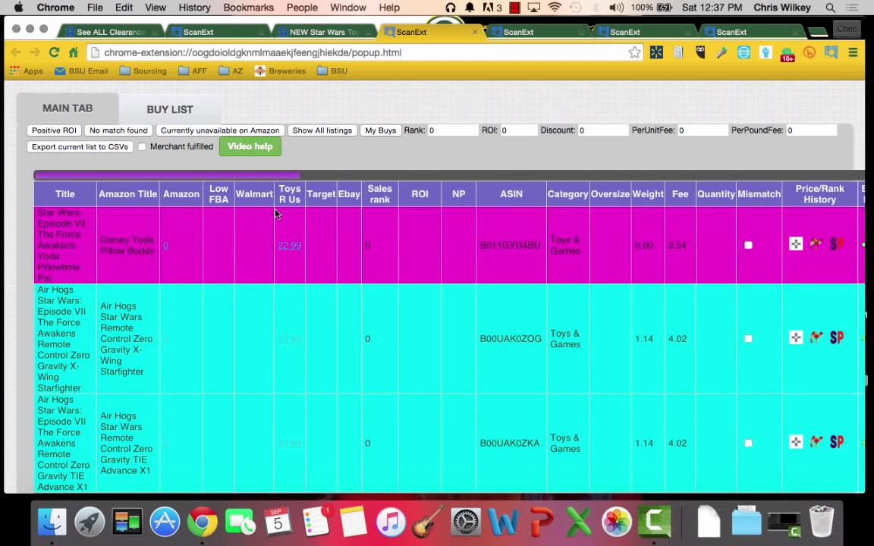
{"action": "scroll", "coordinate": [313, 310], "scroll_direction": "down", "scroll_amount": 5}
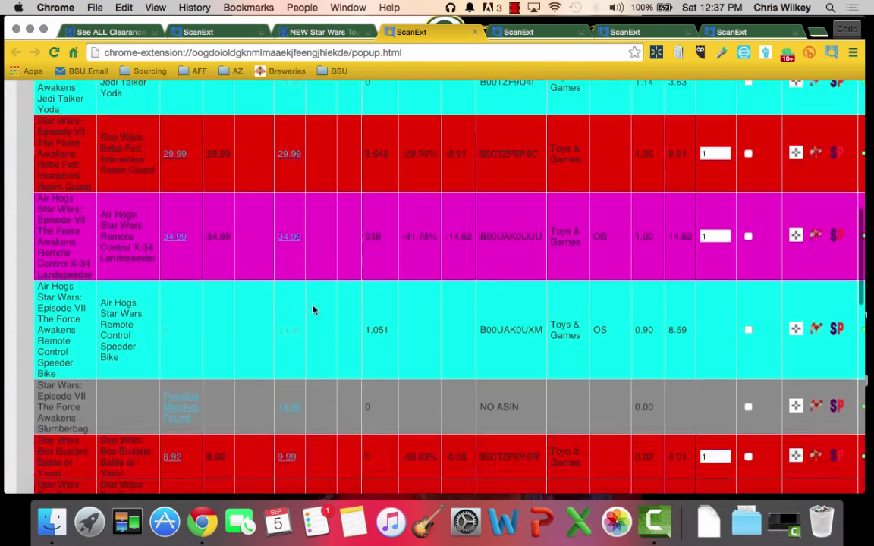
{"action": "scroll", "coordinate": [312, 310], "scroll_direction": "down", "scroll_amount": 2}
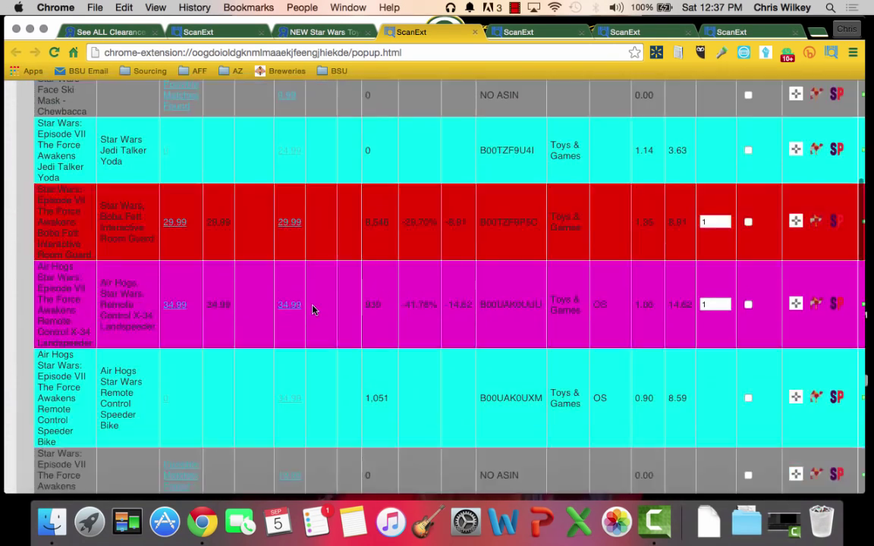
{"action": "scroll", "coordinate": [313, 309], "scroll_direction": "down", "scroll_amount": 2}
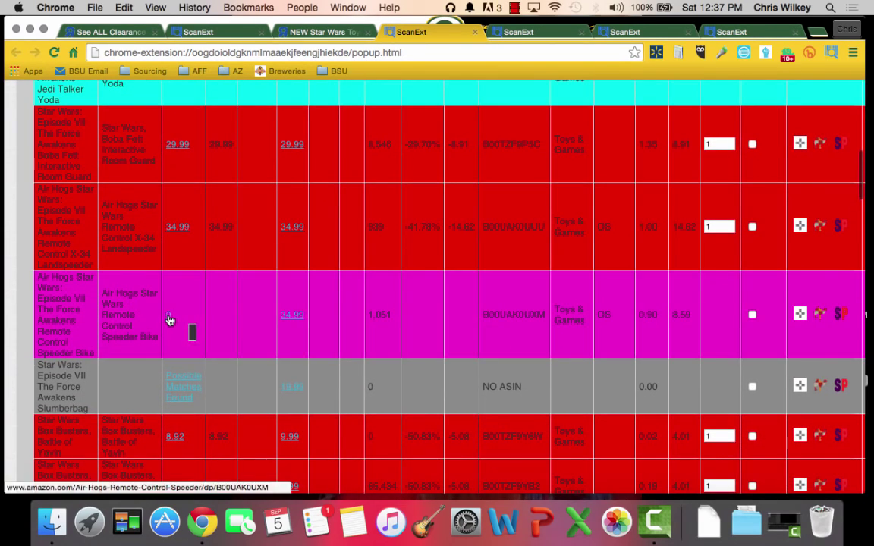
- Open the Air Hogs Star Wars Speeder Bike from the scan and compare its Amazon and Toys R Us pages, including packaging, price and product details
{"action": "left_click", "coordinate": [170, 319]}
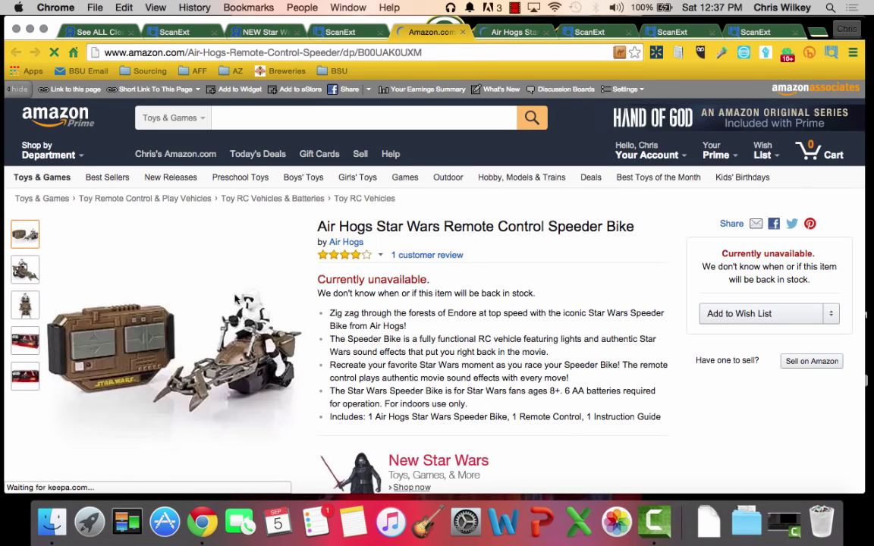
{"action": "scroll", "coordinate": [113, 296], "scroll_direction": "down", "scroll_amount": 5}
{"action": "scroll", "coordinate": [114, 298], "scroll_direction": "up", "scroll_amount": 4}
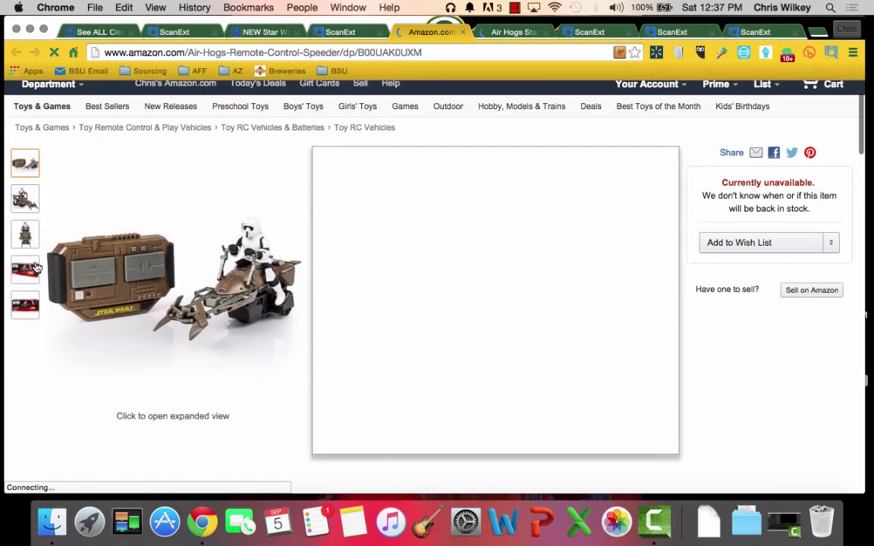
{"action": "mouse_move", "coordinate": [22, 296]}
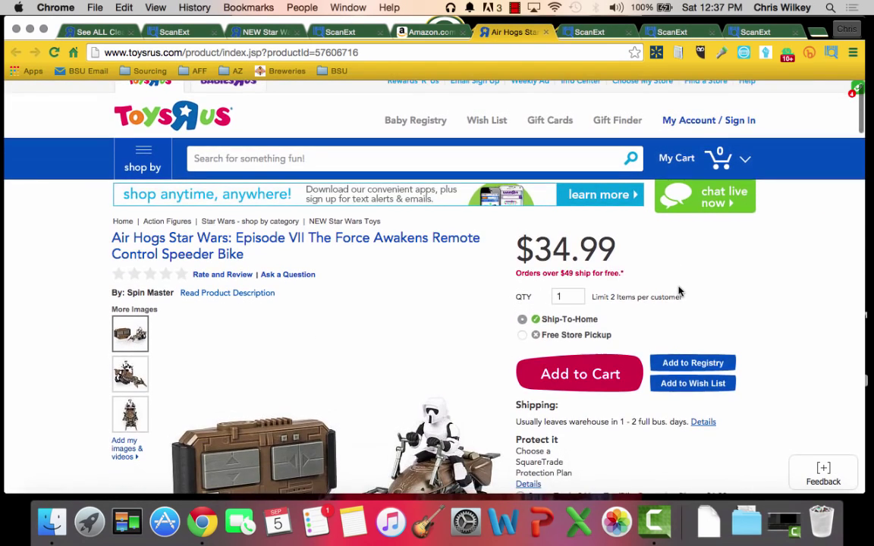
{"action": "scroll", "coordinate": [679, 291], "scroll_direction": "down", "scroll_amount": 10}
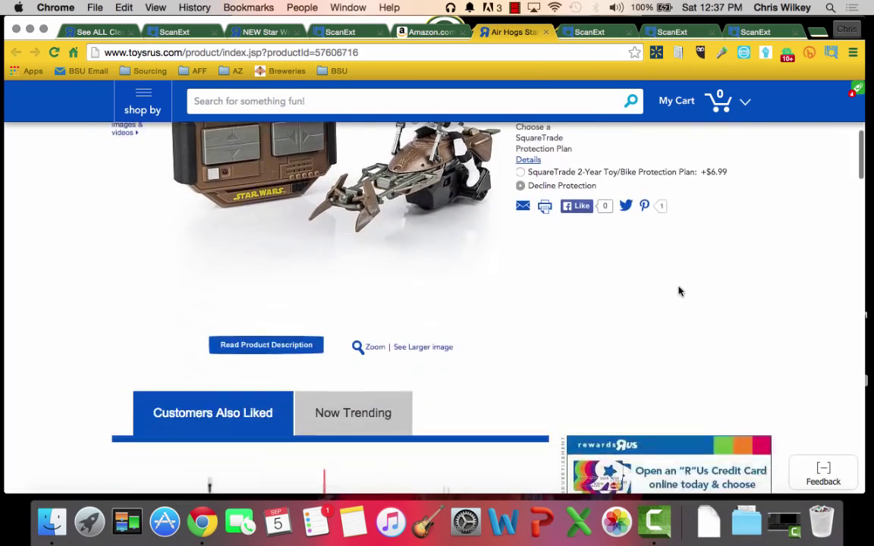
{"action": "scroll", "coordinate": [679, 291], "scroll_direction": "down", "scroll_amount": 6}
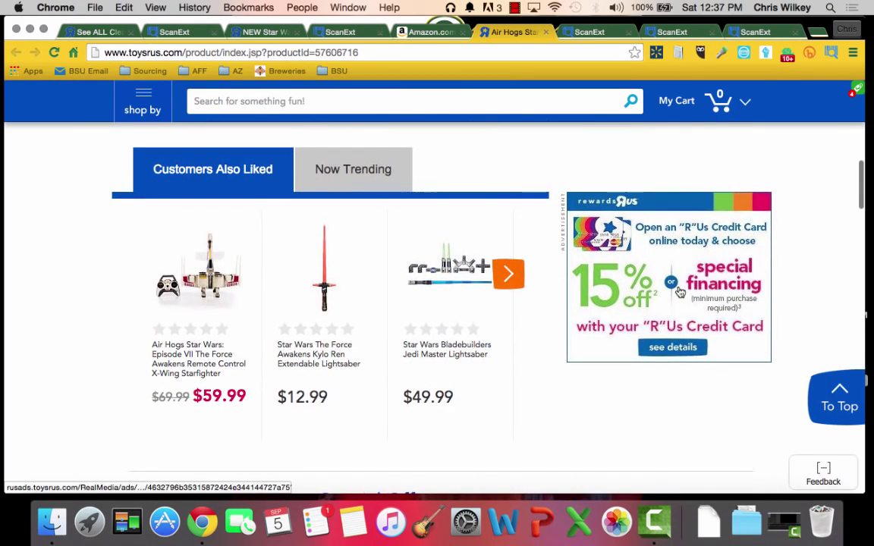
{"action": "mouse_move", "coordinate": [363, 315]}
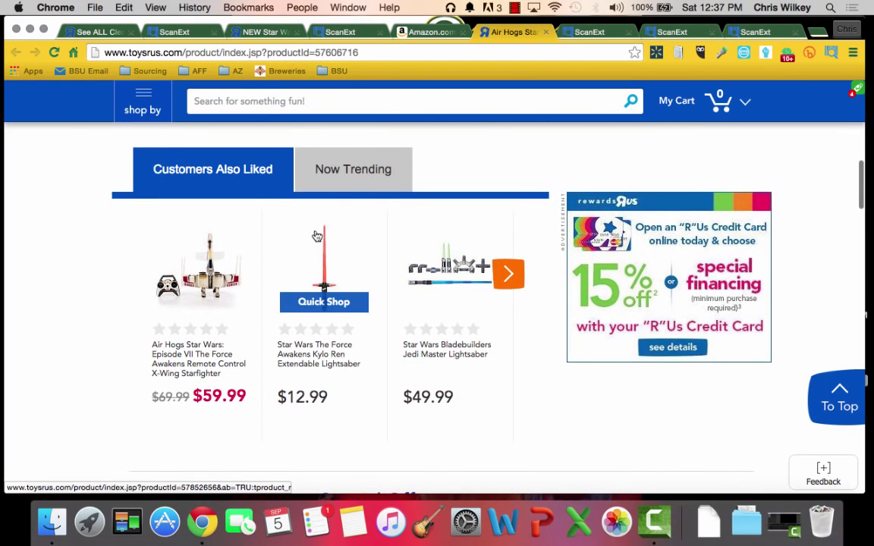
{"action": "left_click", "coordinate": [421, 32]}
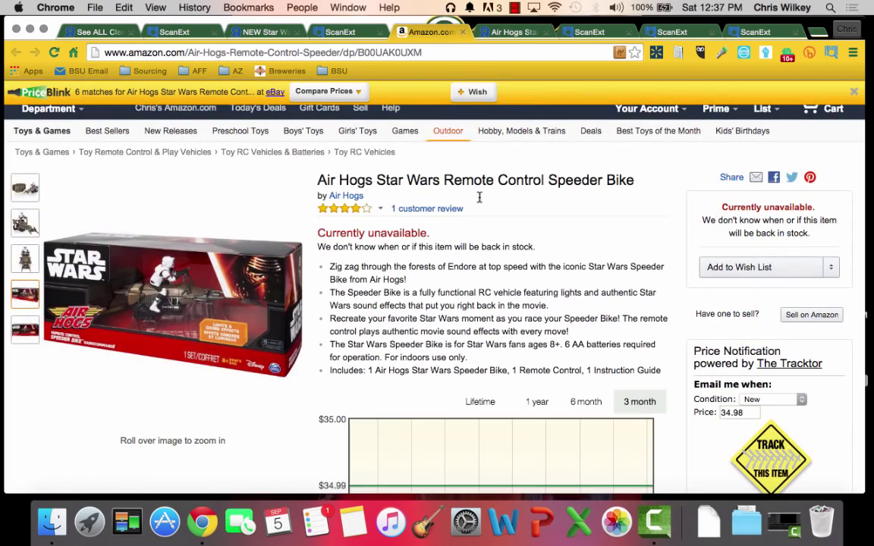
{"action": "scroll", "coordinate": [455, 258], "scroll_direction": "down", "scroll_amount": 15}
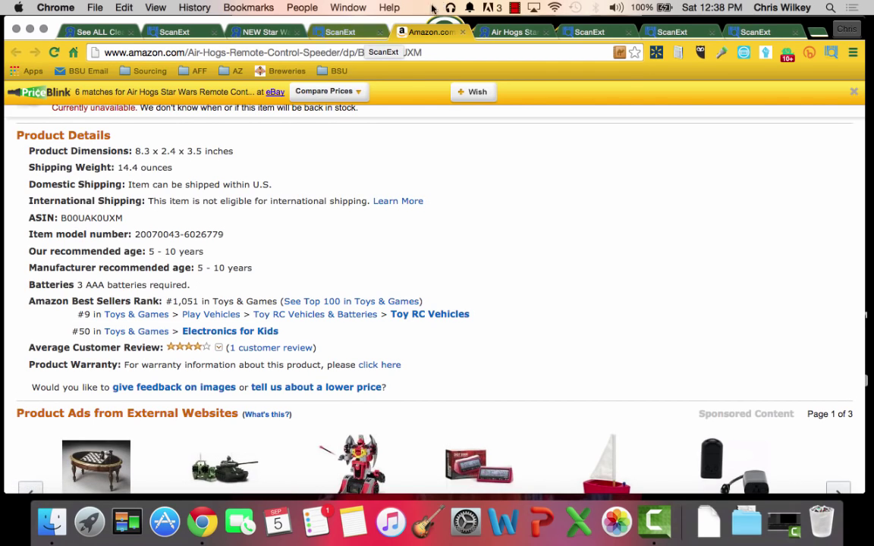
- Review the Star Wars scan's items currently unavailable on Amazon and check the First Order TIE Fighter Pilot figure's Toys R Us page
{"action": "left_click", "coordinate": [334, 31]}
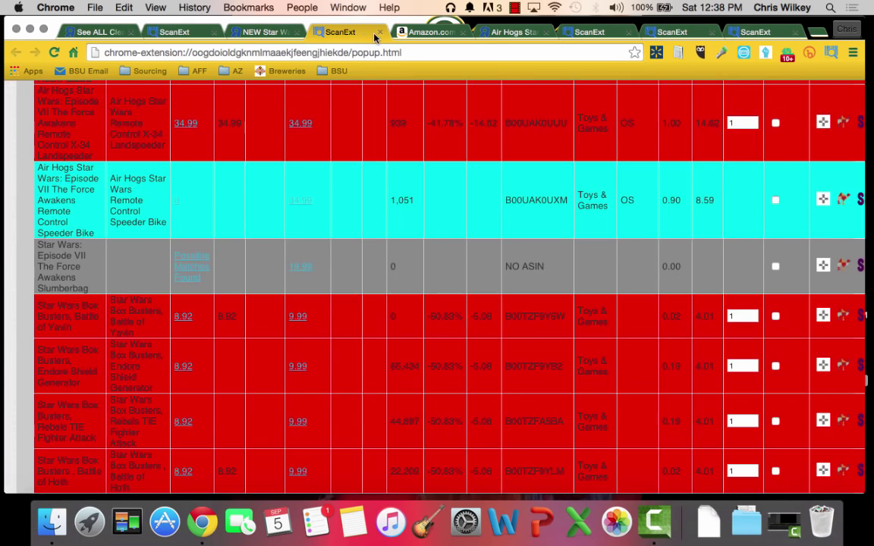
{"action": "scroll", "coordinate": [379, 126], "scroll_direction": "up", "scroll_amount": 15}
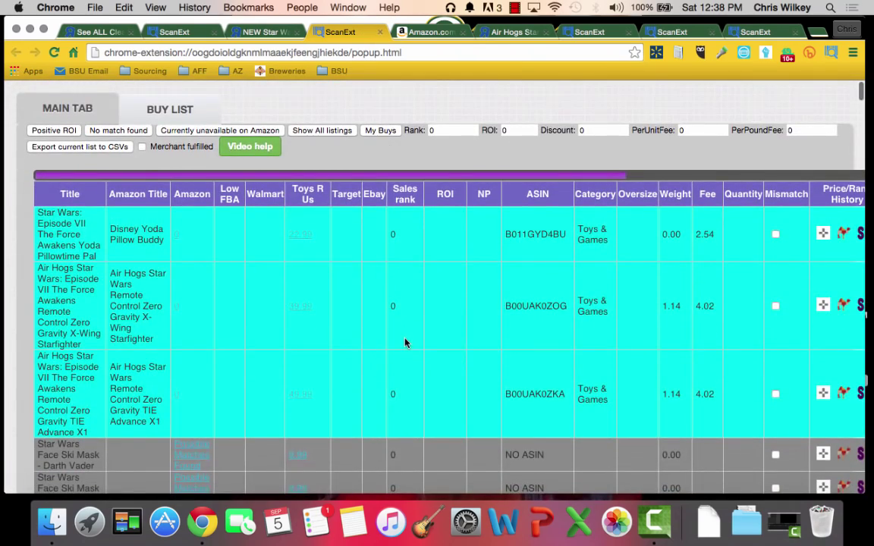
{"action": "scroll", "coordinate": [357, 311], "scroll_direction": "down", "scroll_amount": 15}
{"action": "scroll", "coordinate": [298, 235], "scroll_direction": "up", "scroll_amount": 15}
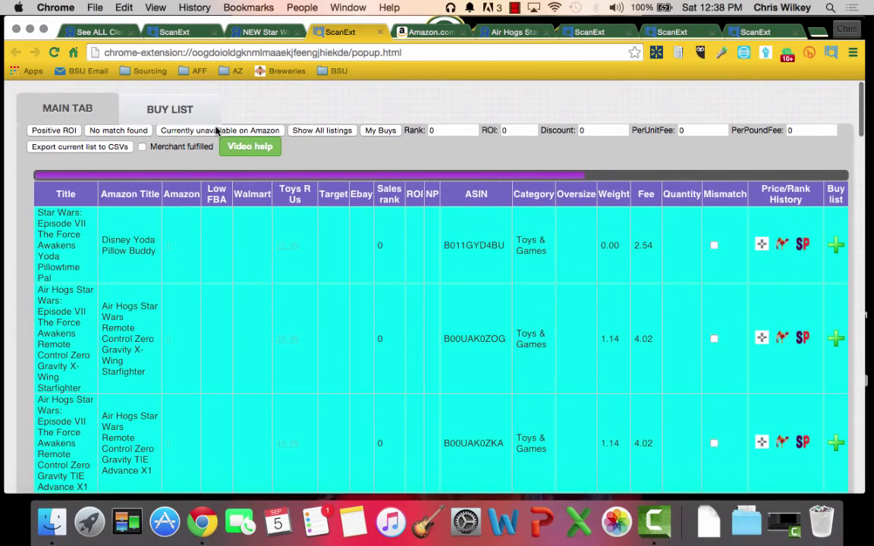
{"action": "scroll", "coordinate": [307, 251], "scroll_direction": "down", "scroll_amount": 10}
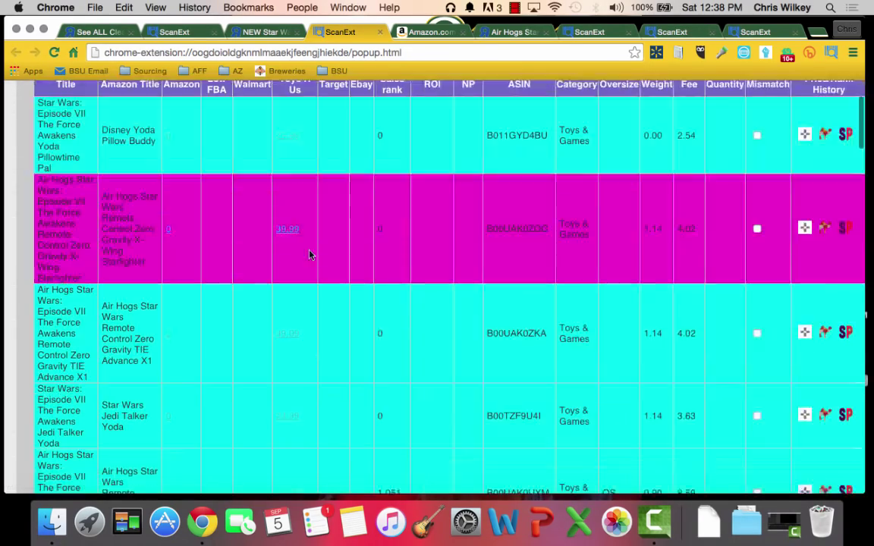
{"action": "scroll", "coordinate": [310, 255], "scroll_direction": "down", "scroll_amount": 2}
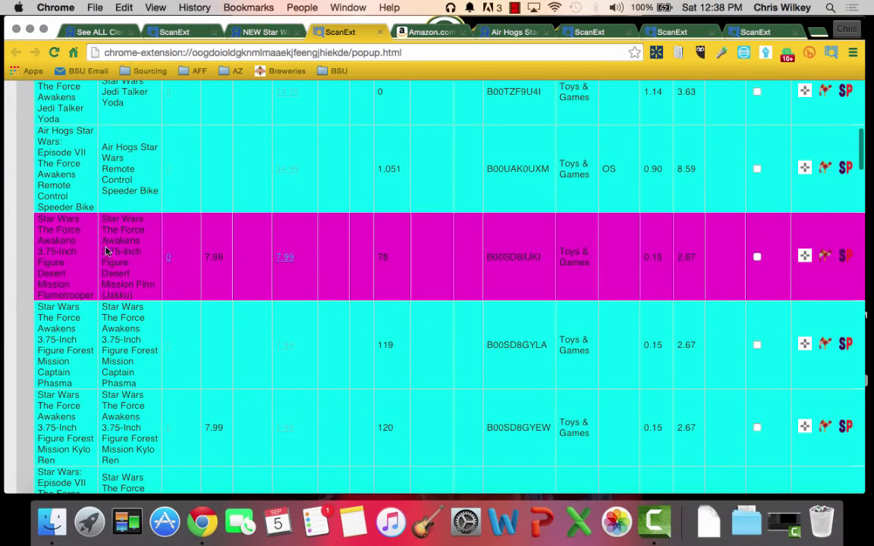
{"action": "scroll", "coordinate": [159, 258], "scroll_direction": "down", "scroll_amount": 5}
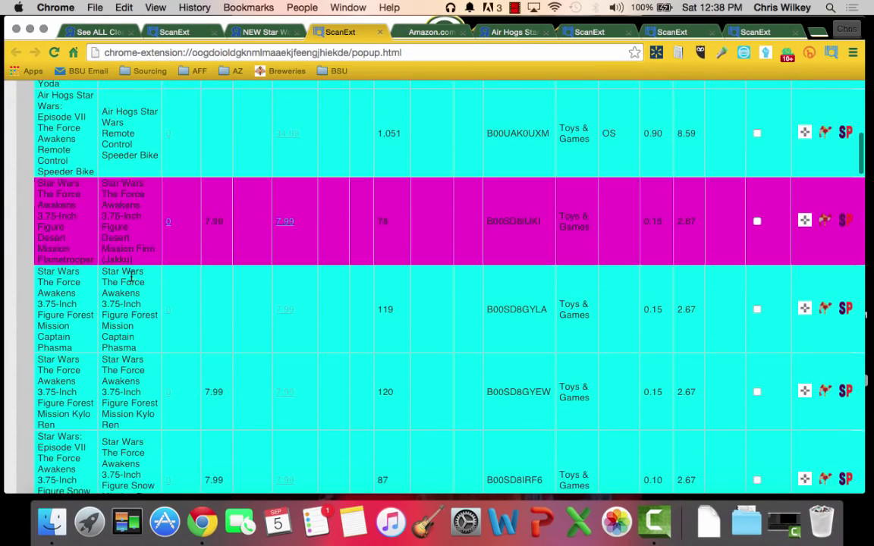
{"action": "scroll", "coordinate": [130, 278], "scroll_direction": "down", "scroll_amount": 10}
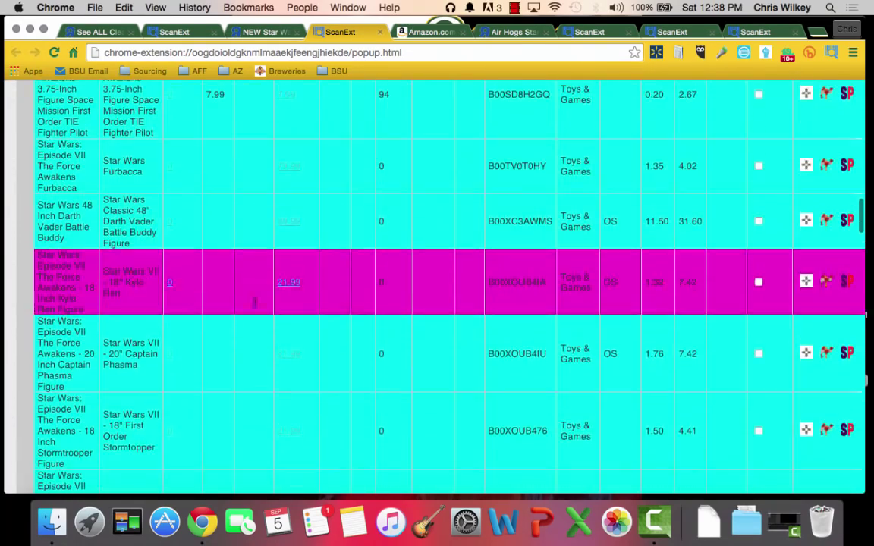
{"action": "scroll", "coordinate": [303, 288], "scroll_direction": "up", "scroll_amount": 3}
{"action": "scroll", "coordinate": [388, 237], "scroll_direction": "down", "scroll_amount": 1}
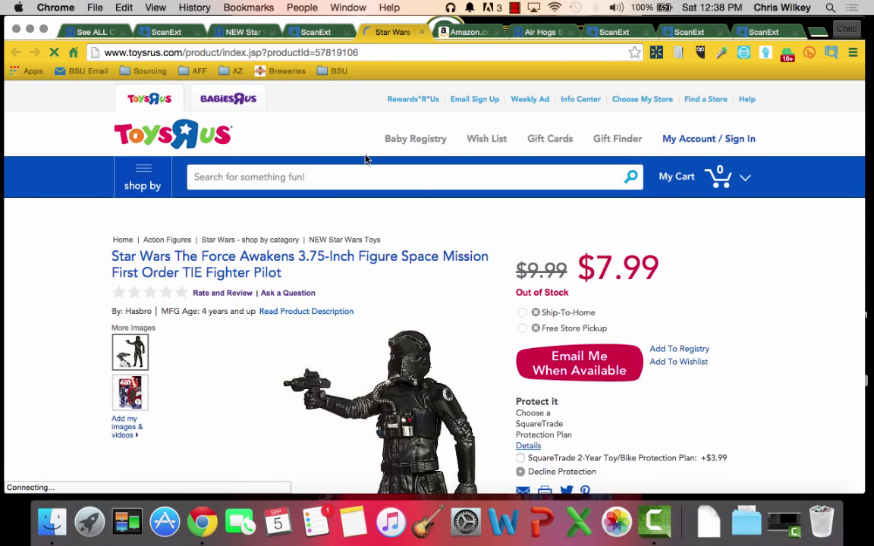
{"action": "scroll", "coordinate": [364, 157], "scroll_direction": "down", "scroll_amount": 1}
- Close the product pages, the Star Wars listing and the extra ScanExt scans, keeping only the clearance listing and its current scan
{"action": "left_click", "coordinate": [422, 33]}
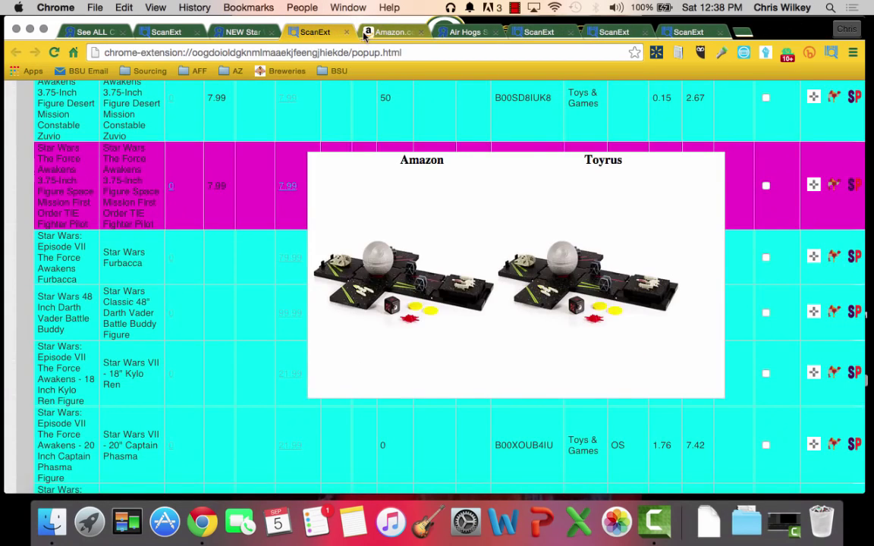
{"action": "left_click", "coordinate": [345, 32]}
{"action": "left_click", "coordinate": [345, 32]}
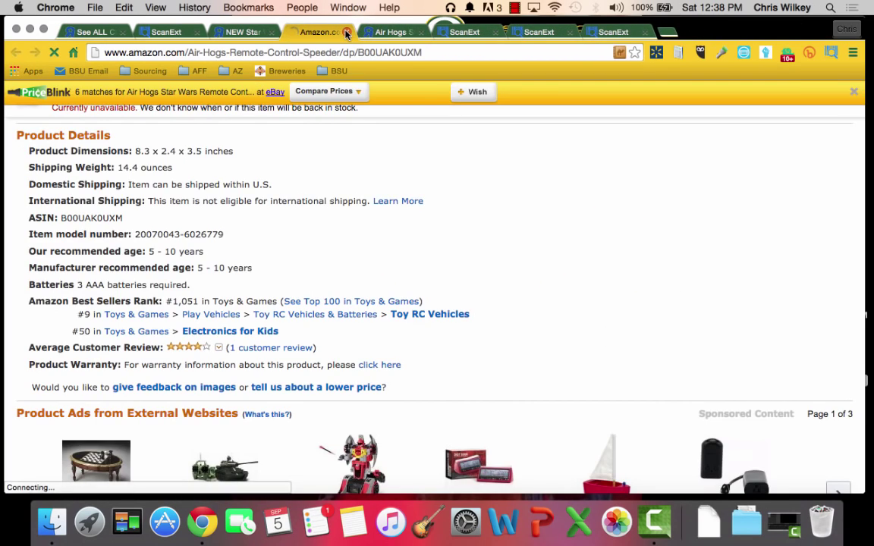
{"action": "left_click", "coordinate": [345, 32]}
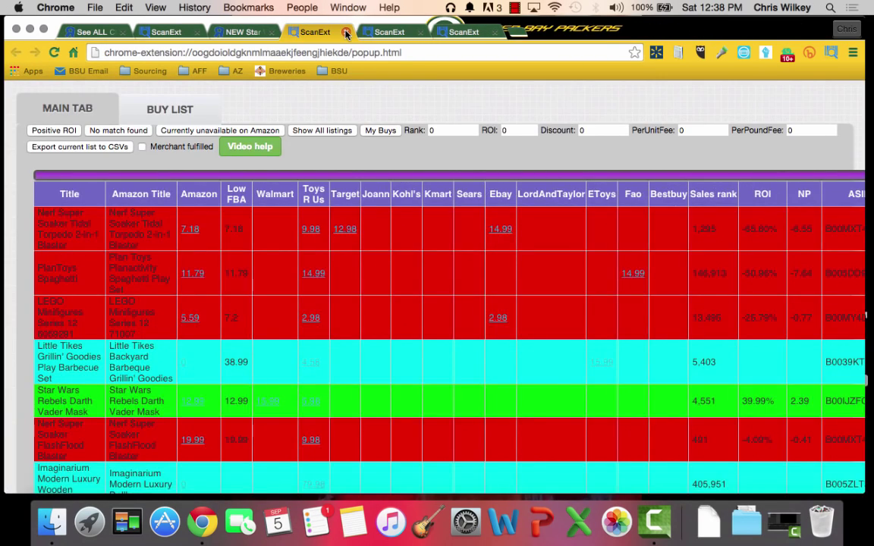
{"action": "left_click", "coordinate": [345, 32]}
{"action": "left_click", "coordinate": [345, 32]}
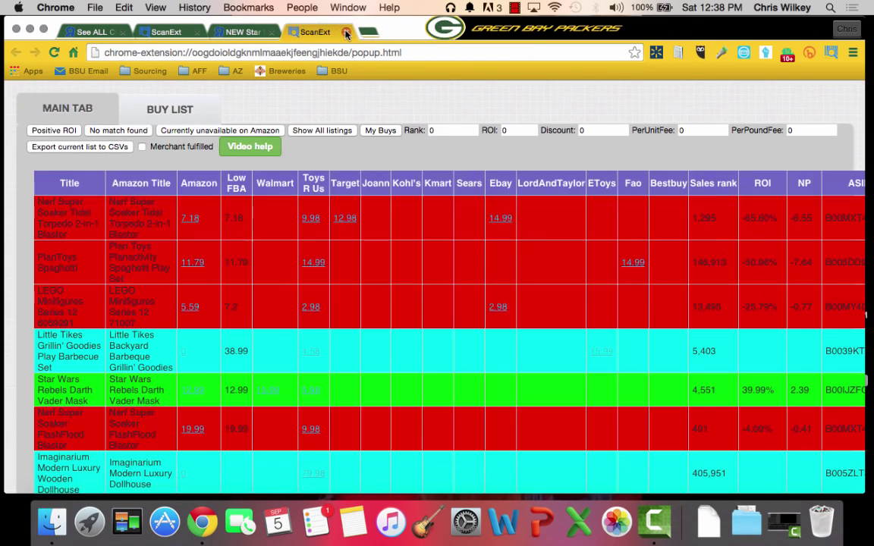
{"action": "left_click", "coordinate": [346, 32]}
{"action": "left_click", "coordinate": [194, 31]}
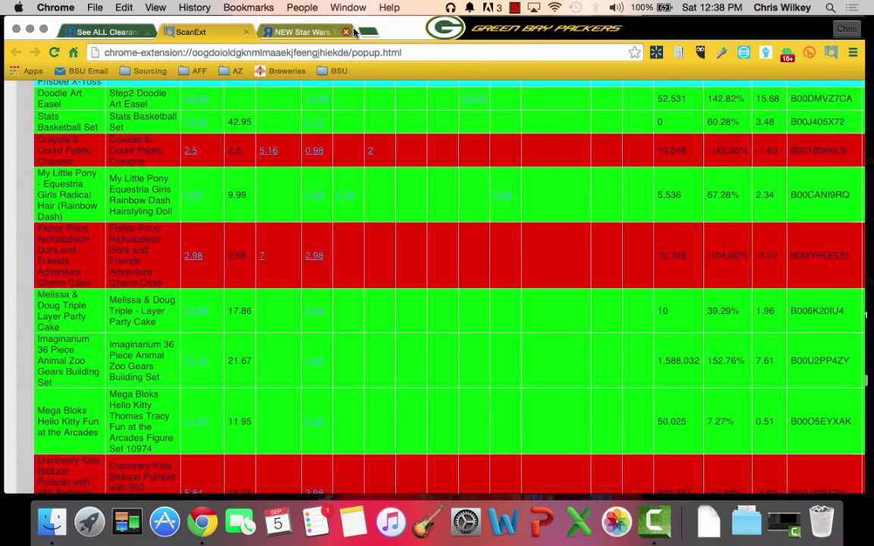
{"action": "left_click", "coordinate": [345, 32]}
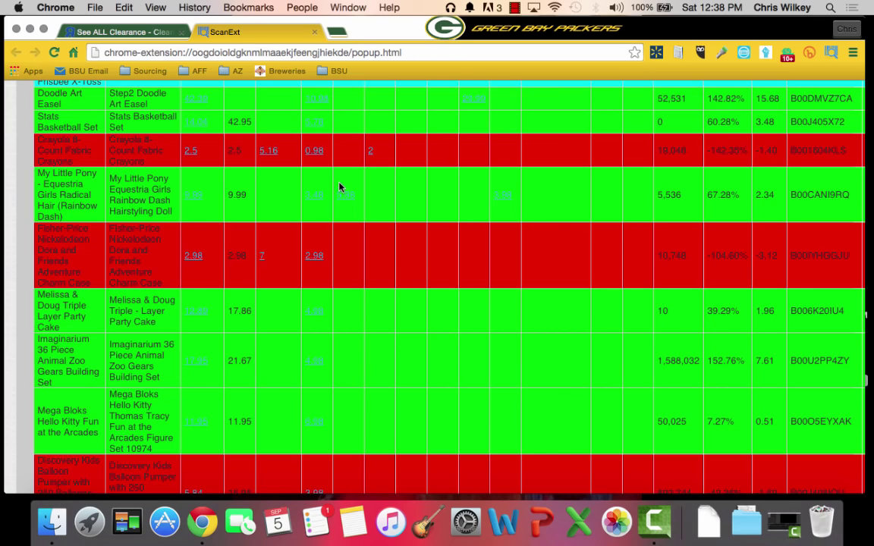
- Filter the clearance scan with My Buys, using a rank of 150000 and an ROI of 40
{"action": "left_click", "coordinate": [212, 33]}
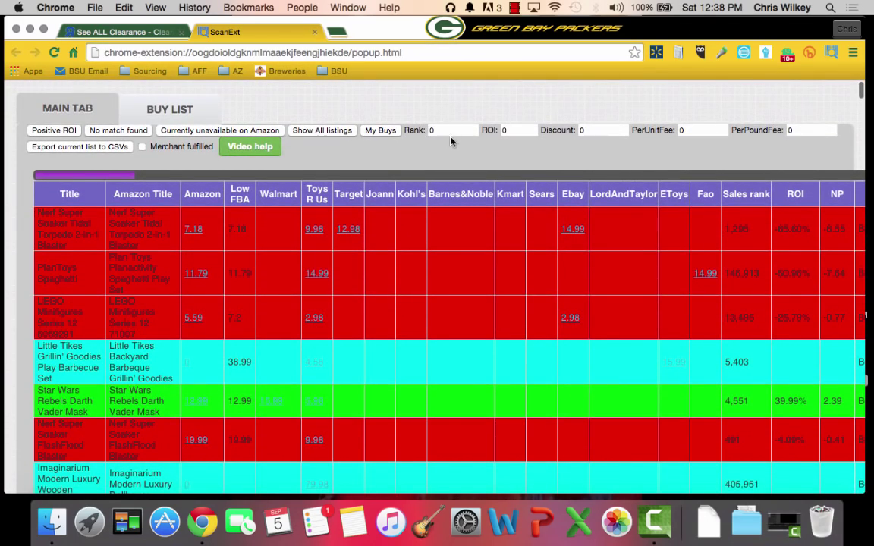
{"action": "left_click", "coordinate": [431, 129]}
{"action": "key", "text": "ctrl+a"}
{"action": "type", "text": "150000"}
{"action": "key", "text": "Tab"}
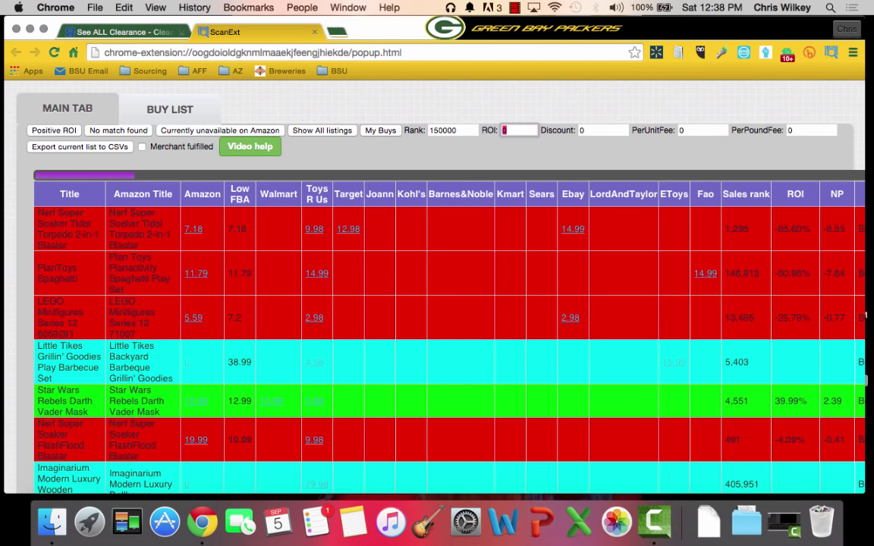
{"action": "type", "text": "40"}
{"action": "left_click", "coordinate": [372, 133]}
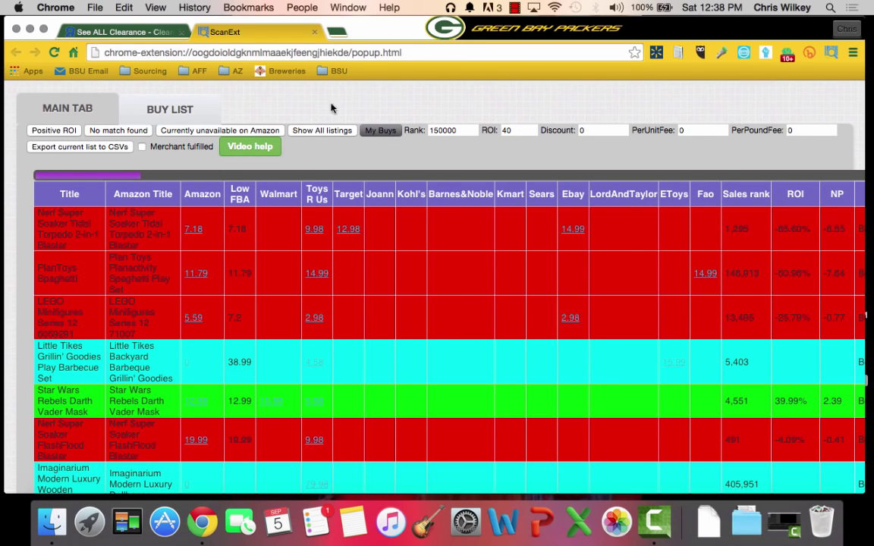